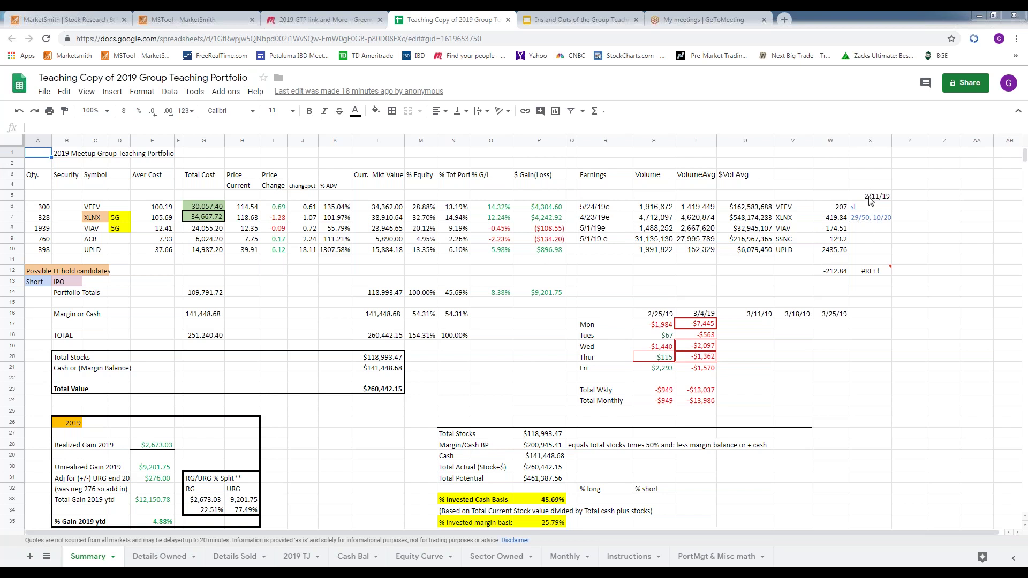
Enter the Monday result for the week of 3/11/19 as the Total Value cell minus 260442 (=L23-260442).
{"action": "mouse_move", "coordinate": [870, 272]}
{"action": "left_click", "coordinate": [762, 329]}
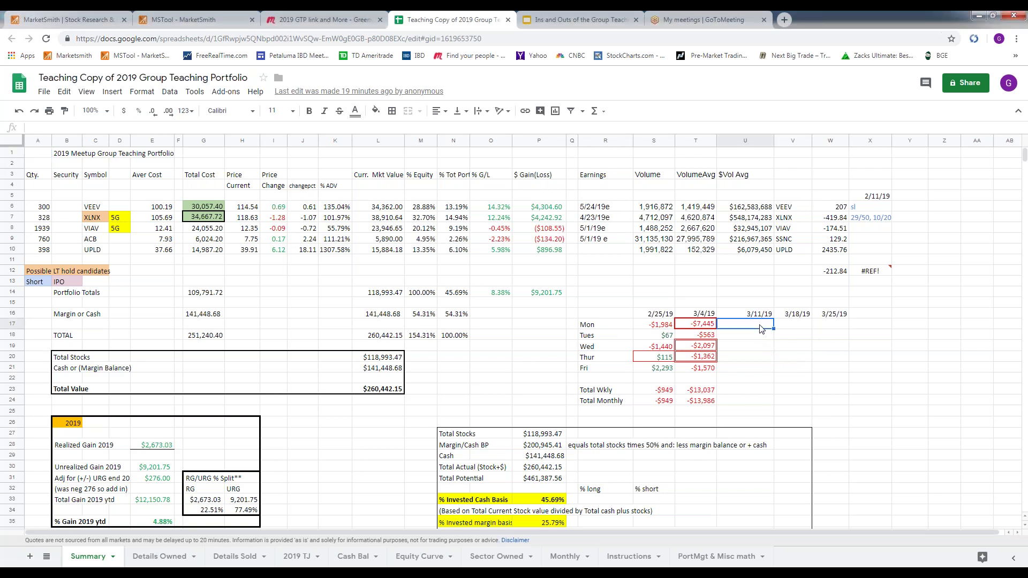
{"action": "type", "text": "="}
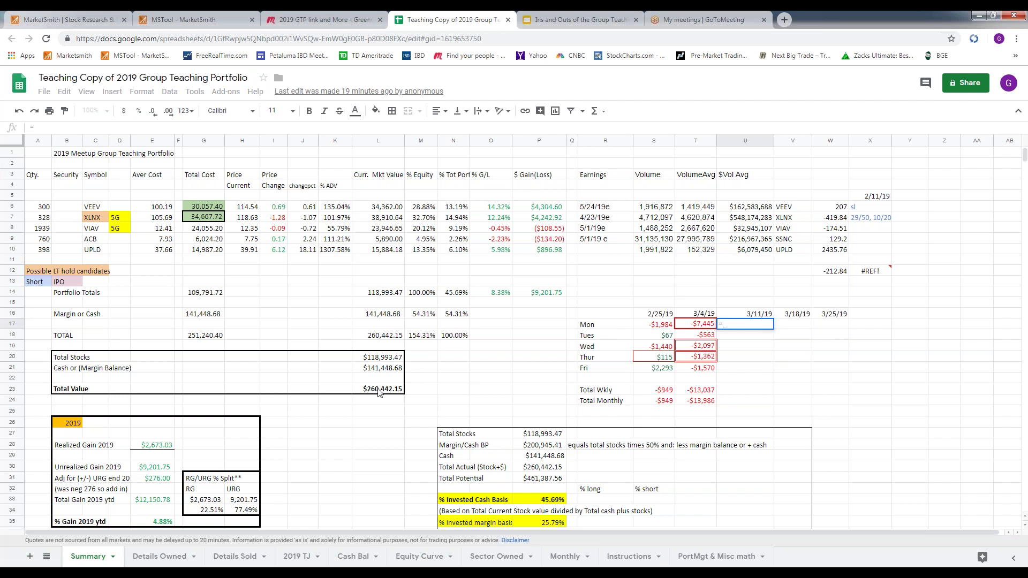
{"action": "left_click", "coordinate": [380, 390]}
{"action": "type", "text": "-"}
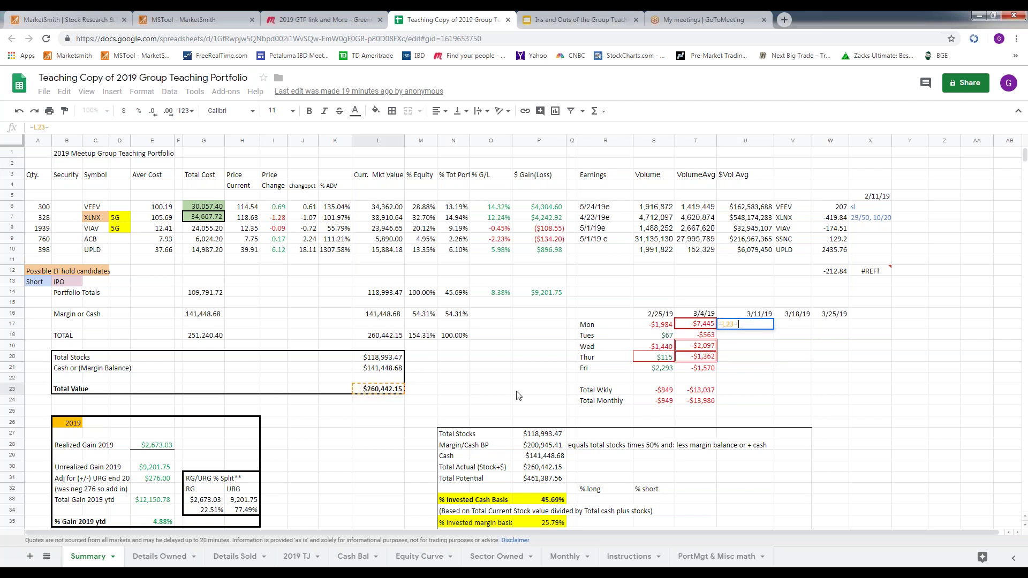
{"action": "type", "text": "261"}
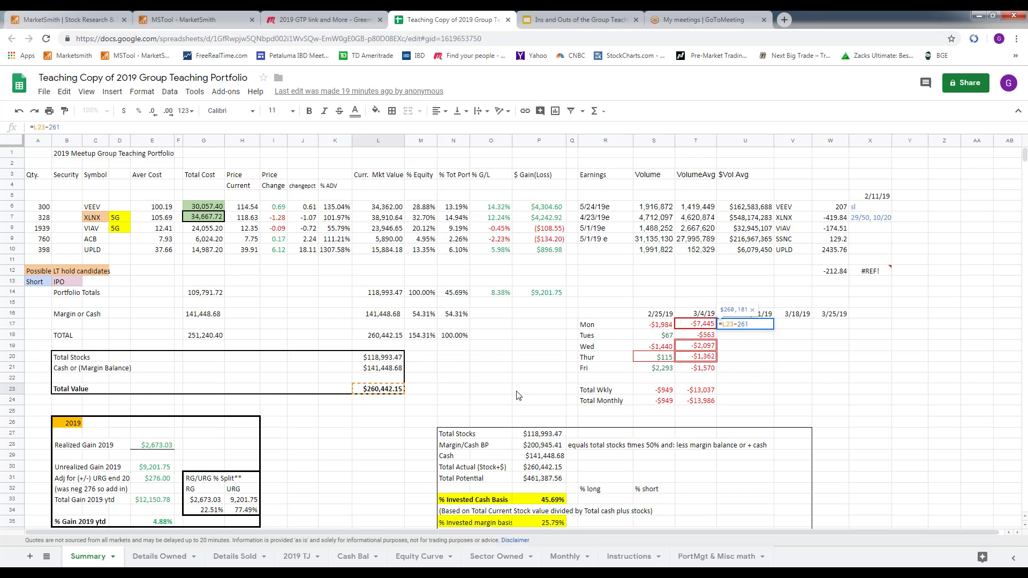
{"action": "key", "text": "BackSpace"}
{"action": "type", "text": "0442"}
{"action": "key", "text": "Return"}
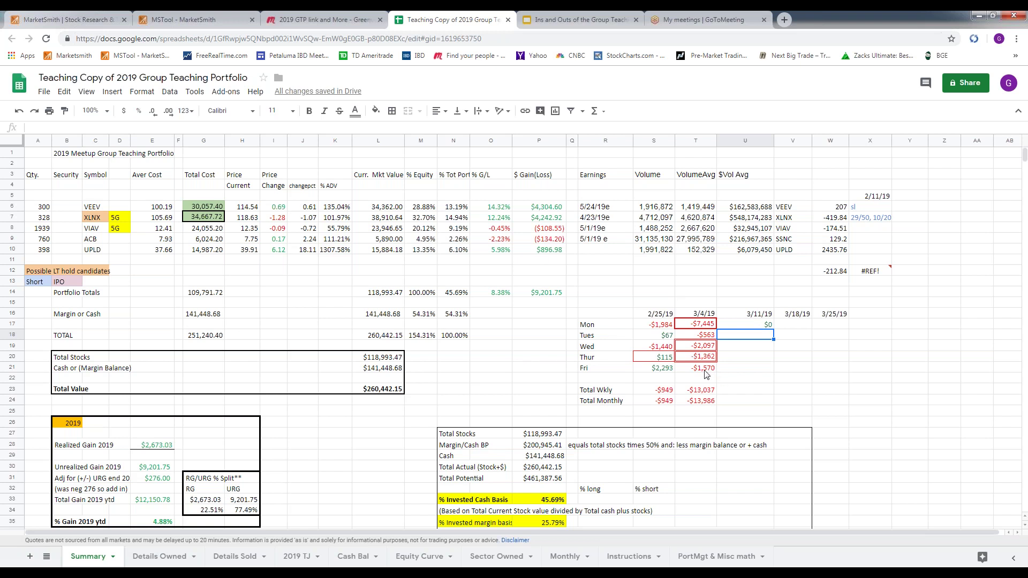
Review the weekly results table and the rest of the Summary sheet, down to the short and long templates and back.
{"action": "left_click", "coordinate": [708, 369]}
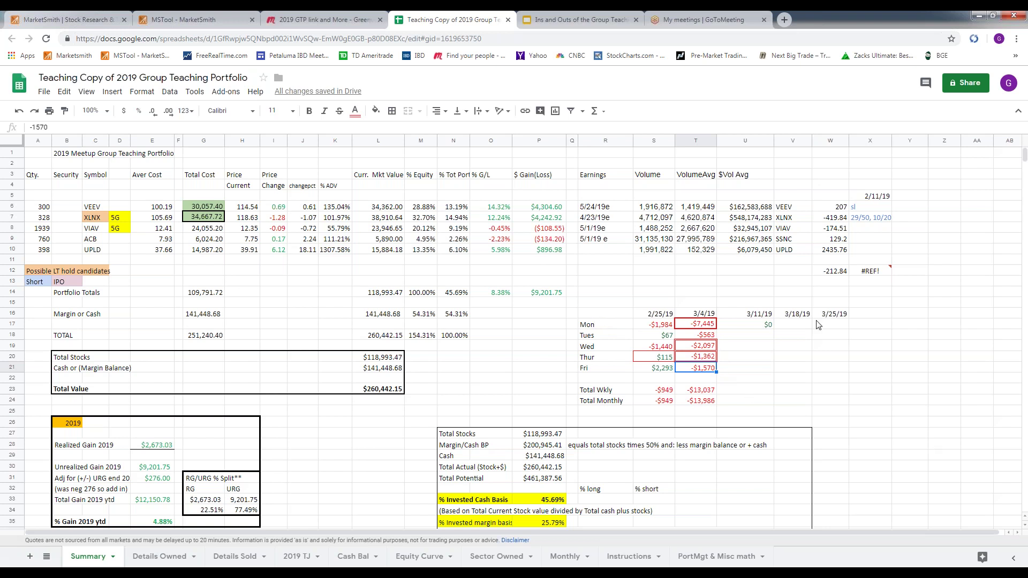
{"action": "left_click", "coordinate": [743, 361]}
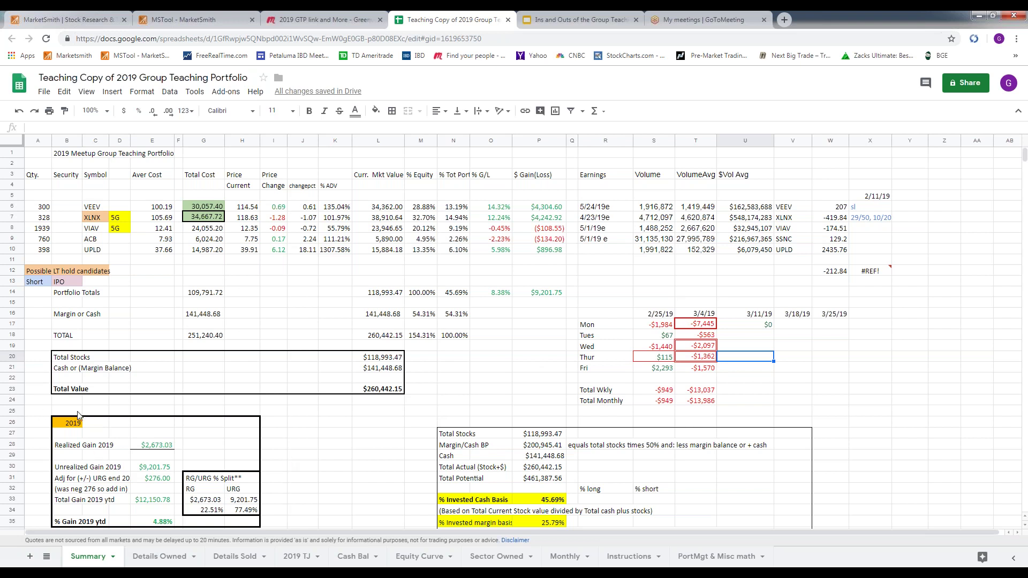
{"action": "scroll", "coordinate": [284, 458], "scroll_direction": "down", "scroll_amount": 1}
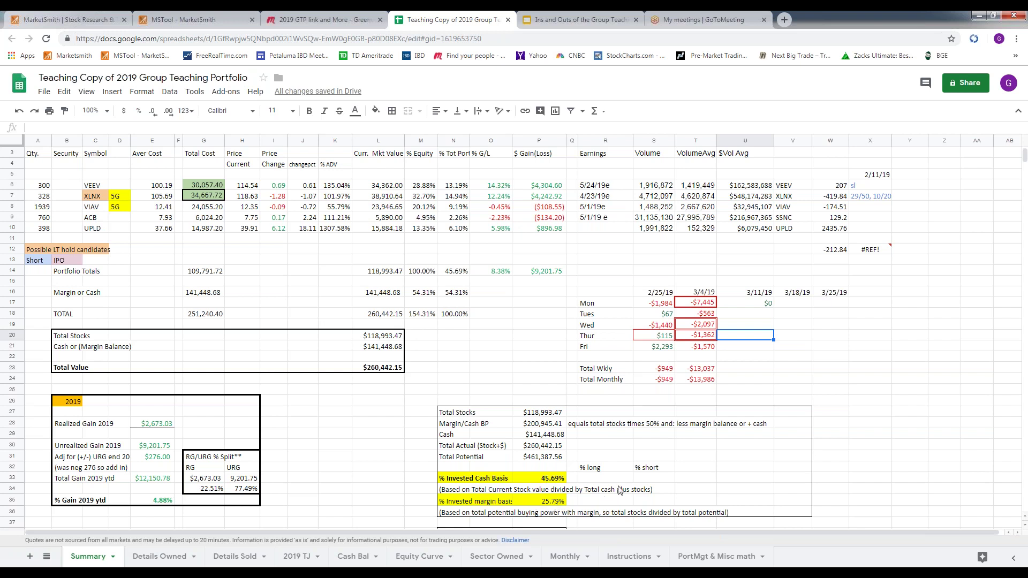
{"action": "scroll", "coordinate": [619, 490], "scroll_direction": "down", "scroll_amount": 5}
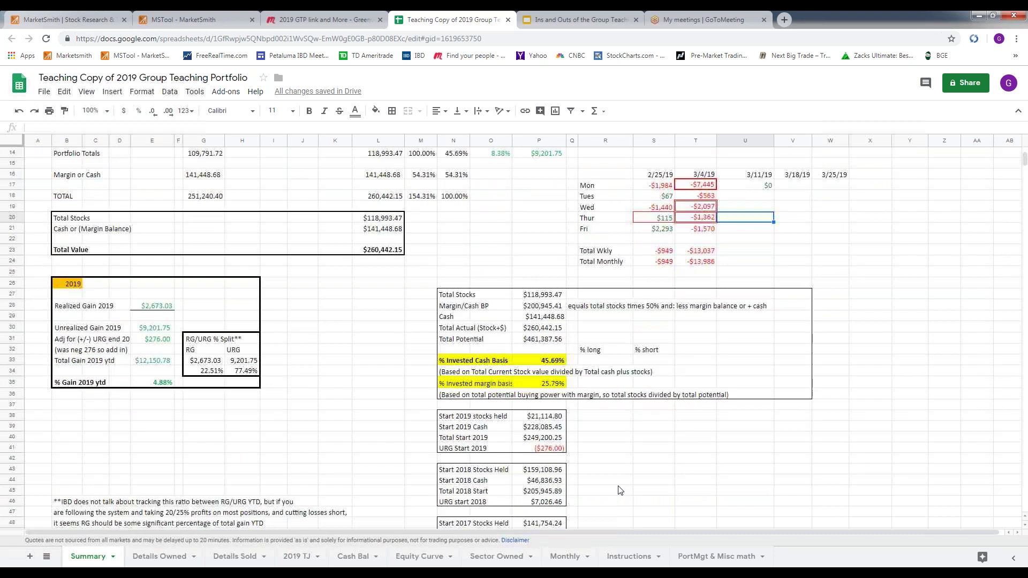
{"action": "scroll", "coordinate": [536, 498], "scroll_direction": "down", "scroll_amount": 2}
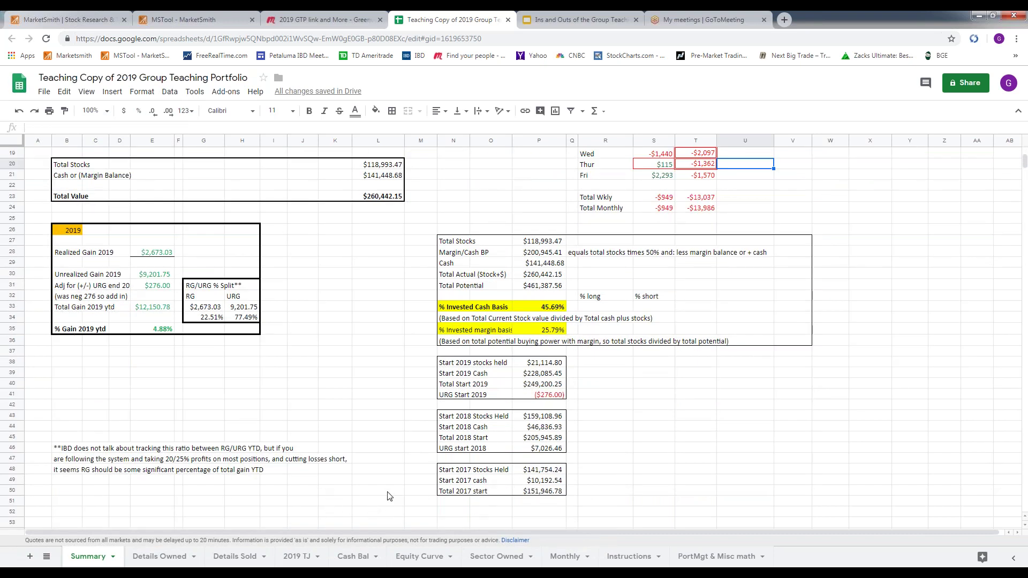
{"action": "scroll", "coordinate": [389, 497], "scroll_direction": "down", "scroll_amount": 2}
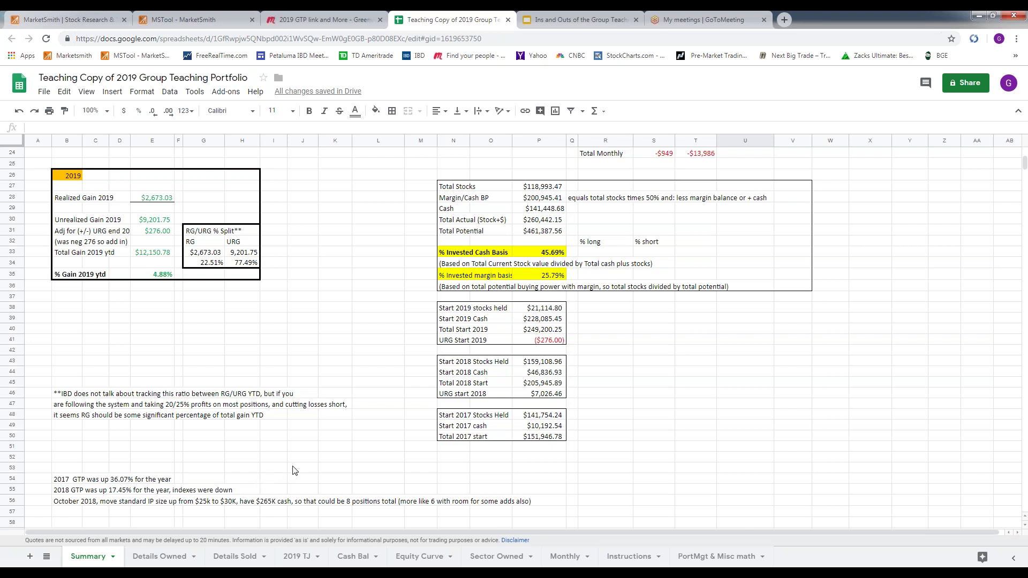
{"action": "scroll", "coordinate": [294, 470], "scroll_direction": "down", "scroll_amount": 2}
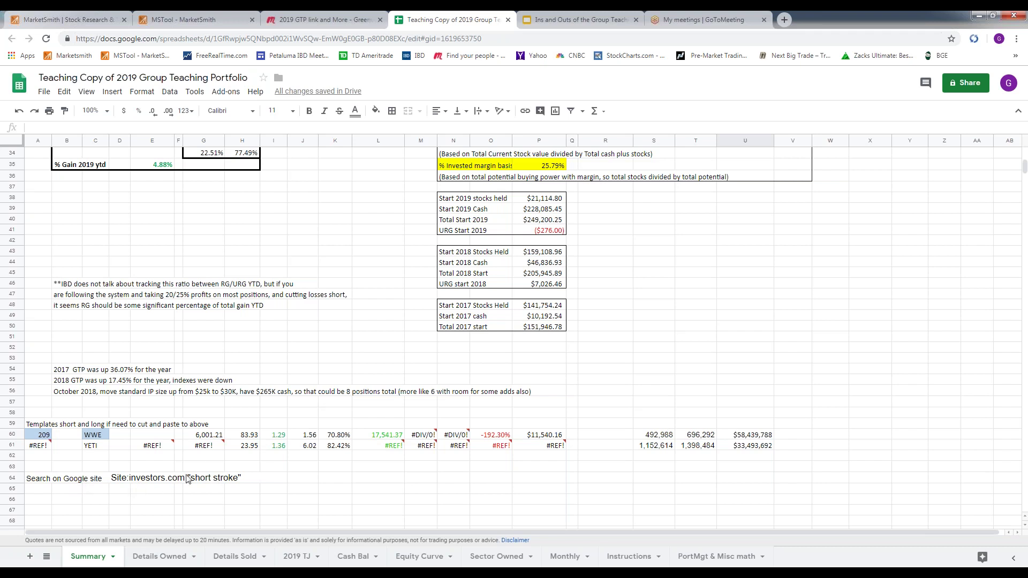
{"action": "scroll", "coordinate": [248, 422], "scroll_direction": "up", "scroll_amount": 6}
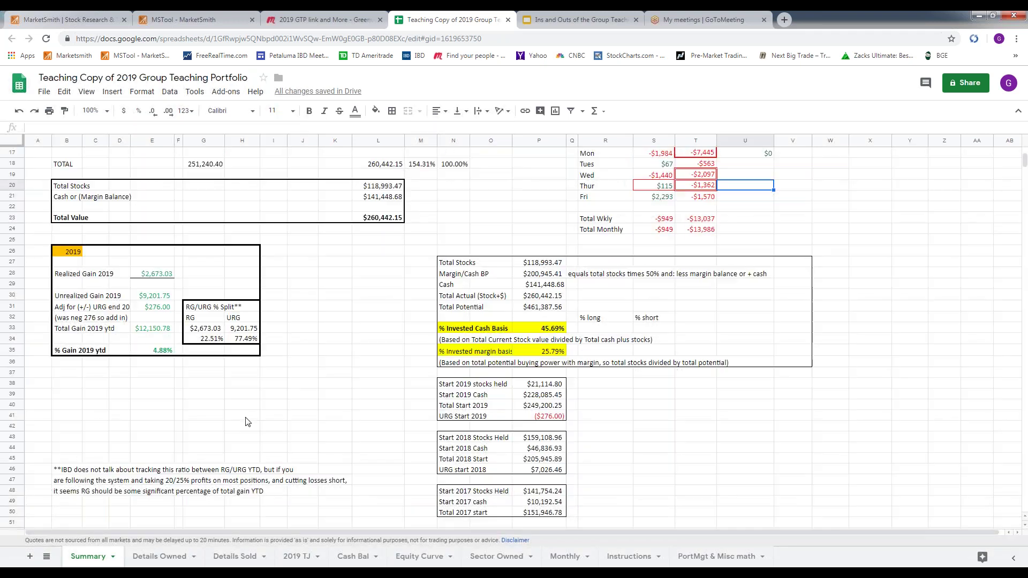
{"action": "scroll", "coordinate": [248, 422], "scroll_direction": "up", "scroll_amount": 5}
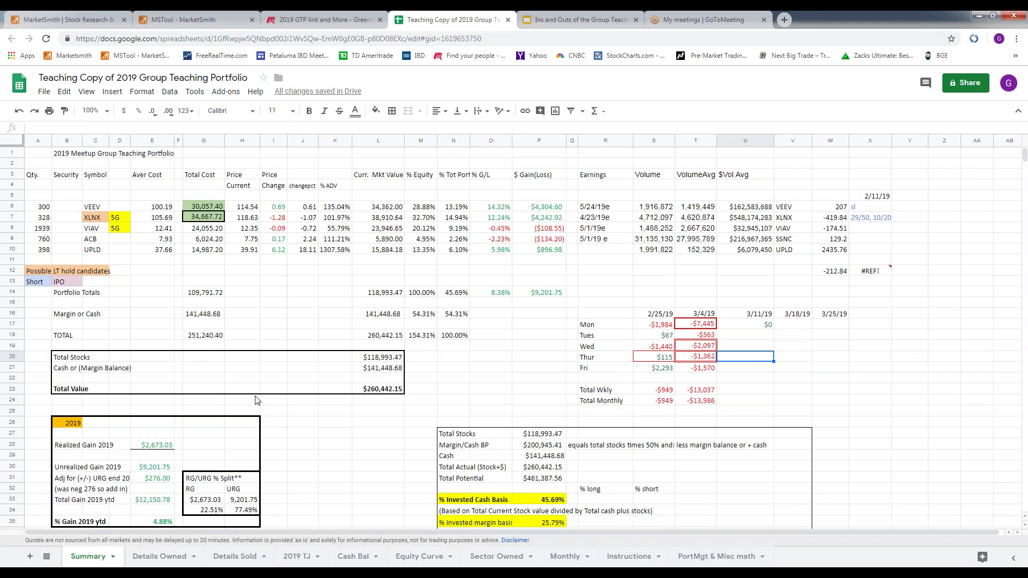
{"action": "scroll", "coordinate": [255, 400], "scroll_direction": "down", "scroll_amount": 2}
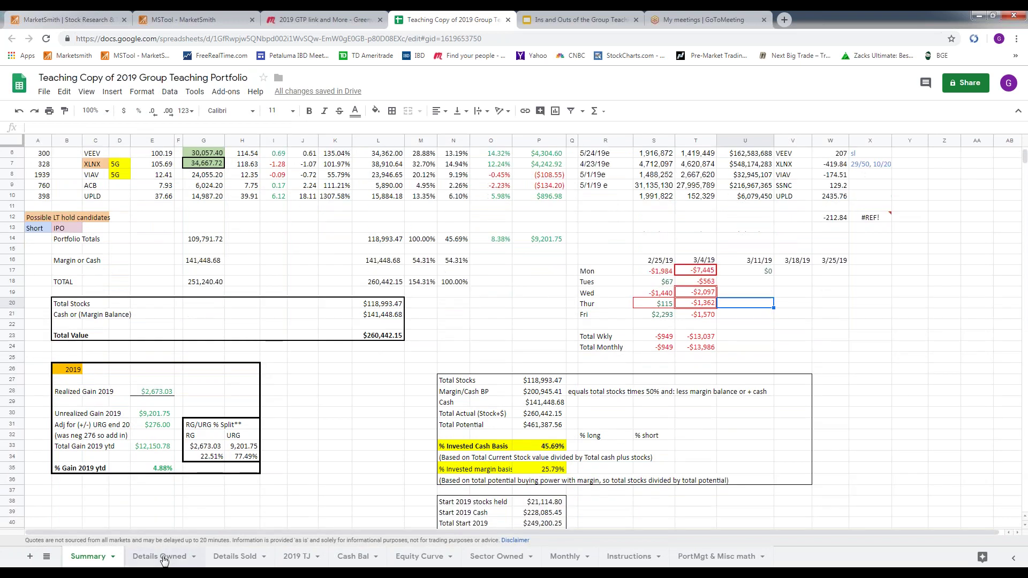
Review the lots and trade notes of each holding on the Details Owned sheet, from VEEV down to the purchase template.
{"action": "left_click", "coordinate": [165, 559]}
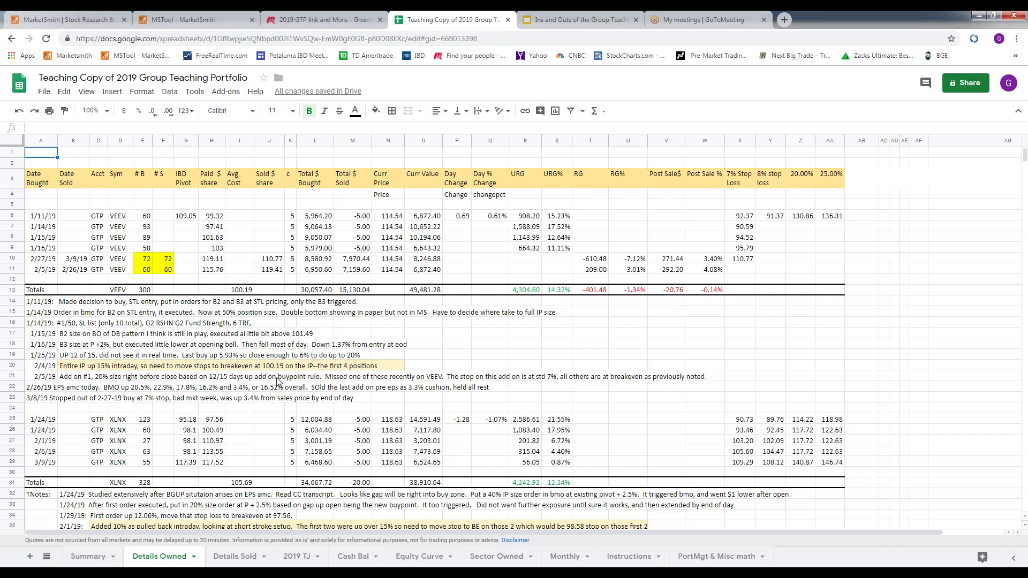
{"action": "scroll", "coordinate": [256, 303], "scroll_direction": "down", "scroll_amount": 1}
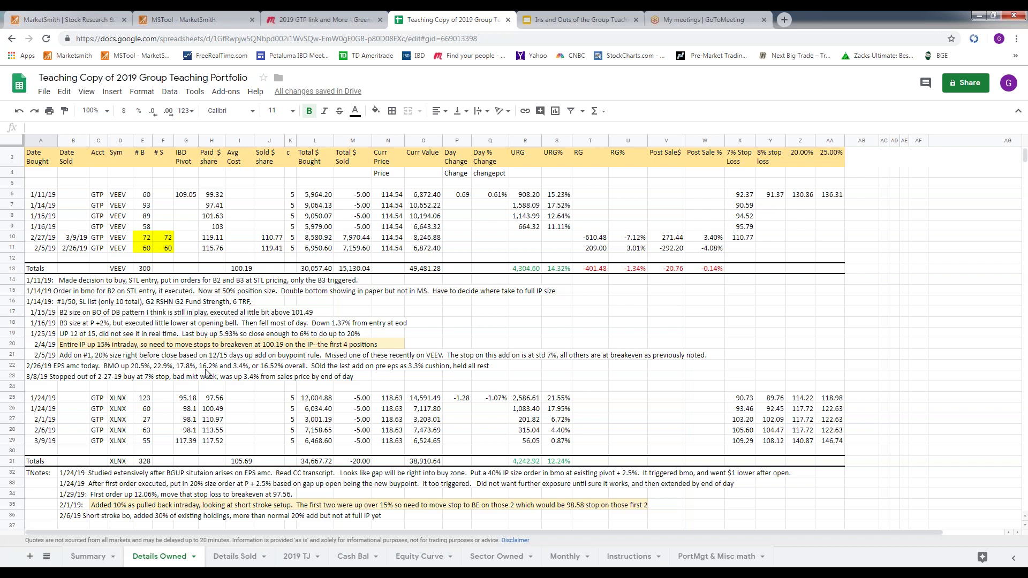
{"action": "scroll", "coordinate": [207, 373], "scroll_direction": "down", "scroll_amount": 1}
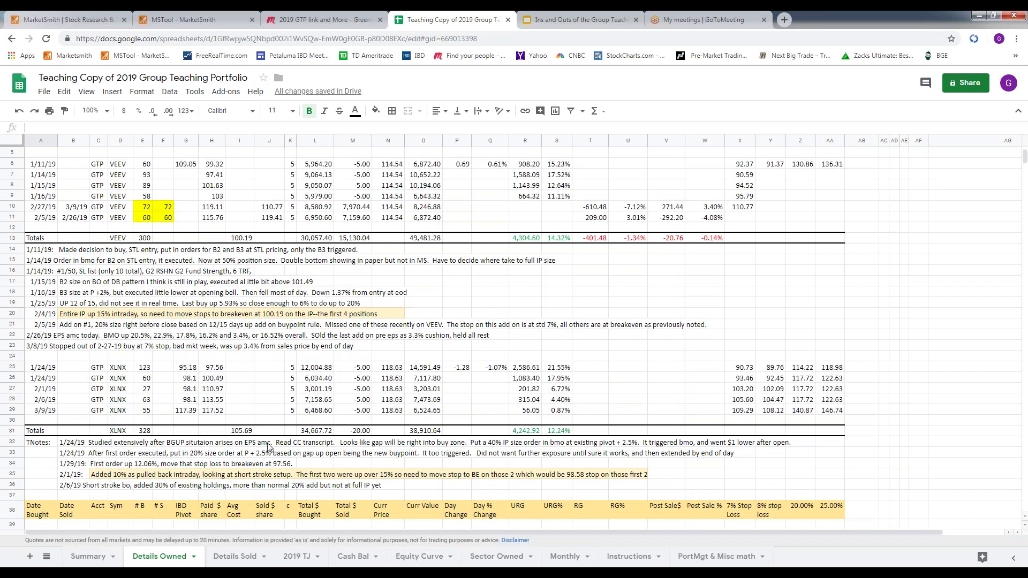
{"action": "scroll", "coordinate": [172, 440], "scroll_direction": "down", "scroll_amount": 4}
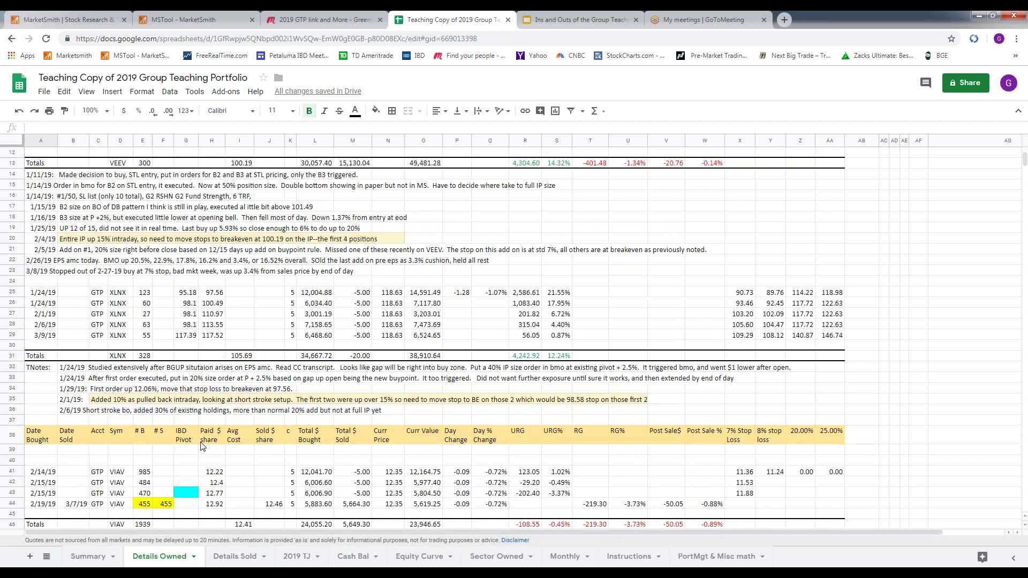
{"action": "scroll", "coordinate": [201, 445], "scroll_direction": "down", "scroll_amount": 8}
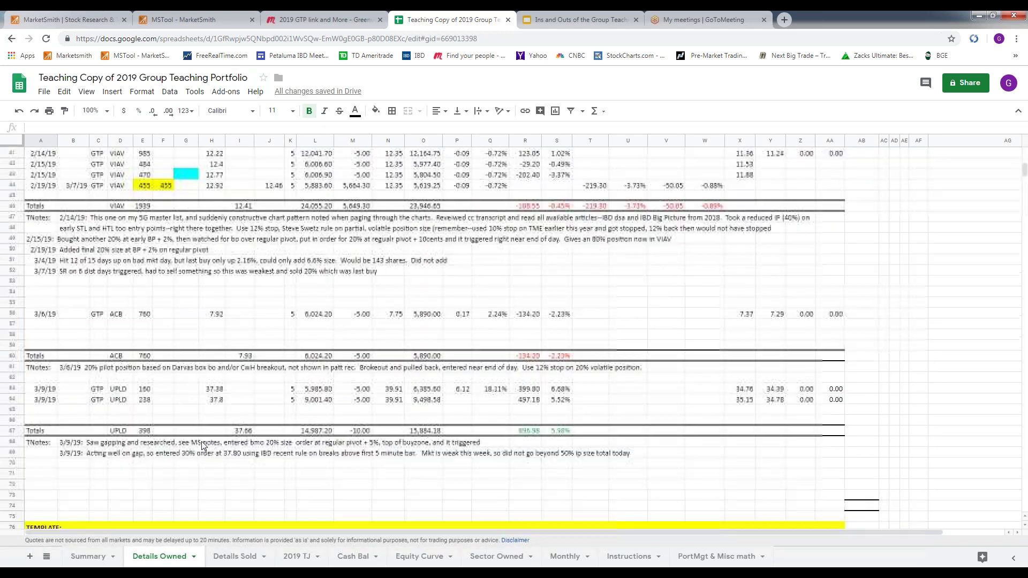
{"action": "scroll", "coordinate": [203, 443], "scroll_direction": "down", "scroll_amount": 3}
{"action": "scroll", "coordinate": [202, 442], "scroll_direction": "up", "scroll_amount": 3}
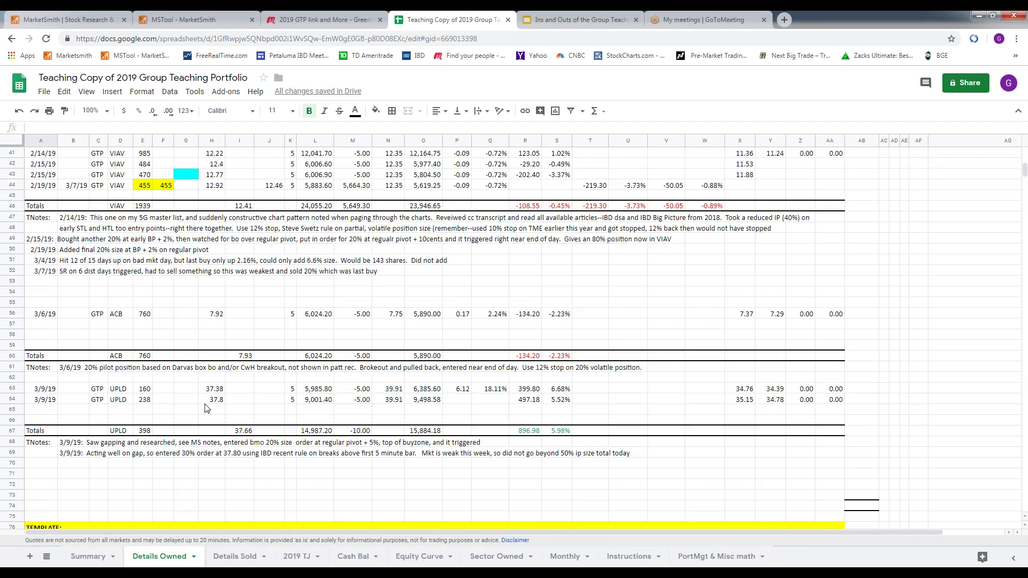
{"action": "scroll", "coordinate": [214, 456], "scroll_direction": "down", "scroll_amount": 3}
{"action": "scroll", "coordinate": [226, 468], "scroll_direction": "down", "scroll_amount": 2}
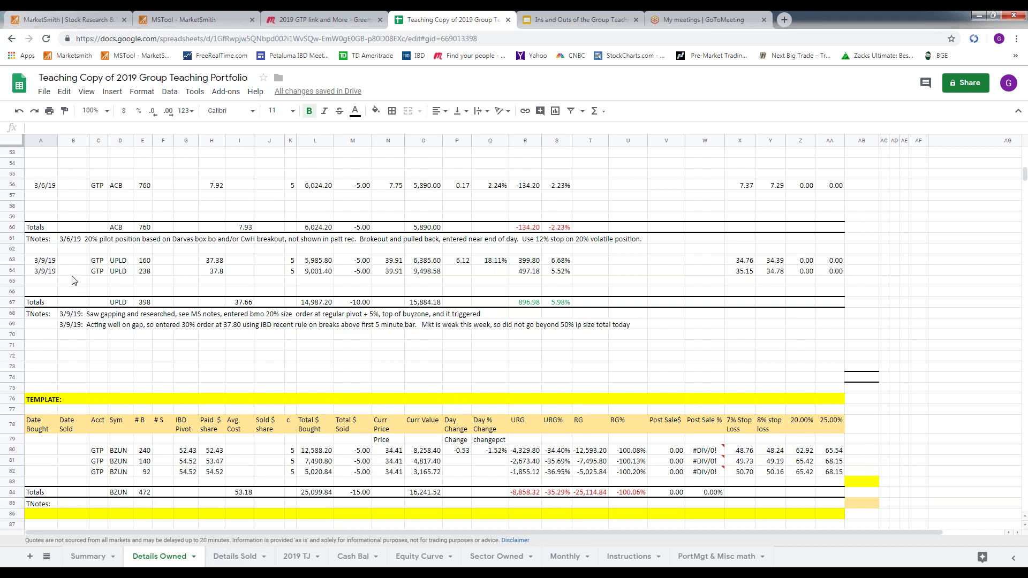
Look over the Details Sold sheet and read the 2019 TJ journal down to the monthly post analysis template.
{"action": "left_click", "coordinate": [241, 559]}
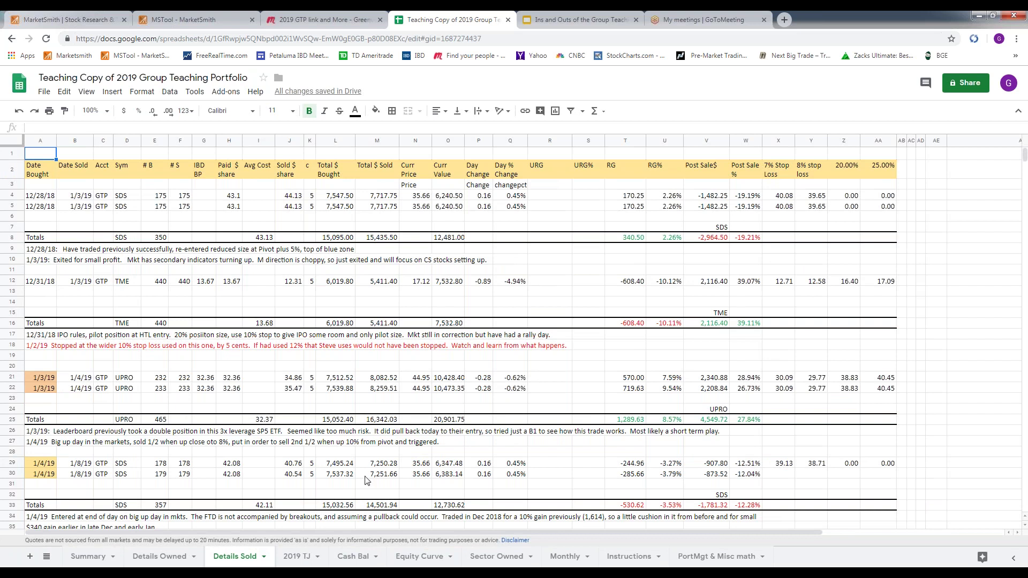
{"action": "left_click", "coordinate": [297, 557]}
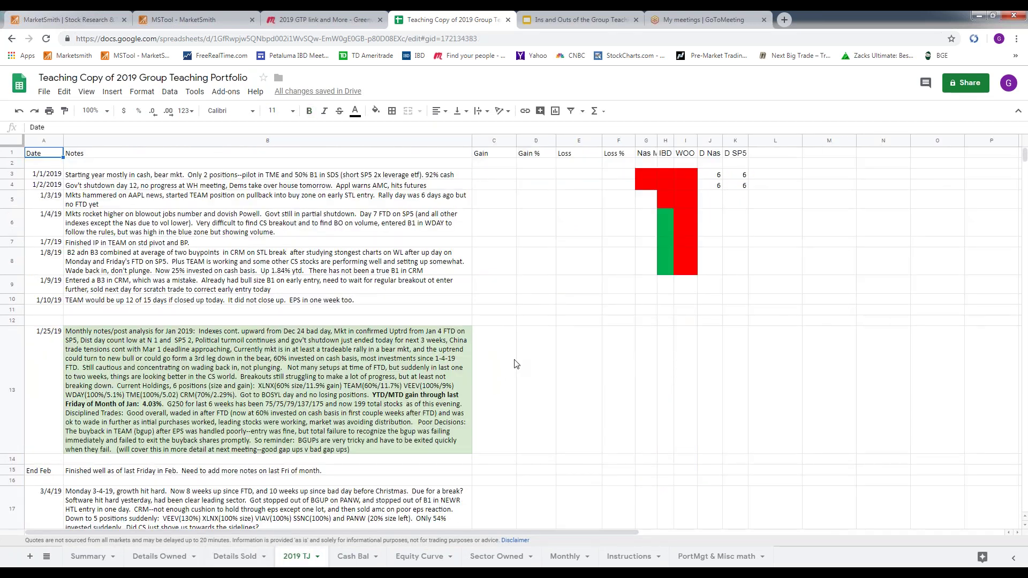
{"action": "scroll", "coordinate": [515, 364], "scroll_direction": "down", "scroll_amount": 2}
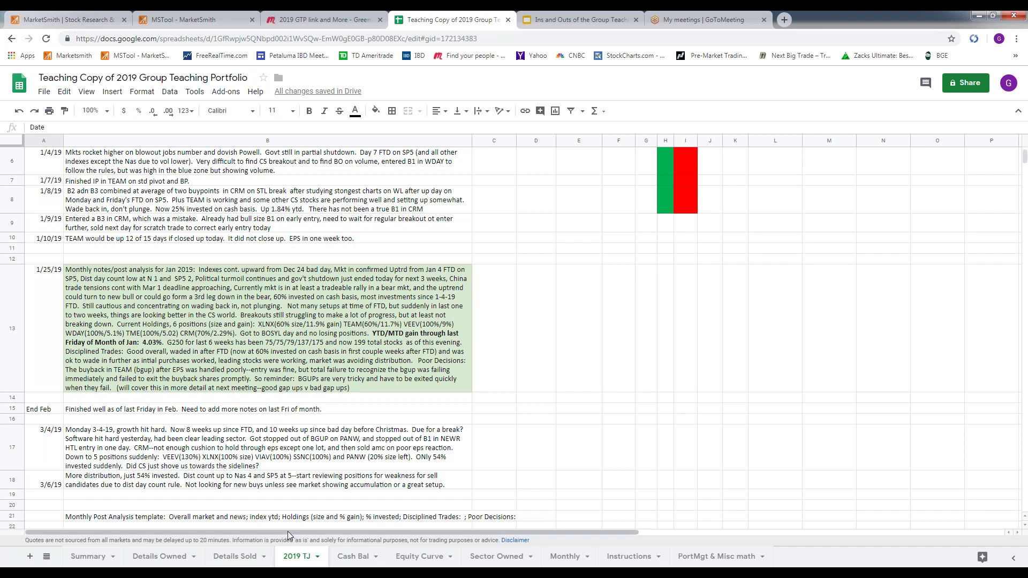
Look through the Cash Bal, Equity Curve, Sector Owned and Monthly sheets.
{"action": "left_click", "coordinate": [358, 561]}
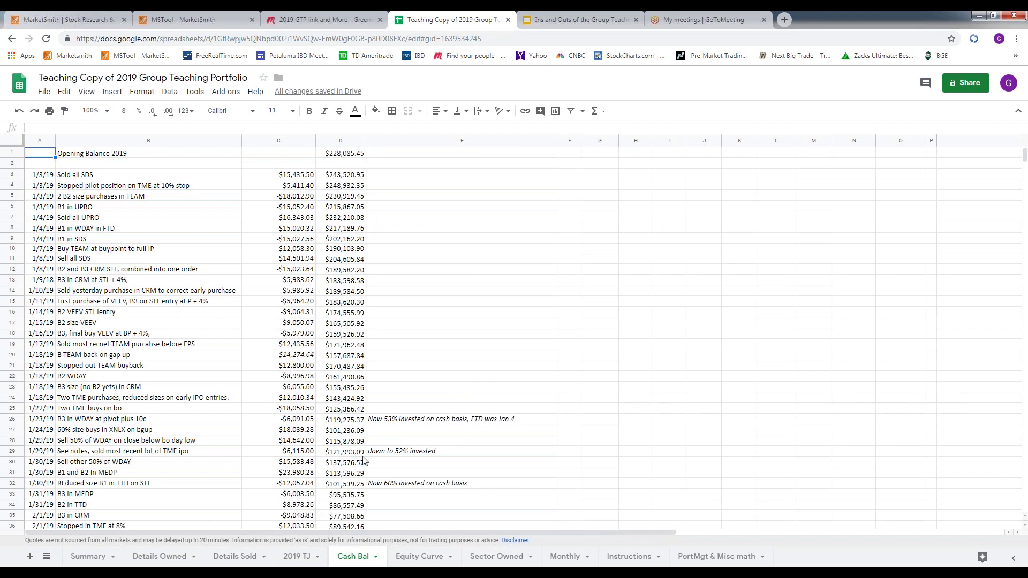
{"action": "left_click", "coordinate": [433, 560]}
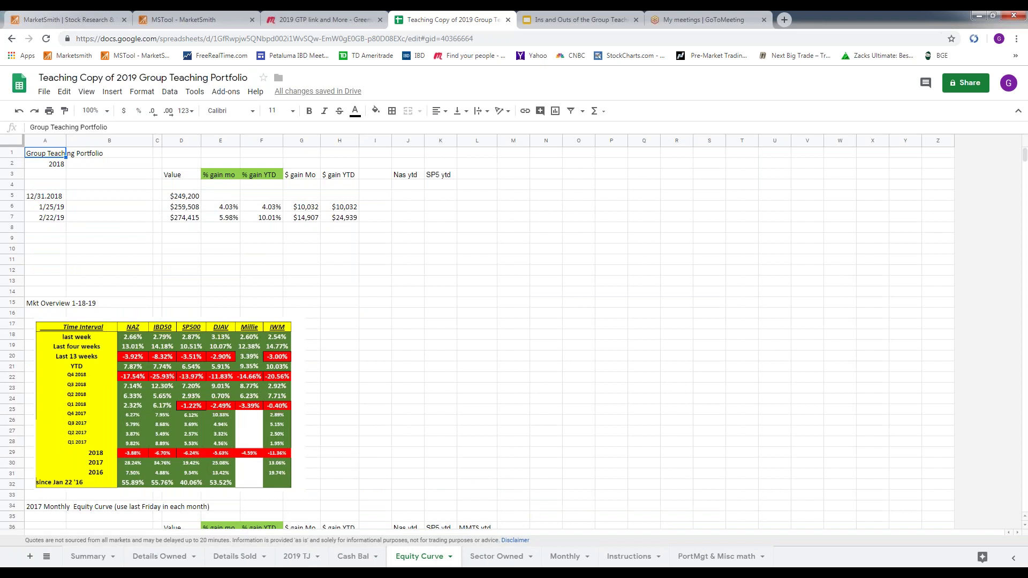
{"action": "left_click", "coordinate": [509, 559]}
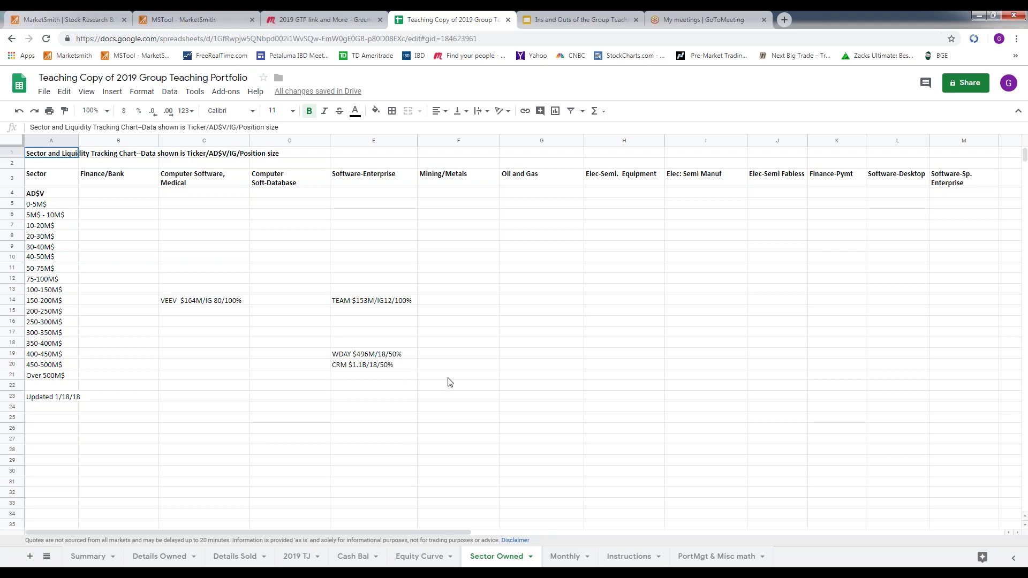
{"action": "left_click", "coordinate": [578, 556]}
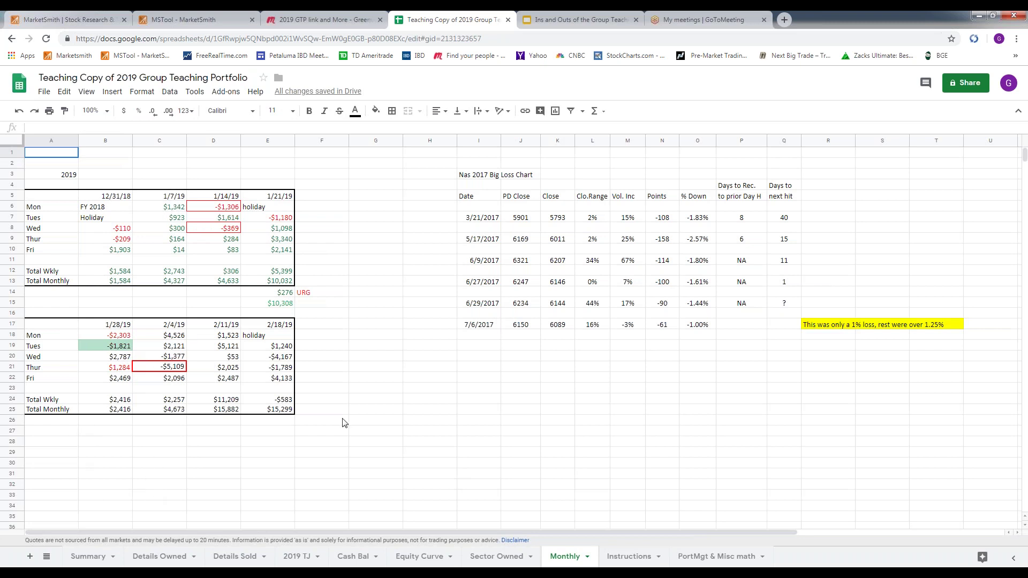
Look over the Instructions sheet and the PortMgt & Misc math sheet down to its average cost calculation.
{"action": "left_click", "coordinate": [630, 557]}
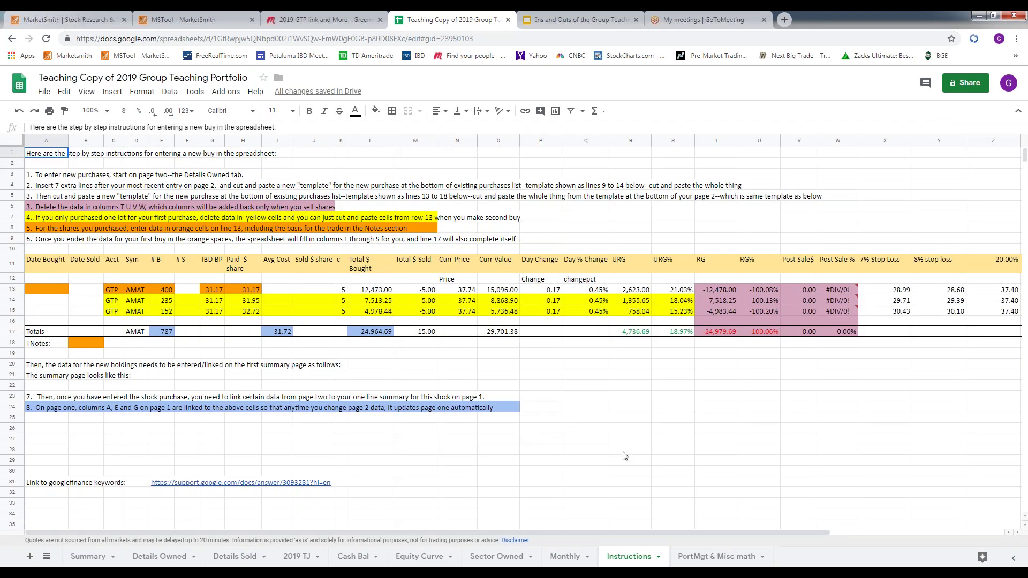
{"action": "left_click", "coordinate": [732, 558]}
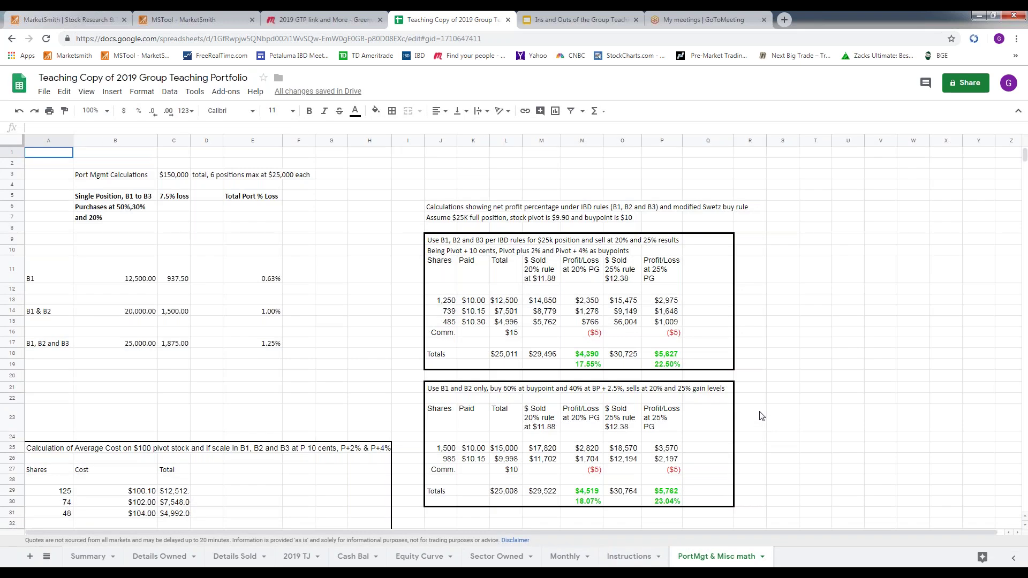
{"action": "scroll", "coordinate": [762, 416], "scroll_direction": "down", "scroll_amount": 4}
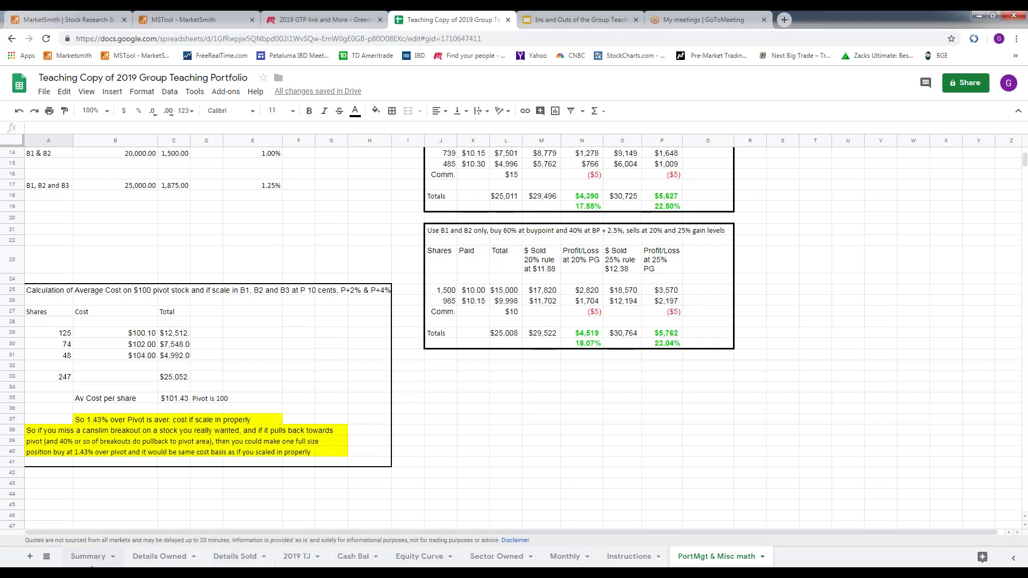
Insert six blank rows below row 71 on the Details Owned sheet, above the purchase template.
{"action": "left_click", "coordinate": [87, 558]}
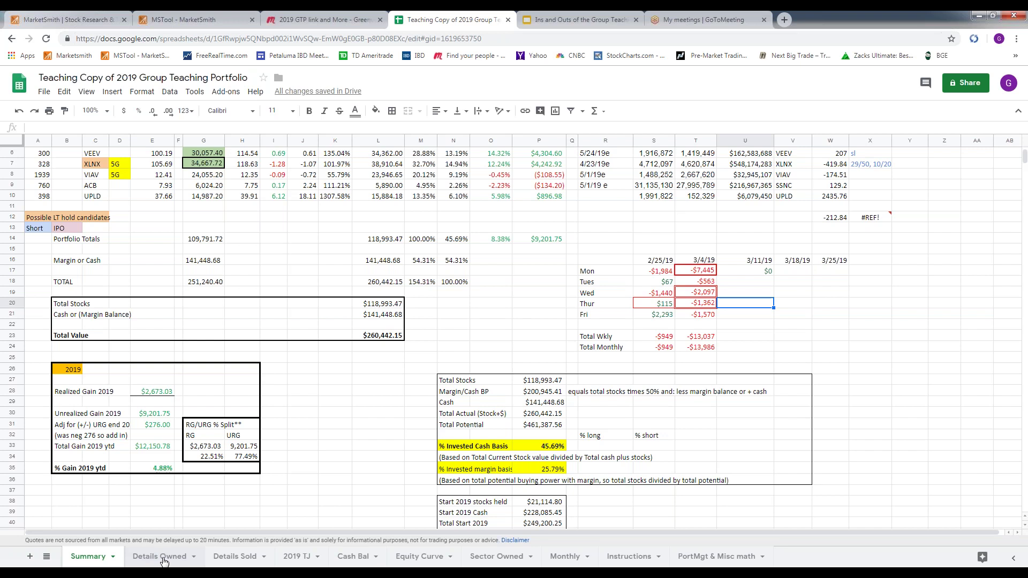
{"action": "left_click", "coordinate": [164, 558]}
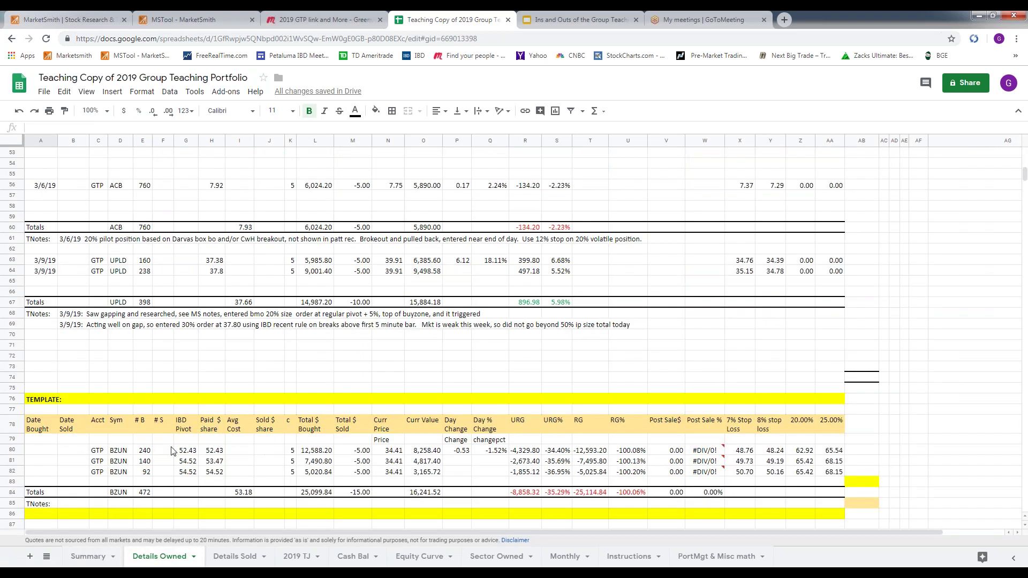
{"action": "left_click", "coordinate": [43, 346]}
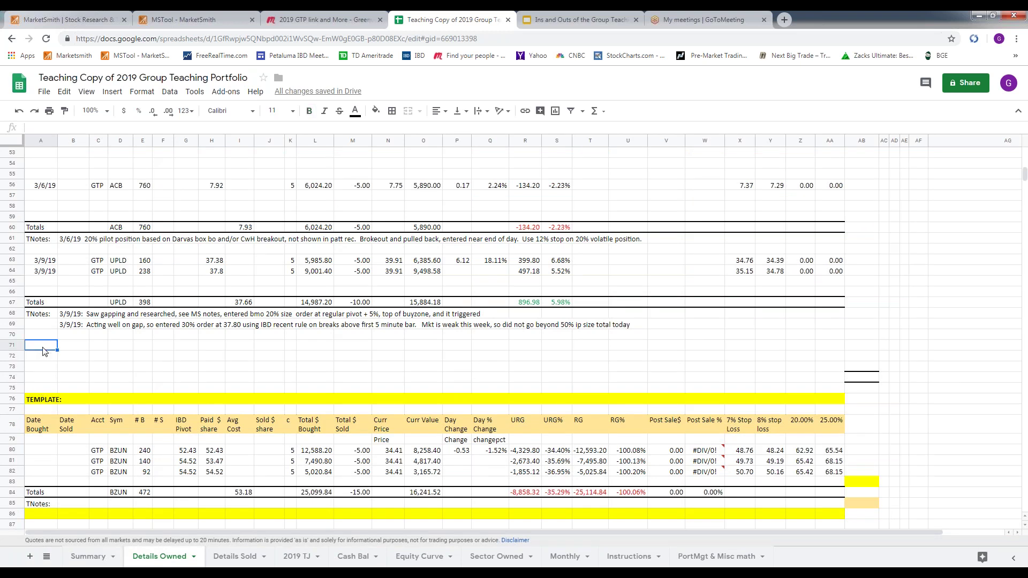
{"action": "left_click", "coordinate": [112, 91]}
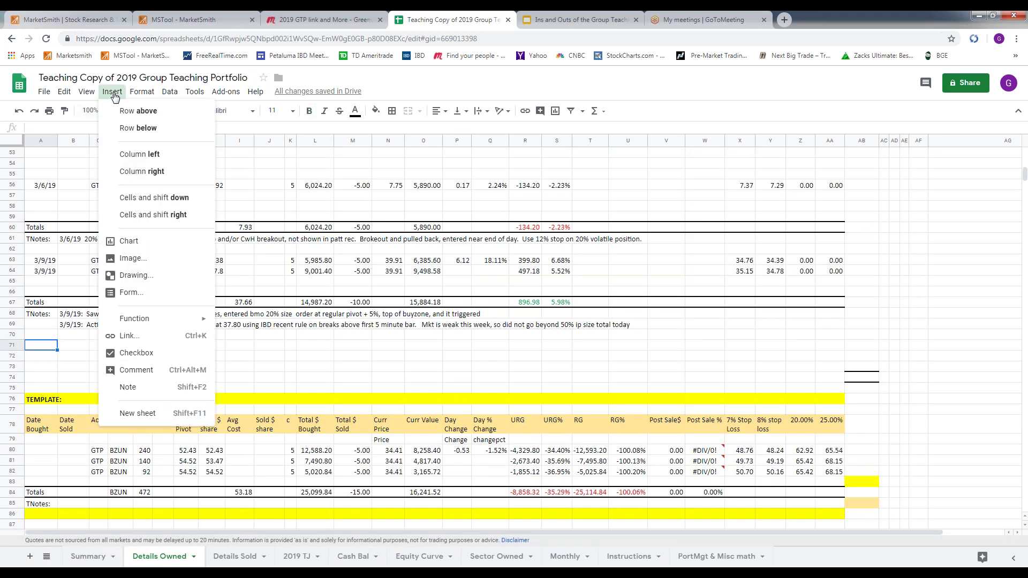
{"action": "left_click", "coordinate": [137, 128]}
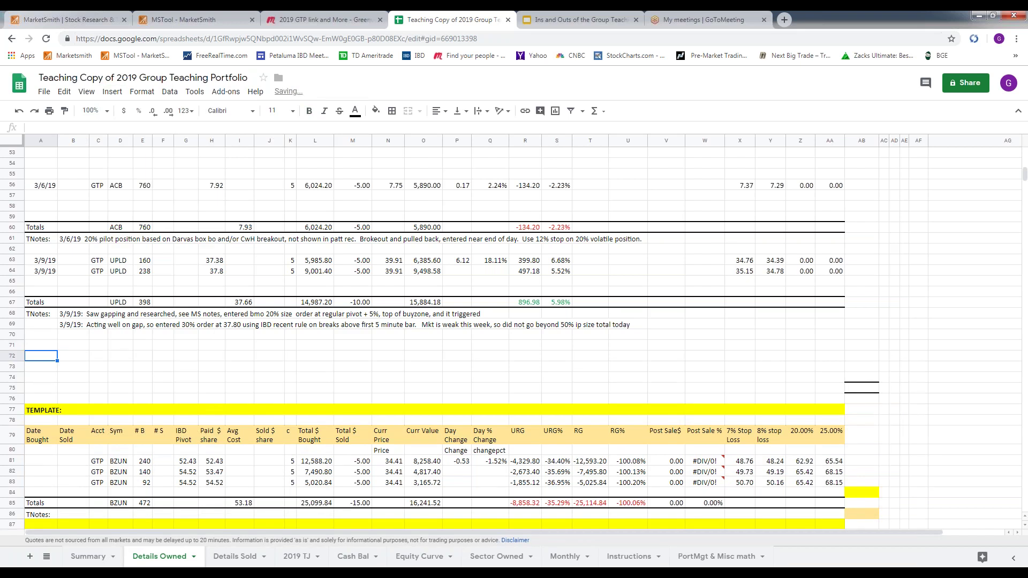
{"action": "key", "text": "F4"}
{"action": "key", "text": "F4"}
{"action": "key", "text": "F4"}
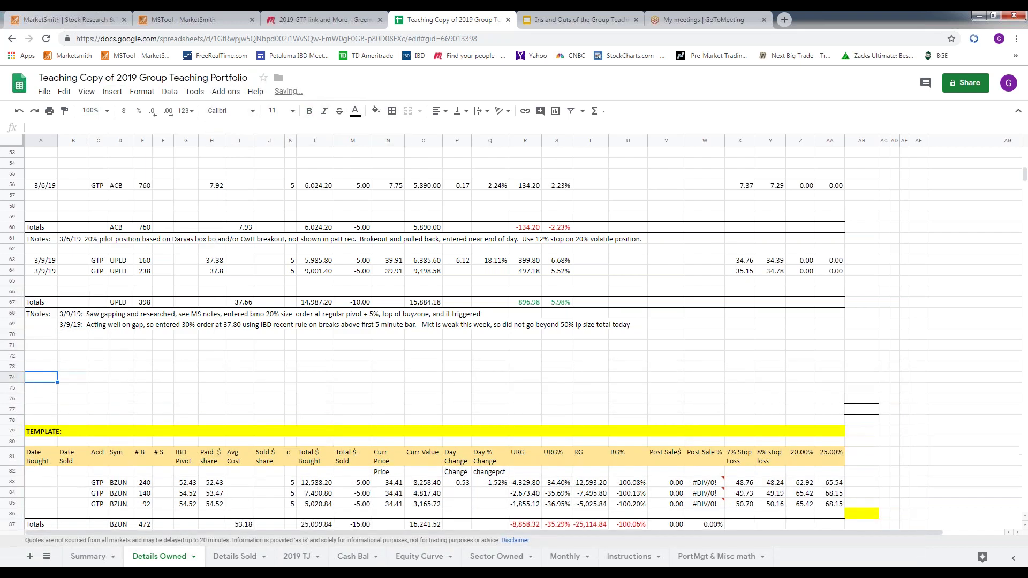
{"action": "key", "text": "F4"}
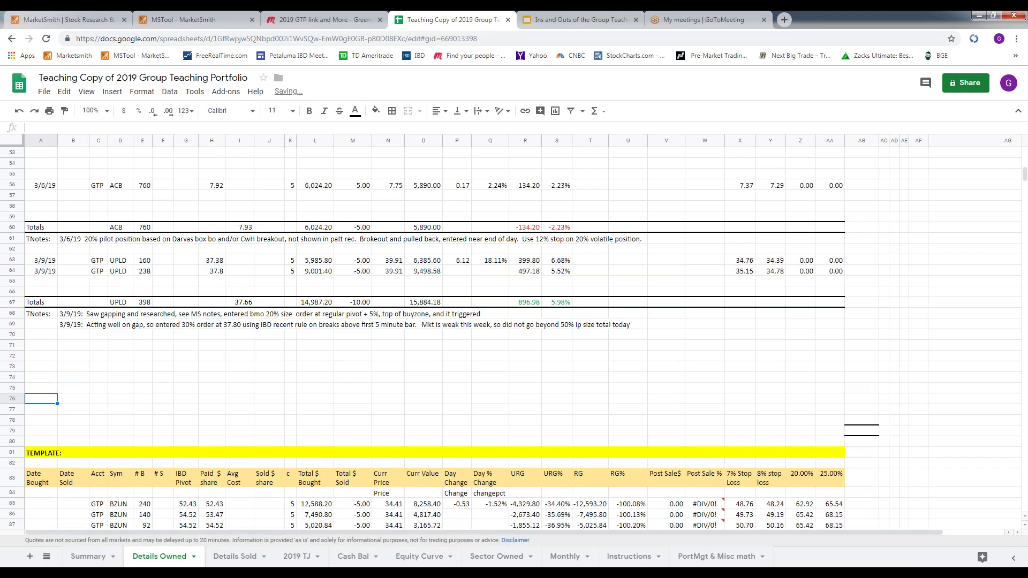
{"action": "key", "text": "F4"}
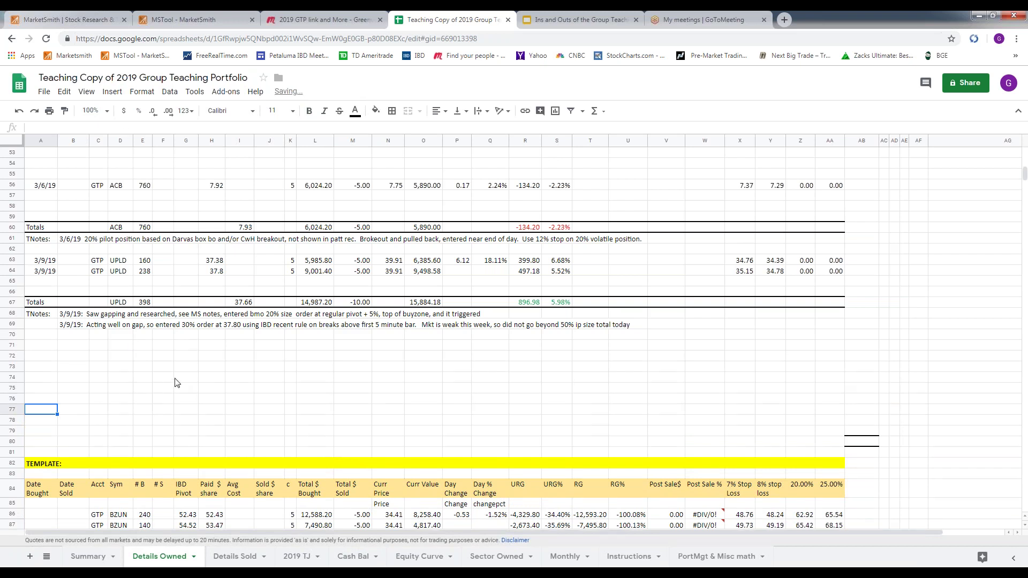
Copy the template block A86:AA91, including its totals and TNotes rows, to row 71 below the UPLD notes.
{"action": "scroll", "coordinate": [177, 383], "scroll_direction": "down", "scroll_amount": 1}
{"action": "scroll", "coordinate": [177, 383], "scroll_direction": "down", "scroll_amount": 3}
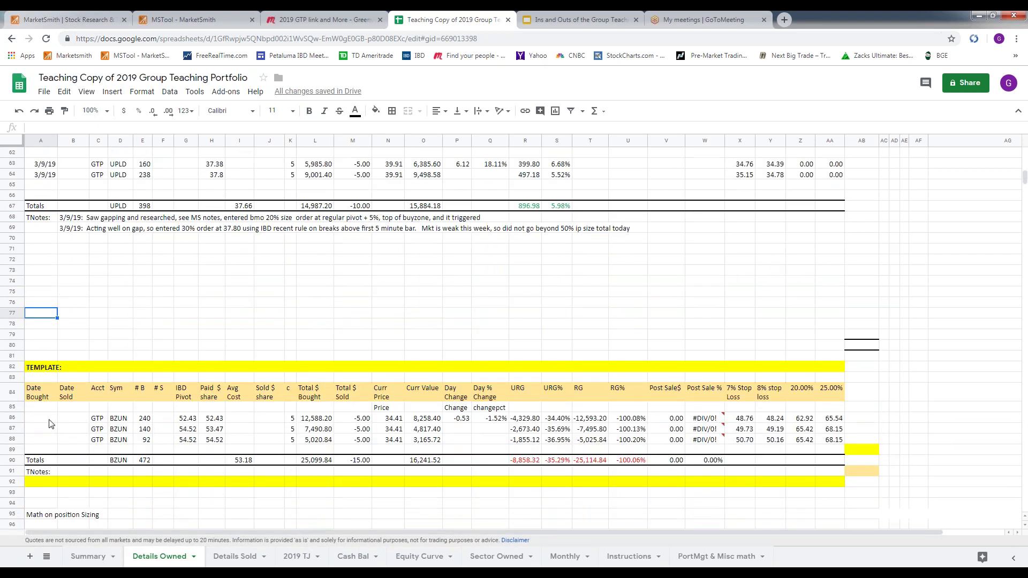
{"action": "left_click", "coordinate": [48, 421]}
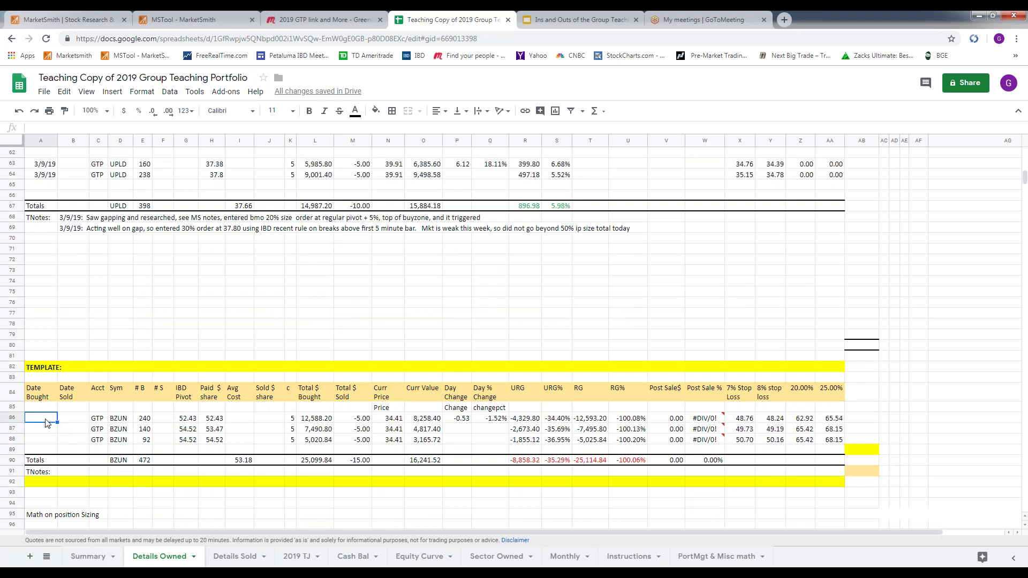
{"action": "left_click", "coordinate": [834, 470], "text": "shift"}
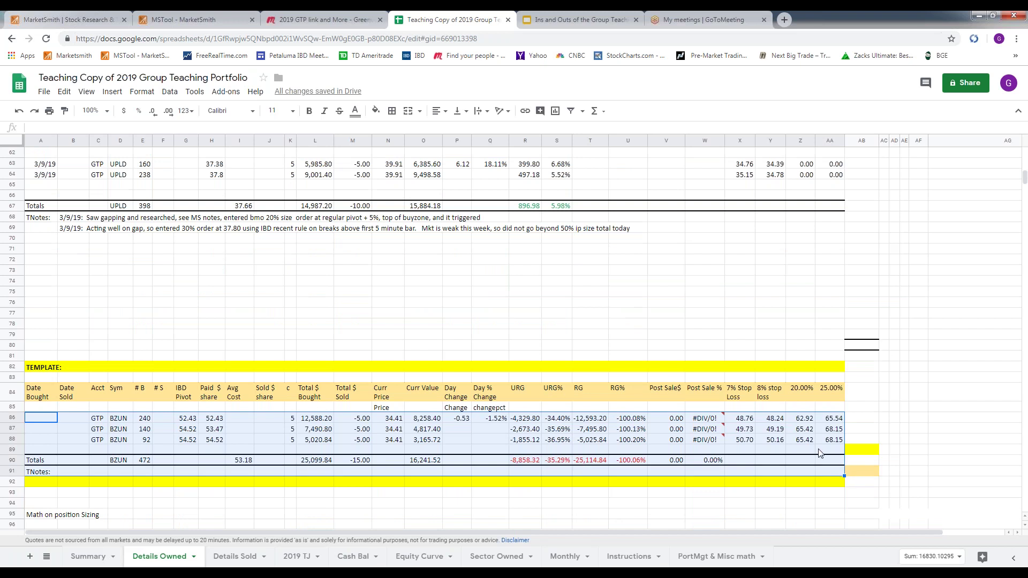
{"action": "key", "text": "ctrl+c"}
{"action": "left_click", "coordinate": [43, 252]}
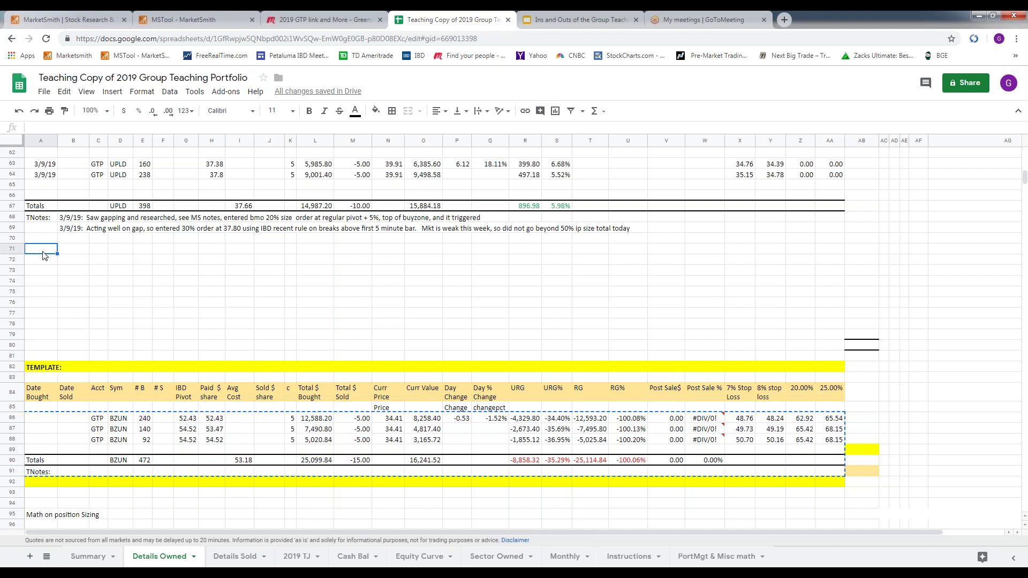
{"action": "key", "text": "ctrl+v"}
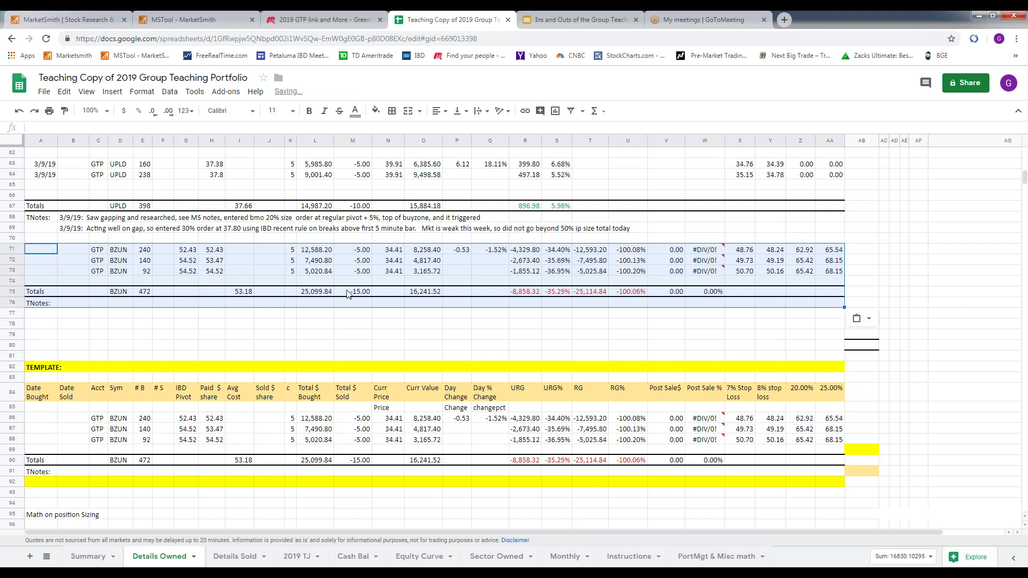
Fill the first lot of the pasted block with symbol CSPG, purchase date 3/1/19 and 33 shares bought.
{"action": "left_click", "coordinate": [45, 251]}
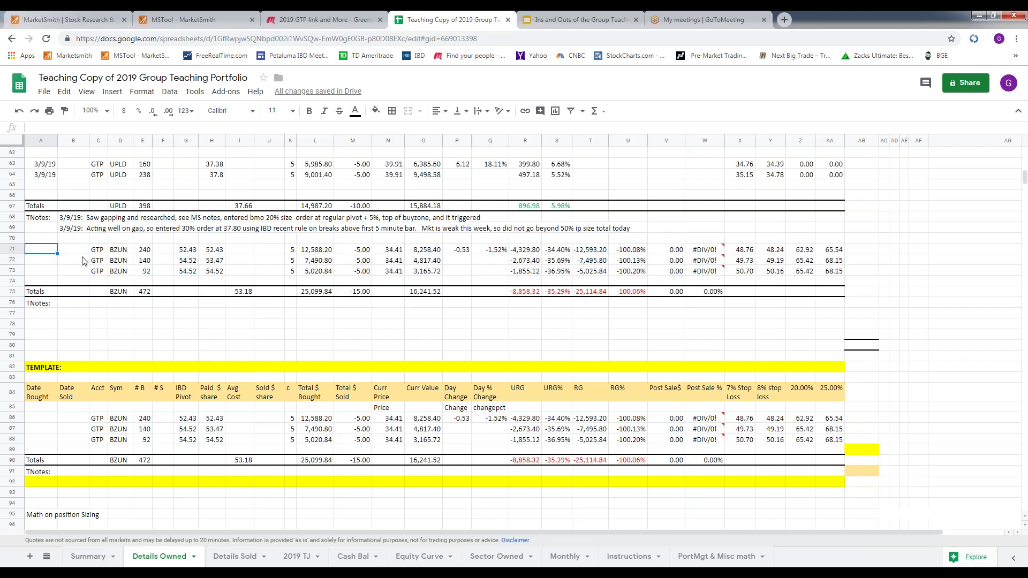
{"action": "left_click", "coordinate": [119, 253]}
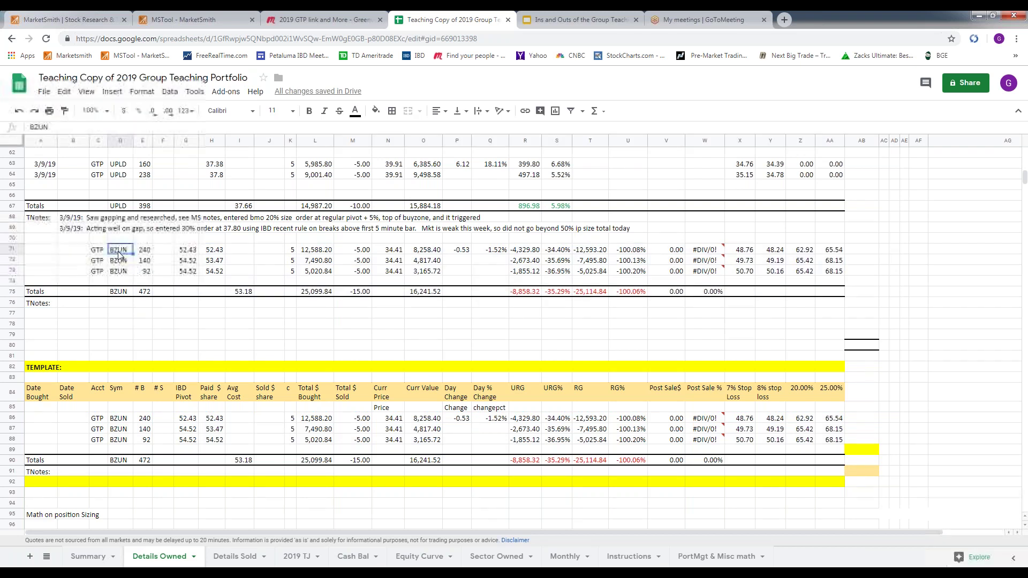
{"action": "type", "text": "CSPG"}
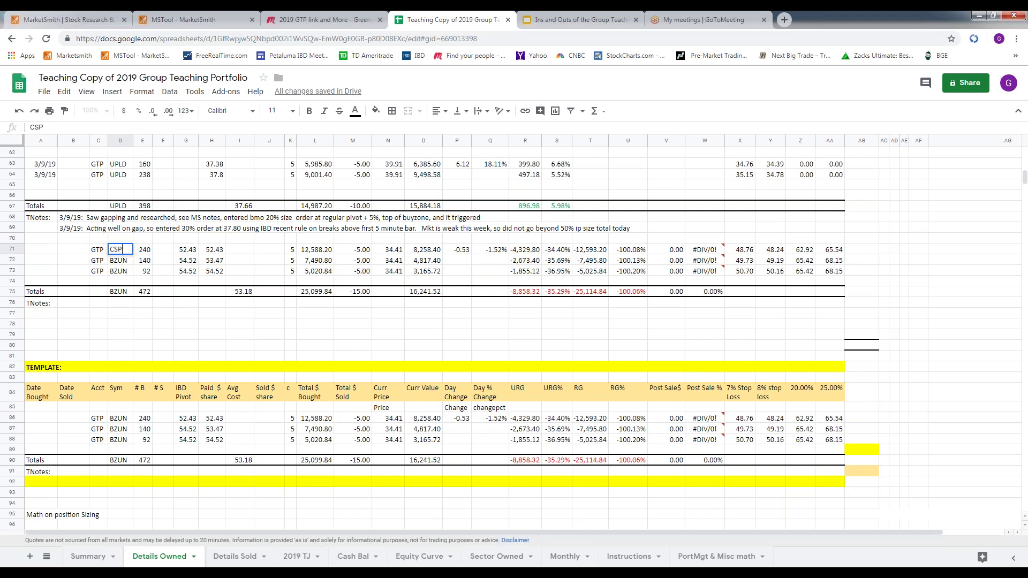
{"action": "left_click", "coordinate": [38, 251]}
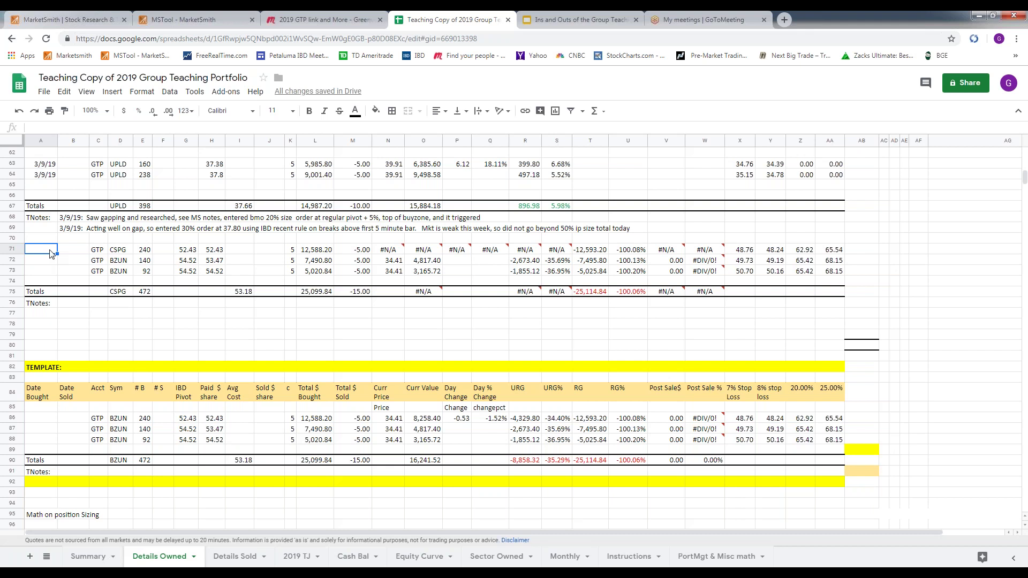
{"action": "type", "text": "3/1/19"}
{"action": "left_click", "coordinate": [145, 253]}
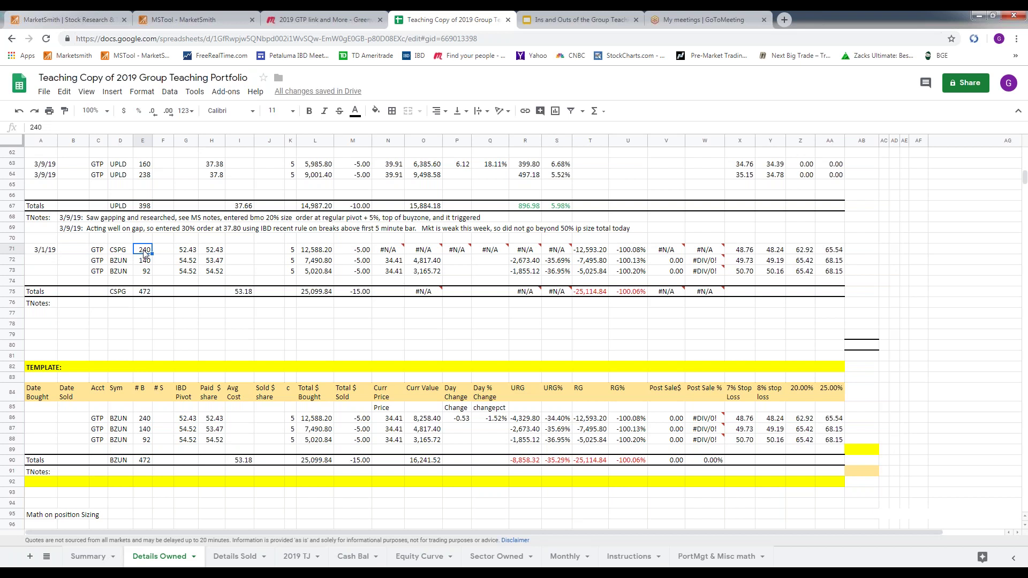
{"action": "type", "text": "33"}
Set the first lot's paid price per share to 448.45 and its IBD pivot to 448.35.
{"action": "left_click", "coordinate": [219, 250]}
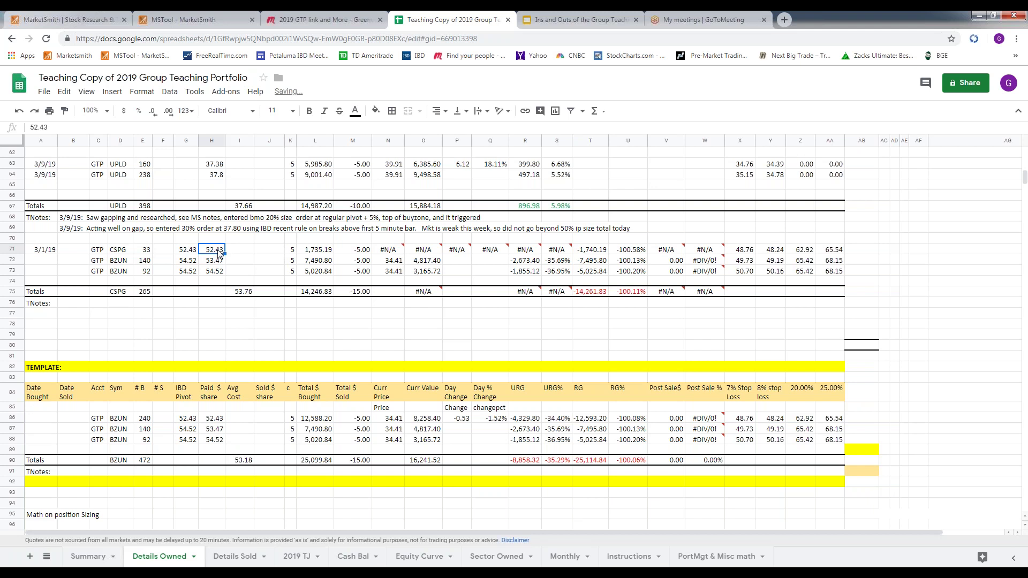
{"action": "type", "text": "448."}
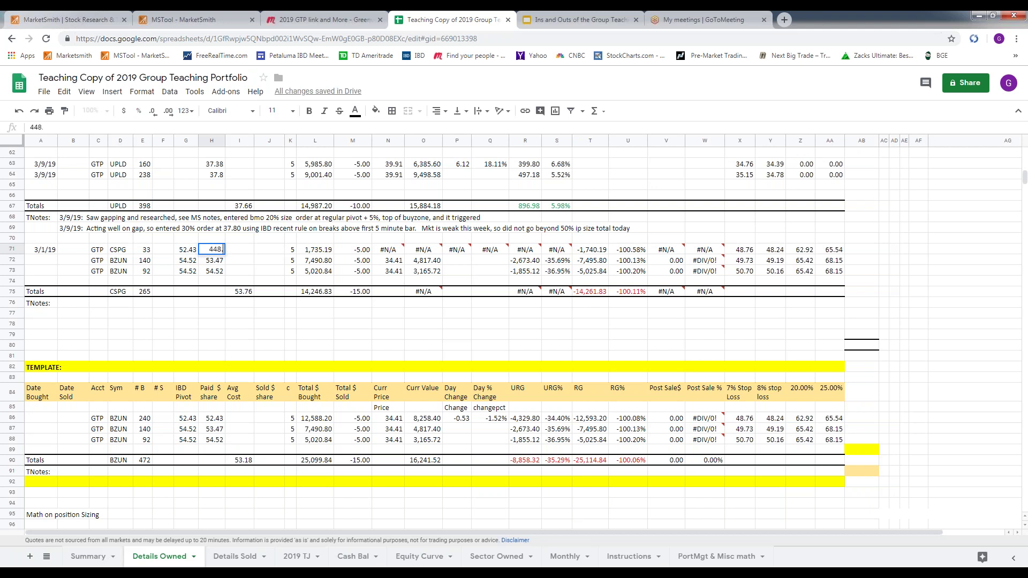
{"action": "type", "text": "45"}
{"action": "left_click", "coordinate": [183, 252]}
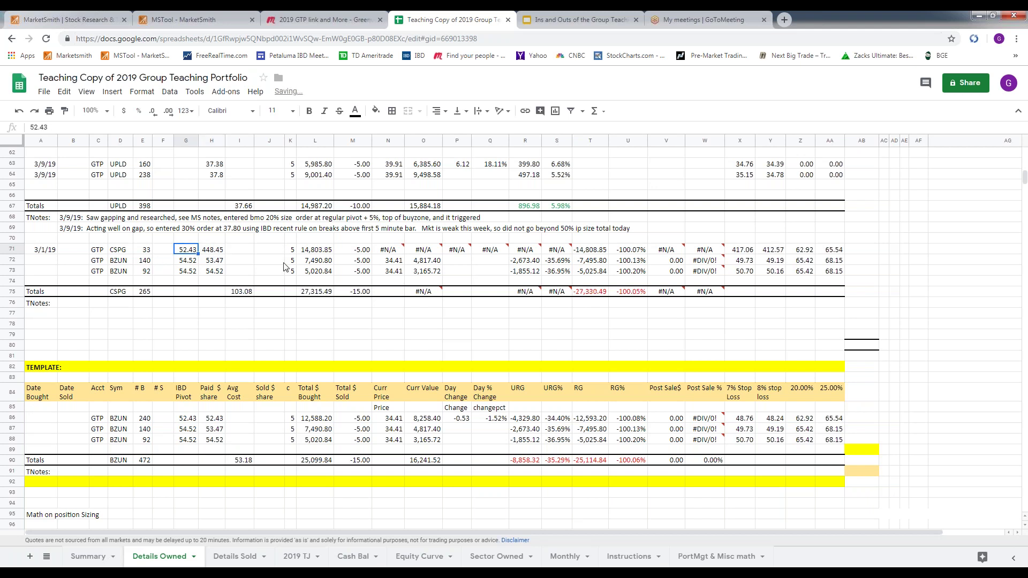
{"action": "type", "text": "448.35"}
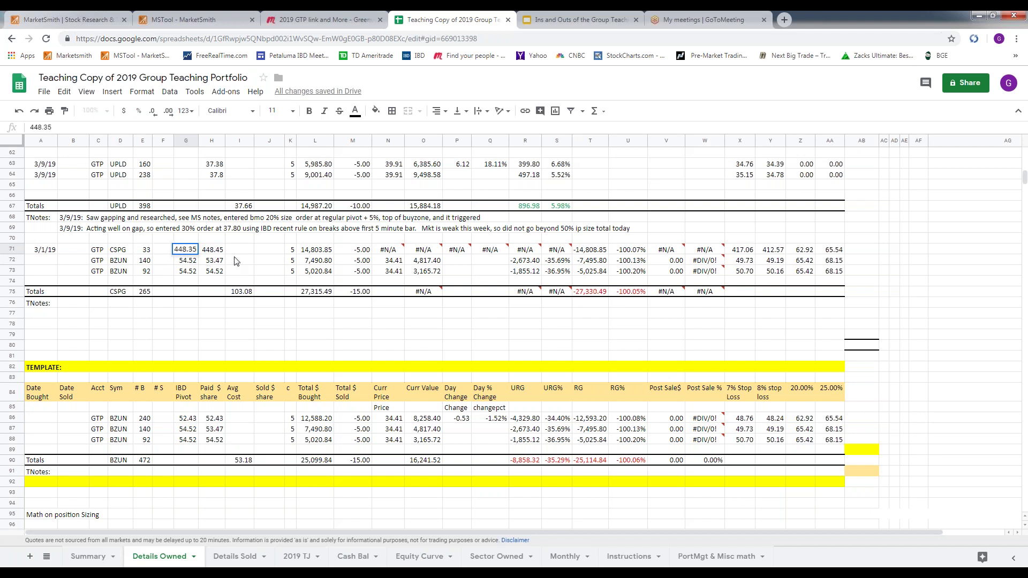
{"action": "left_click", "coordinate": [231, 317]}
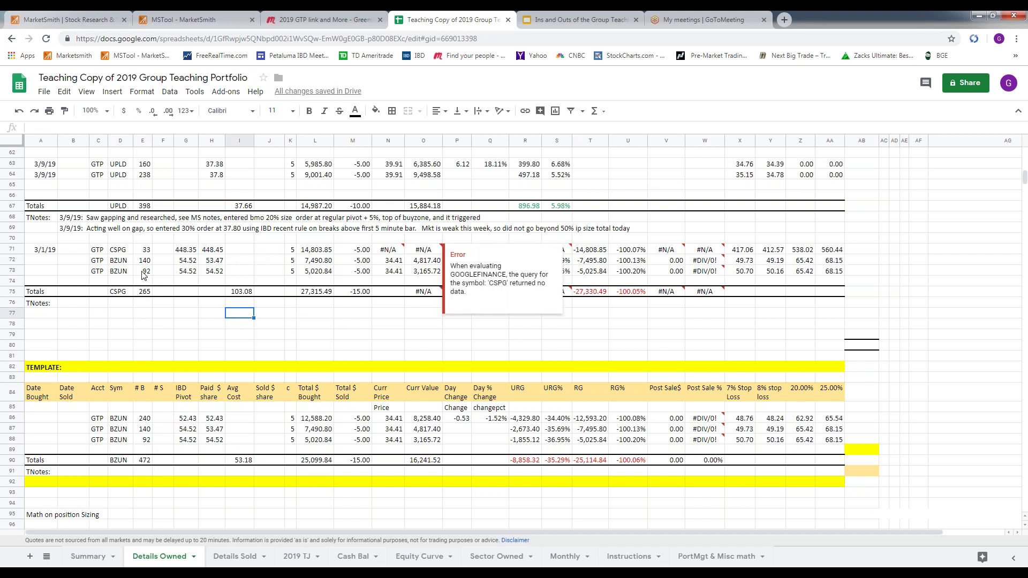
Correct the stock symbol of the 3/1/19 lot to CSGP.
{"action": "left_click", "coordinate": [121, 251]}
{"action": "type", "text": "C"}
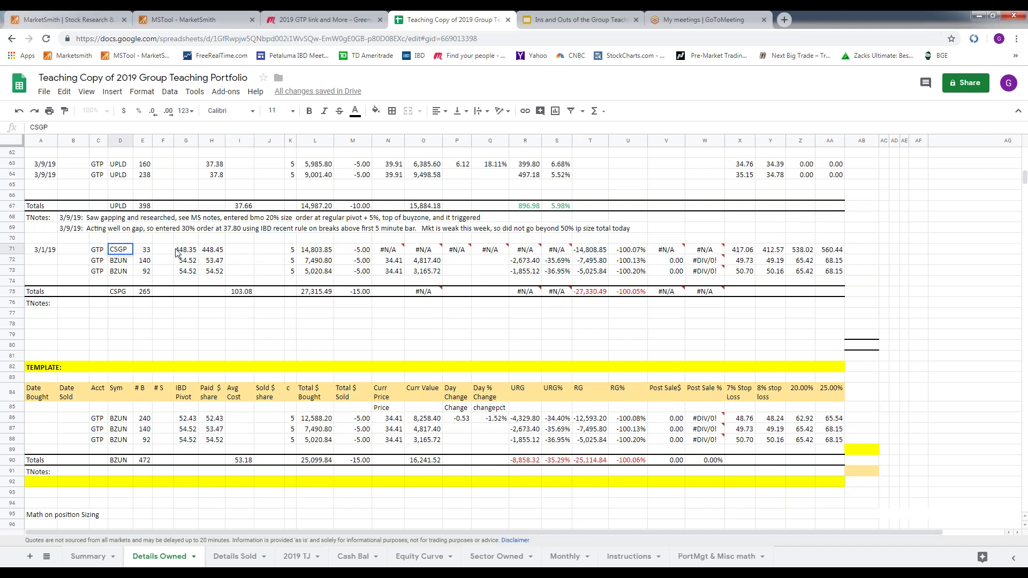
{"action": "key", "text": "Return"}
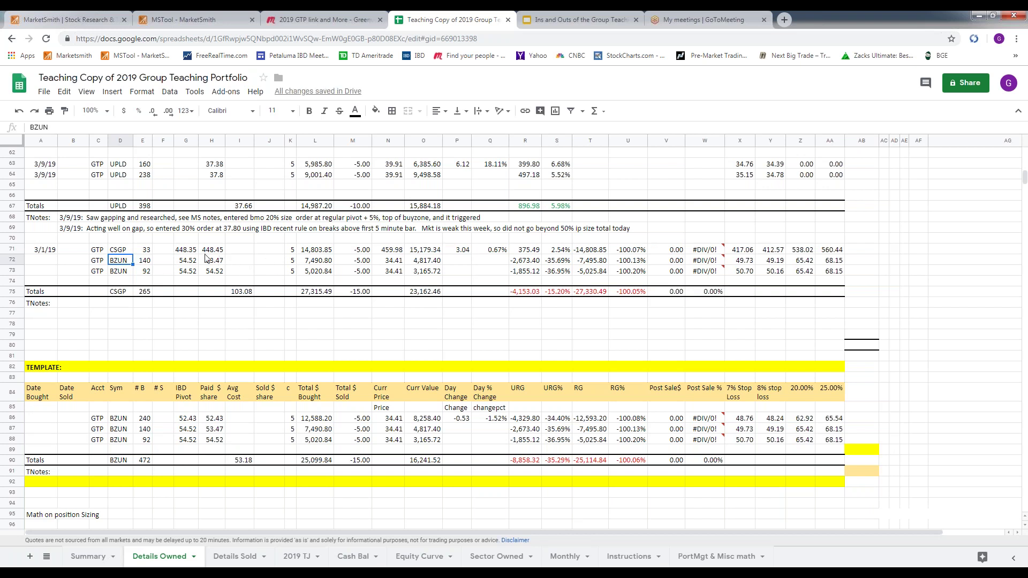
Clear the two leftover BZUN lots in rows 72 and 73 and the block's RG through Post Sale % cells, T71:W75.
{"action": "left_click", "coordinate": [98, 261]}
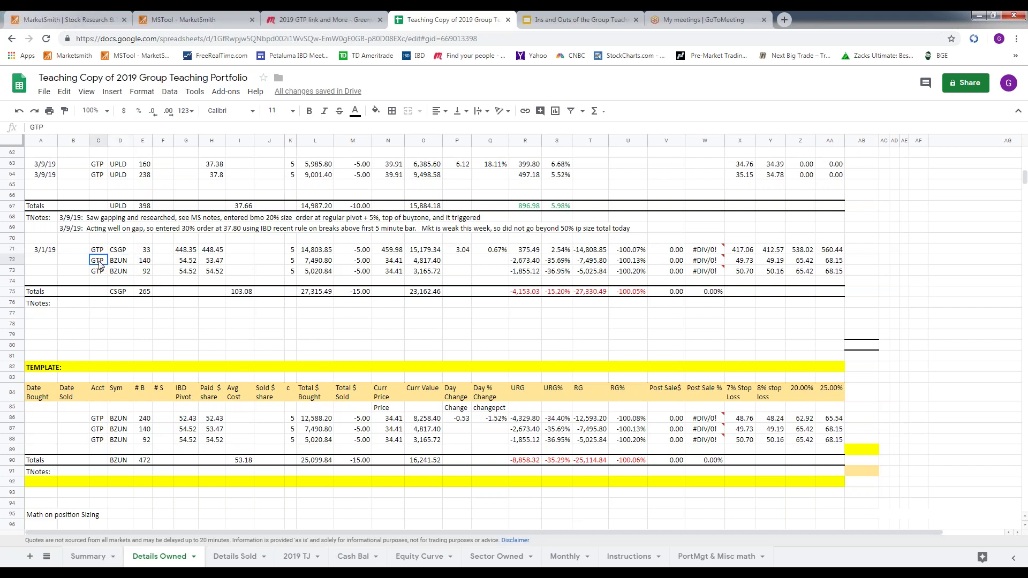
{"action": "left_click", "coordinate": [841, 272], "text": "shift"}
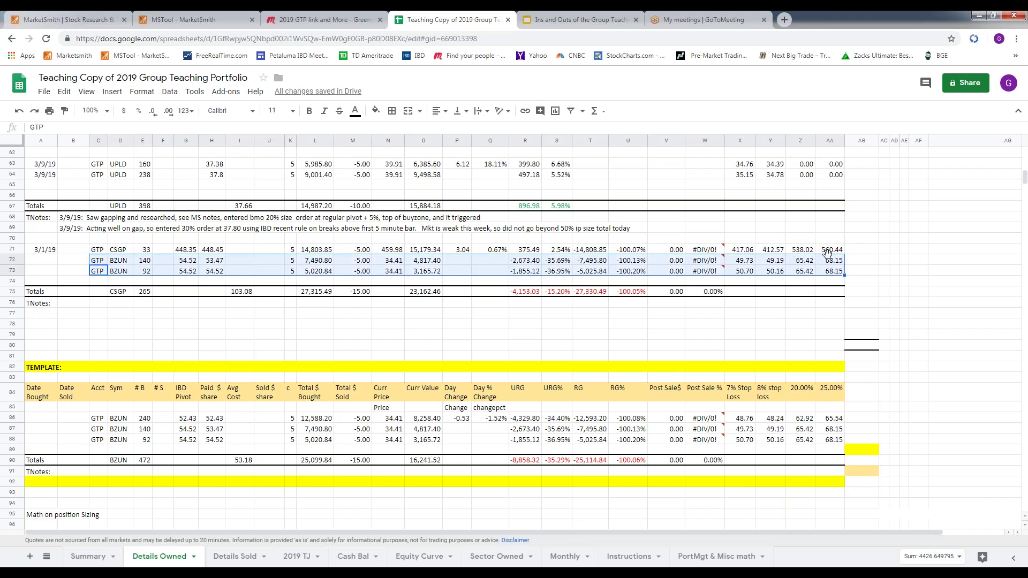
{"action": "key", "text": "Delete"}
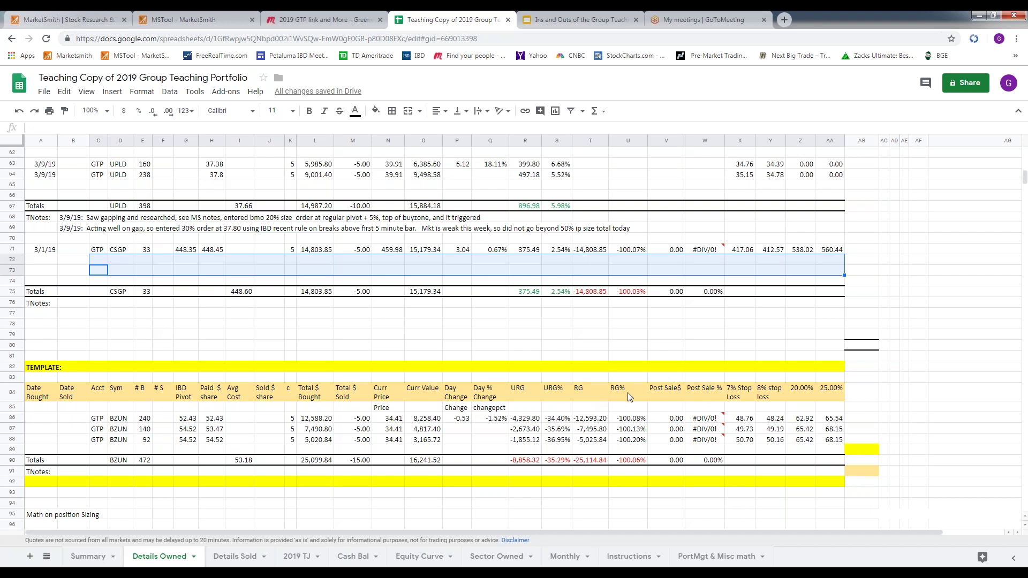
{"action": "left_click_drag", "start_coordinate": [590, 250], "coordinate": [689, 288]}
{"action": "key", "text": "Delete"}
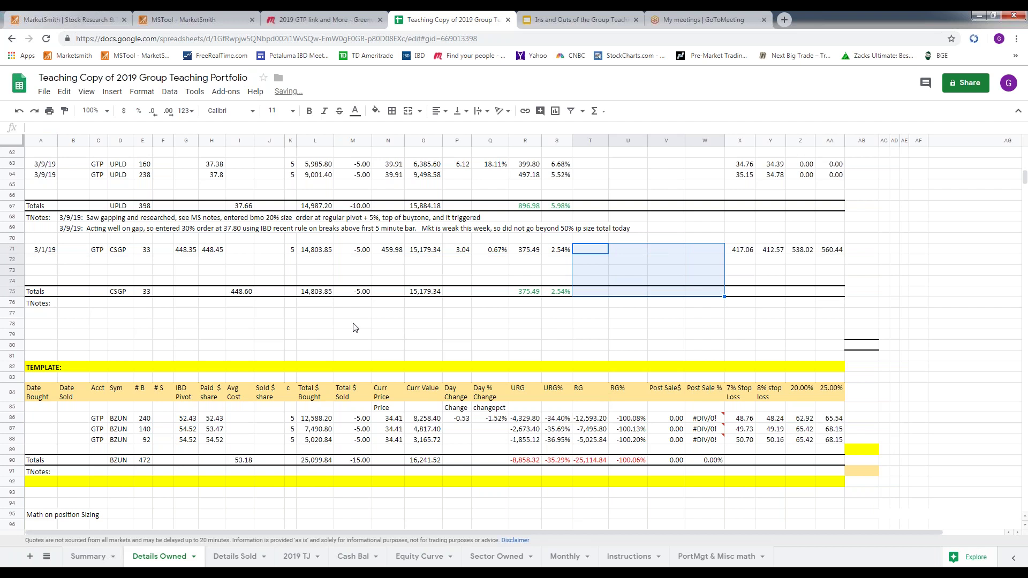
{"action": "left_click", "coordinate": [353, 327]}
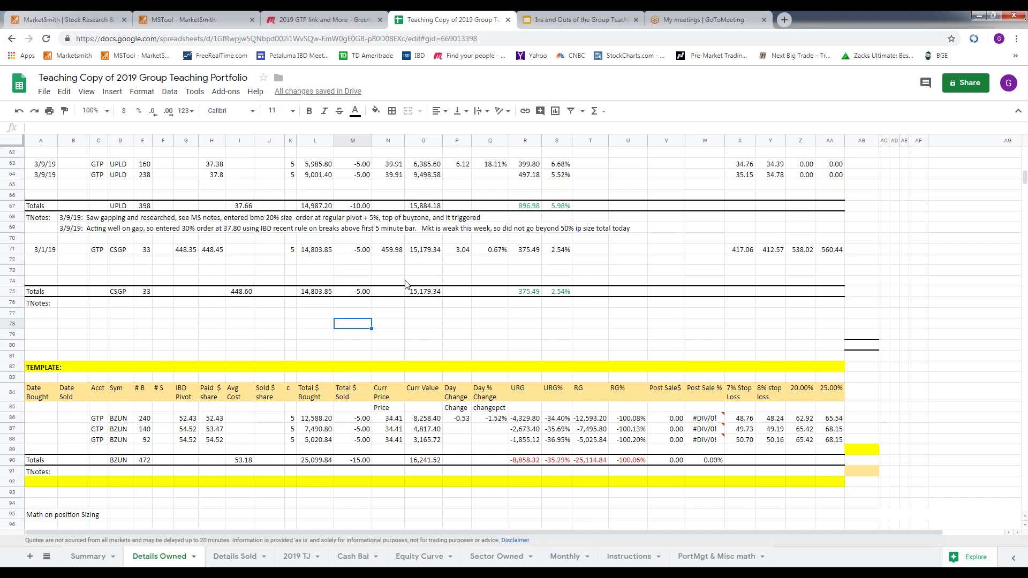
Insert a blank row below row 11 on the Summary sheet, under the UPLD holding.
{"action": "left_click", "coordinate": [100, 559]}
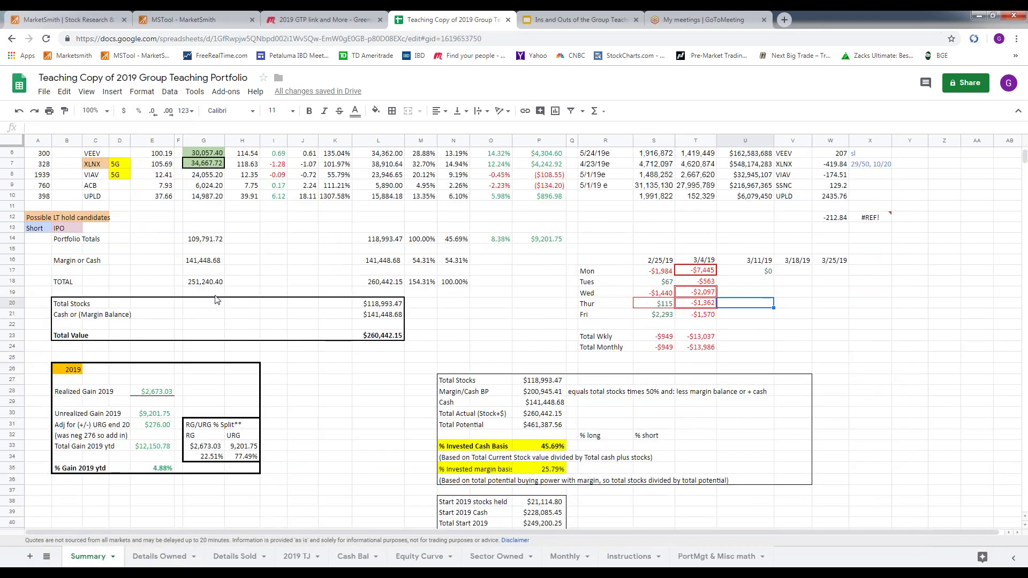
{"action": "scroll", "coordinate": [52, 229], "scroll_direction": "up", "scroll_amount": 1}
{"action": "left_click", "coordinate": [44, 226]}
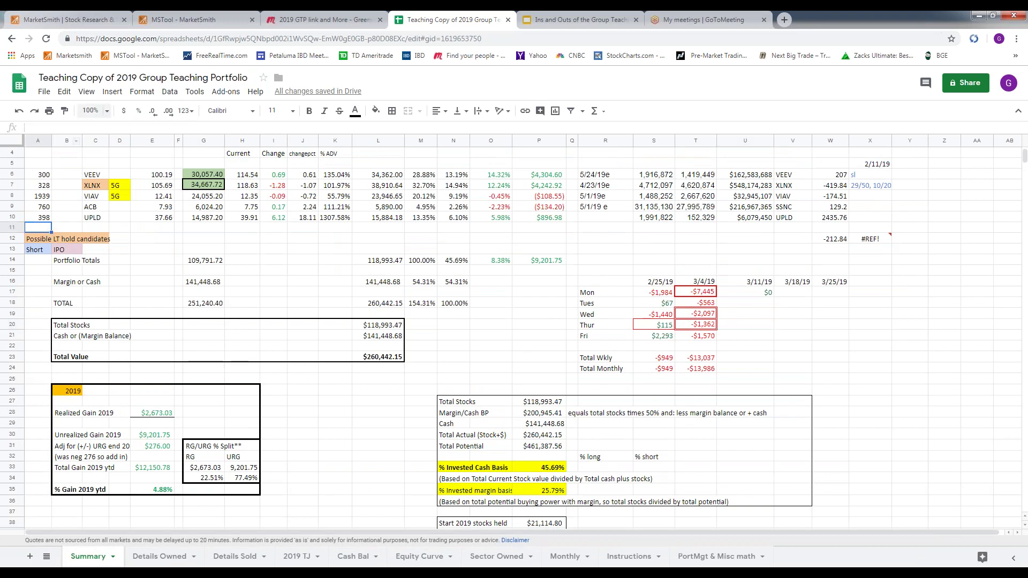
{"action": "left_click", "coordinate": [112, 92]}
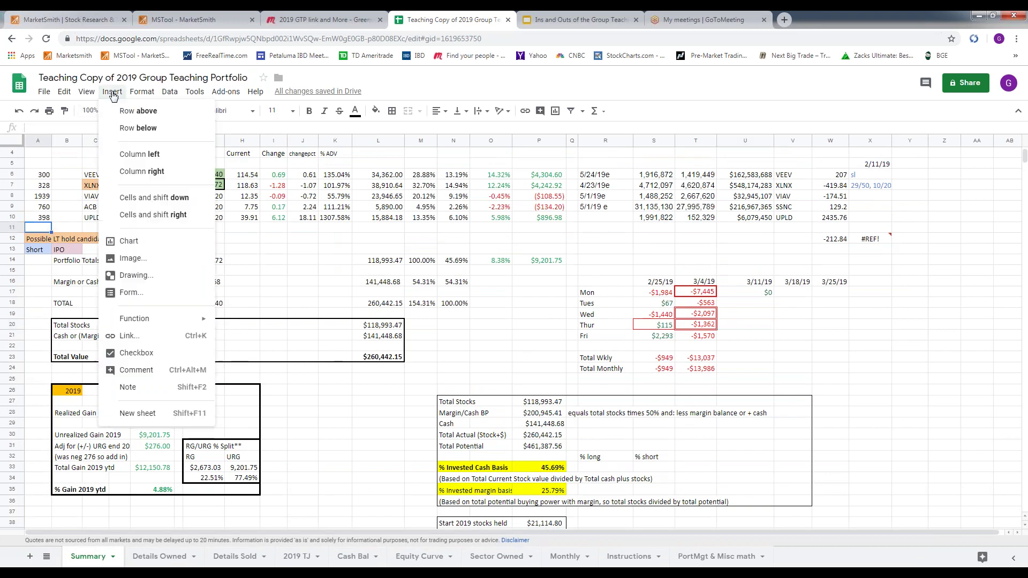
{"action": "left_click", "coordinate": [139, 129]}
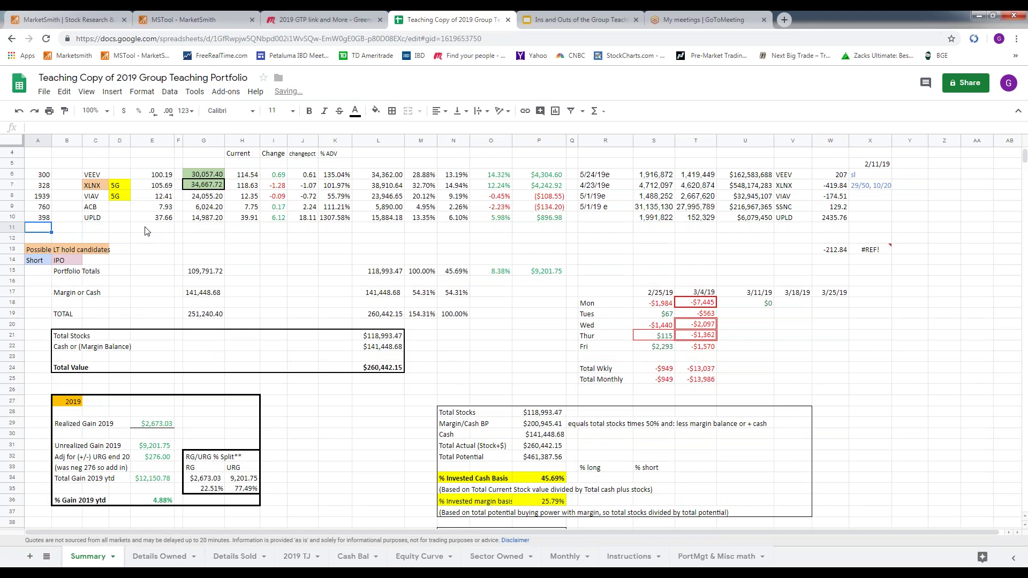
{"action": "scroll", "coordinate": [145, 231], "scroll_direction": "up", "scroll_amount": 3}
{"action": "scroll", "coordinate": [43, 242], "scroll_direction": "down", "scroll_amount": 2}
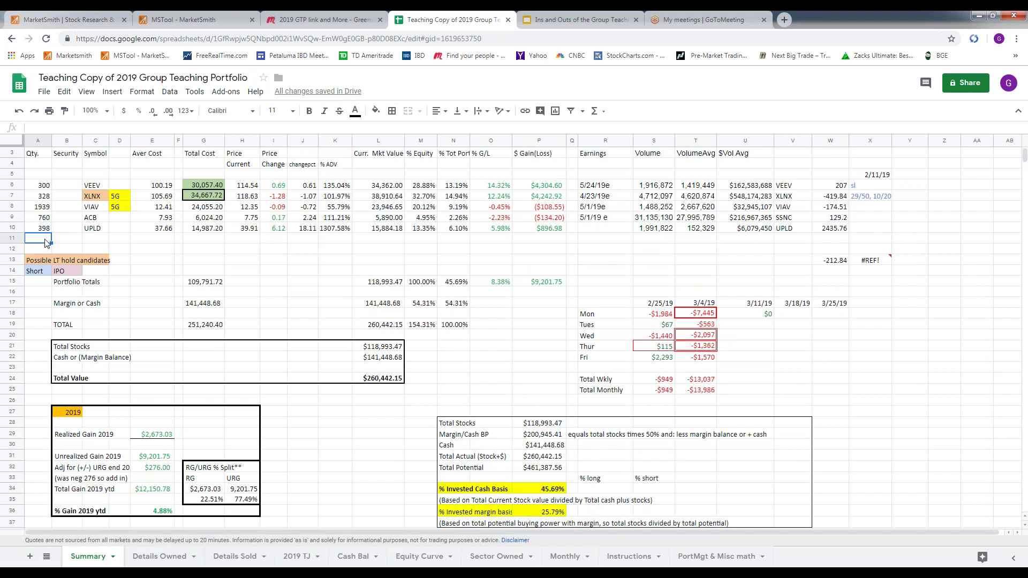
Link Summary A11 to the share total in Details Owned E75 and enter CSPG as the symbol in C11.
{"action": "type", "text": "="}
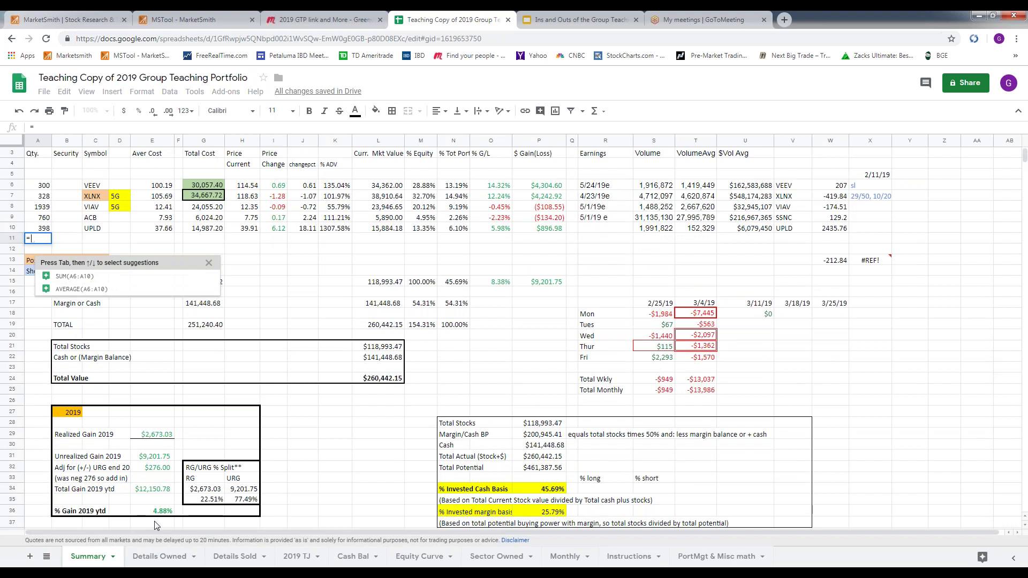
{"action": "left_click", "coordinate": [166, 559]}
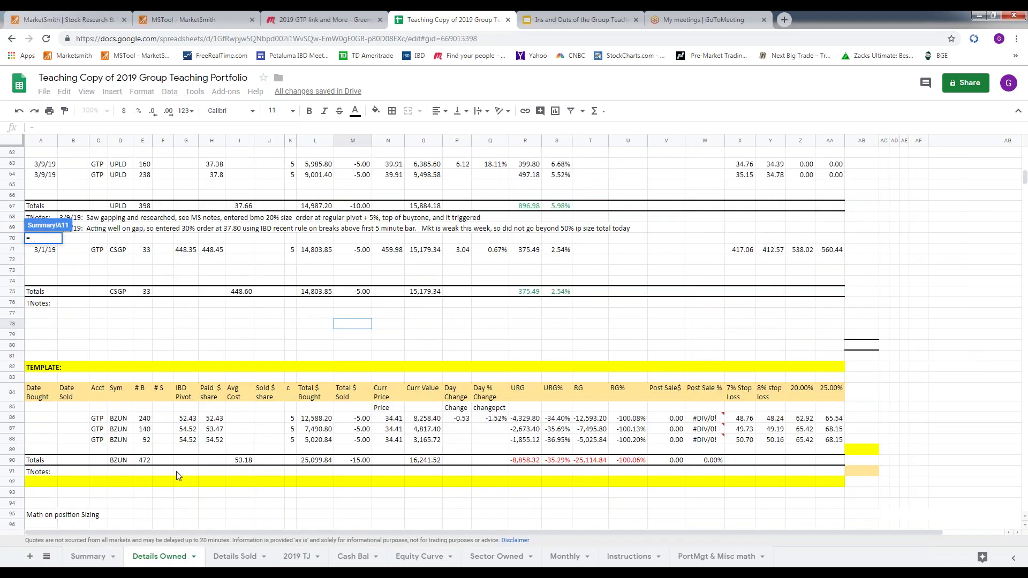
{"action": "left_click", "coordinate": [144, 292]}
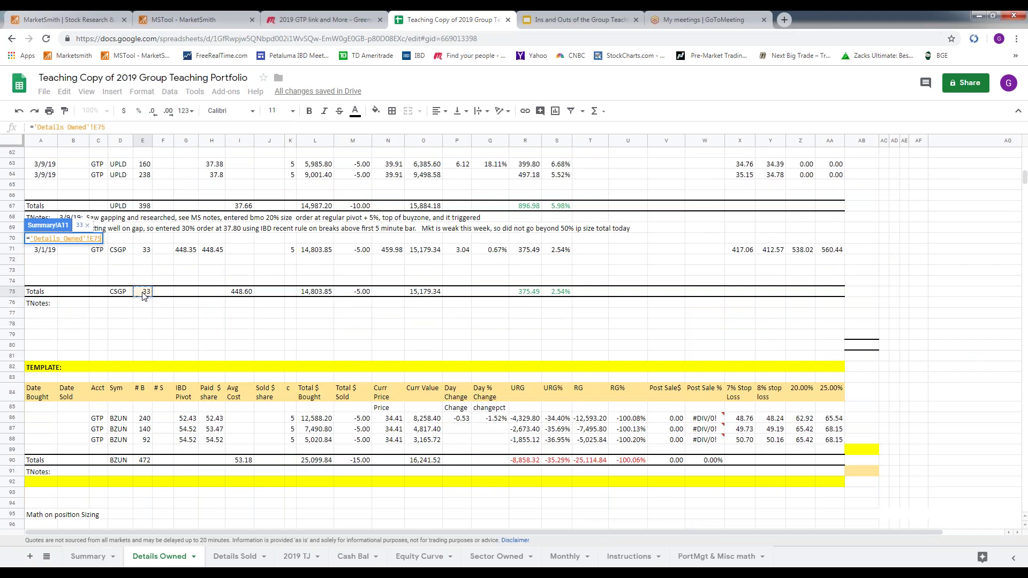
{"action": "key", "text": "Return"}
{"action": "left_click", "coordinate": [96, 244]}
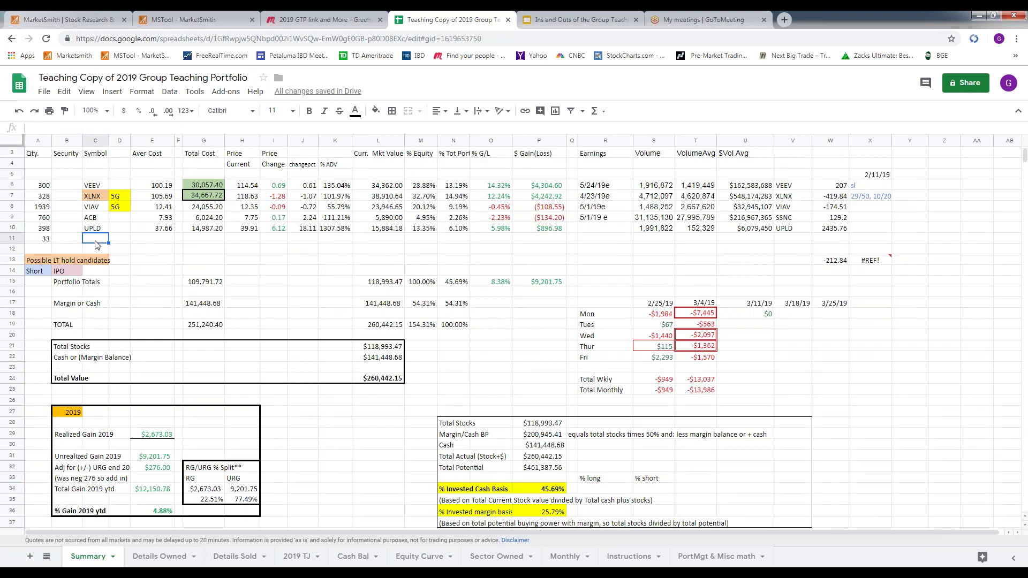
{"action": "type", "text": "CSPG"}
Link the average cost in Summary E11 to the new holding's average cost total in Details Owned I75.
{"action": "left_click", "coordinate": [159, 242]}
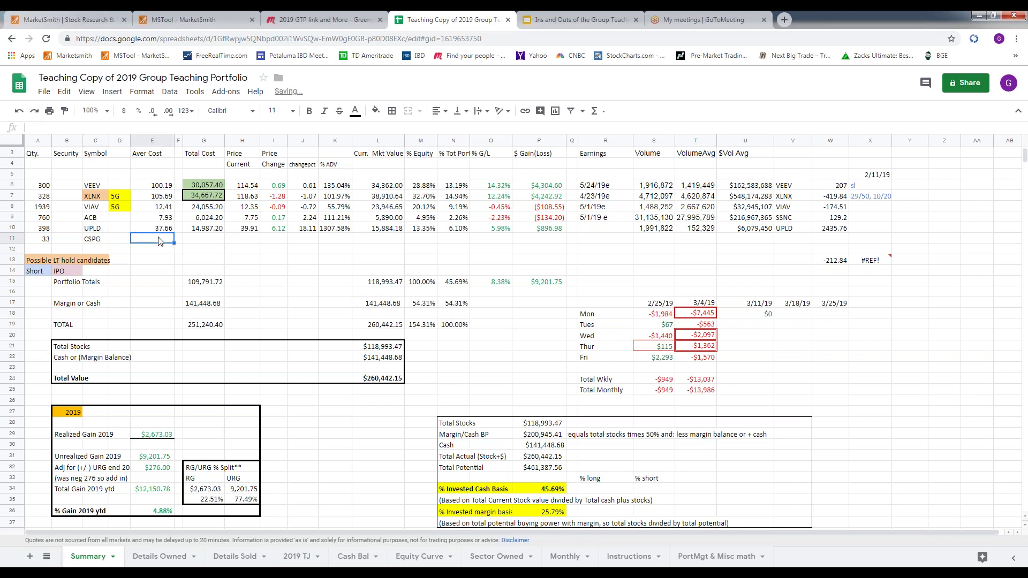
{"action": "type", "text": "="}
{"action": "left_click", "coordinate": [171, 560]}
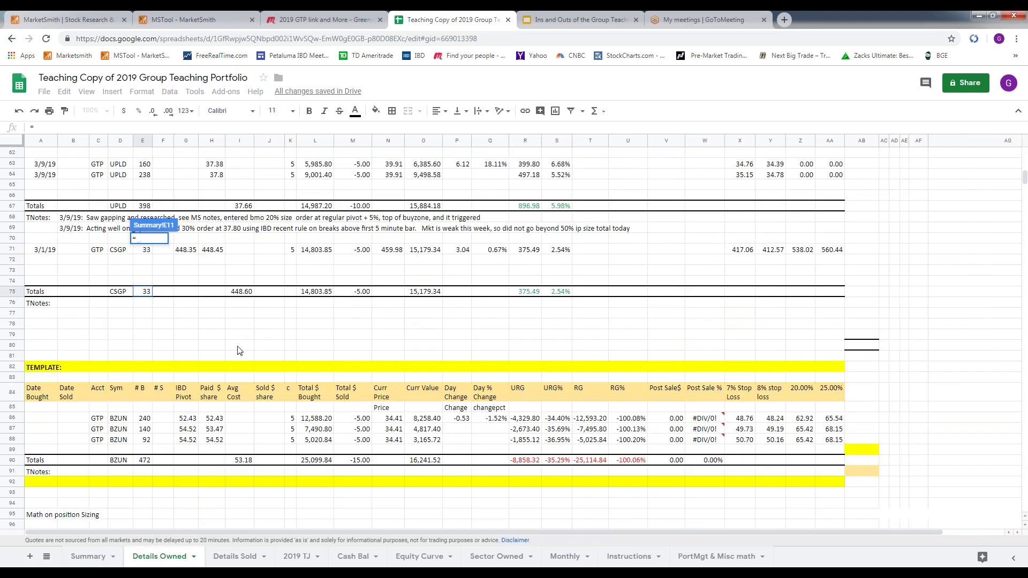
{"action": "left_click", "coordinate": [242, 292]}
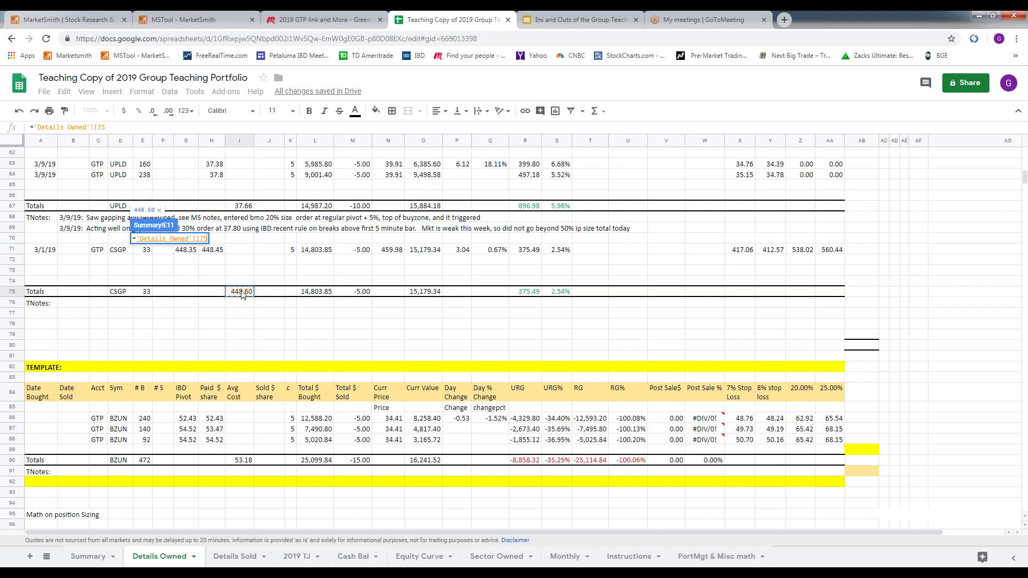
{"action": "key", "text": "Return"}
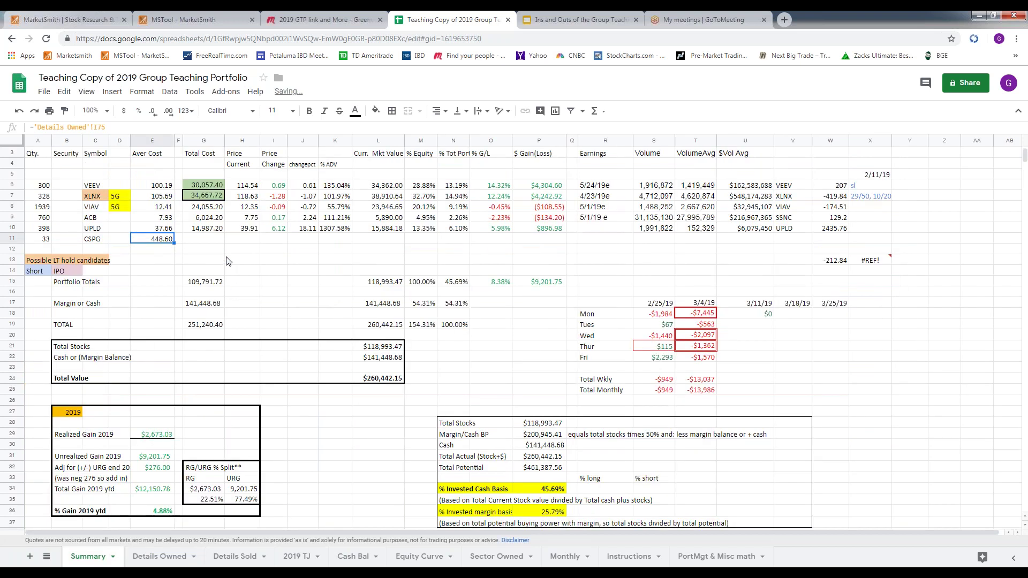
Link the total cost in Summary G11 to the Total $ Bought figure in Details Owned L75.
{"action": "left_click", "coordinate": [210, 243]}
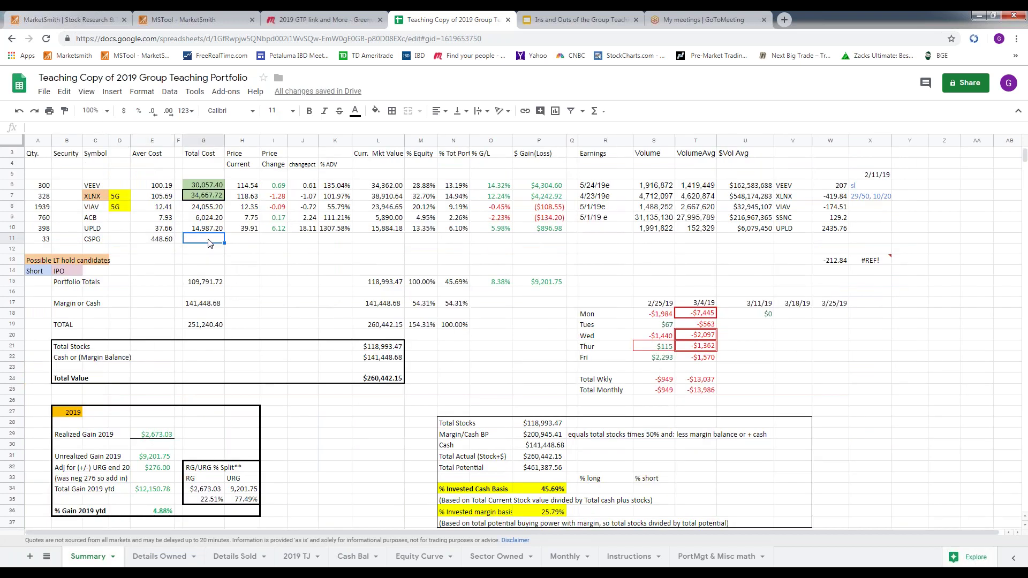
{"action": "type", "text": "="}
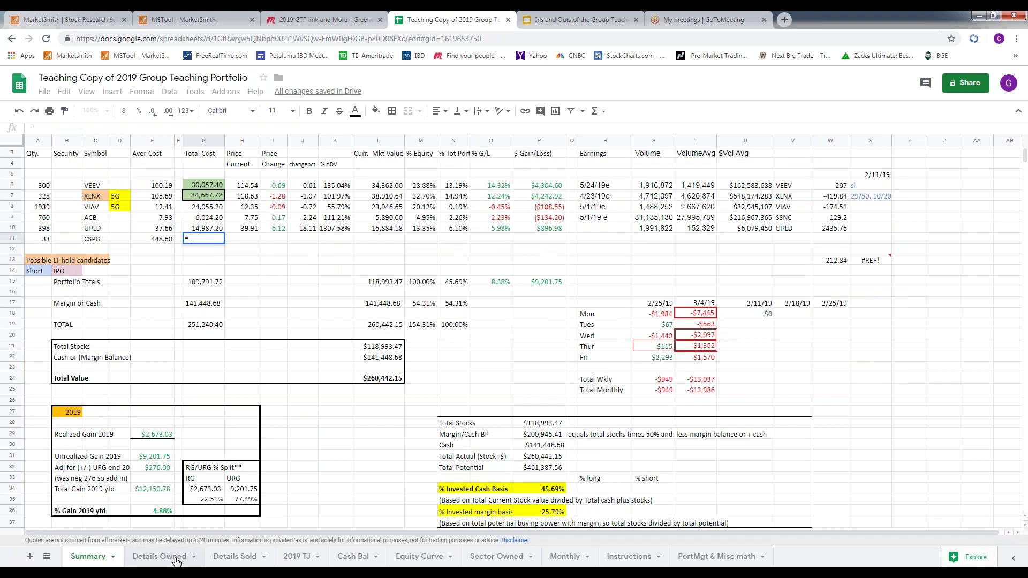
{"action": "left_click", "coordinate": [176, 560]}
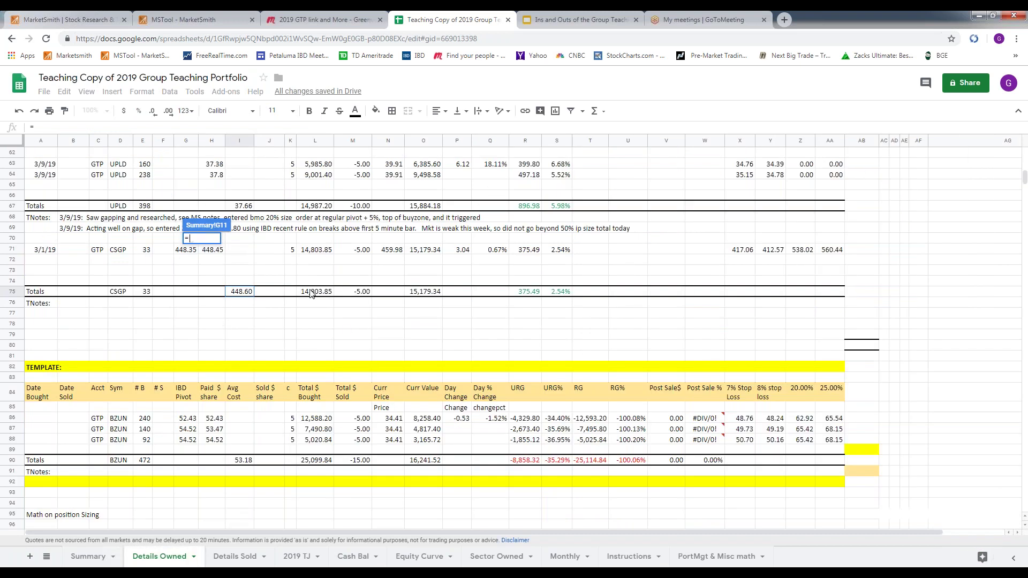
{"action": "left_click", "coordinate": [316, 294]}
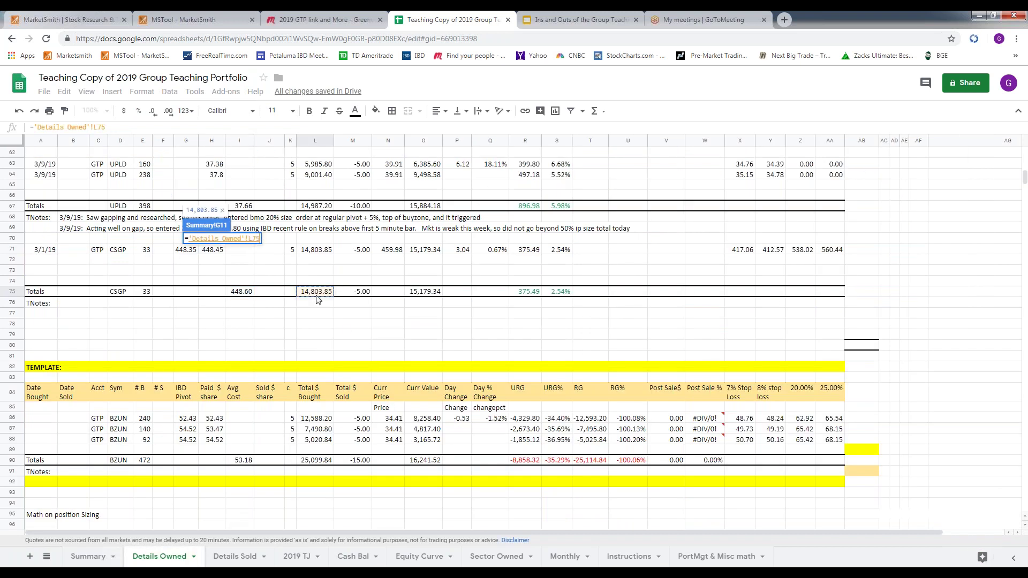
{"action": "key", "text": "Return"}
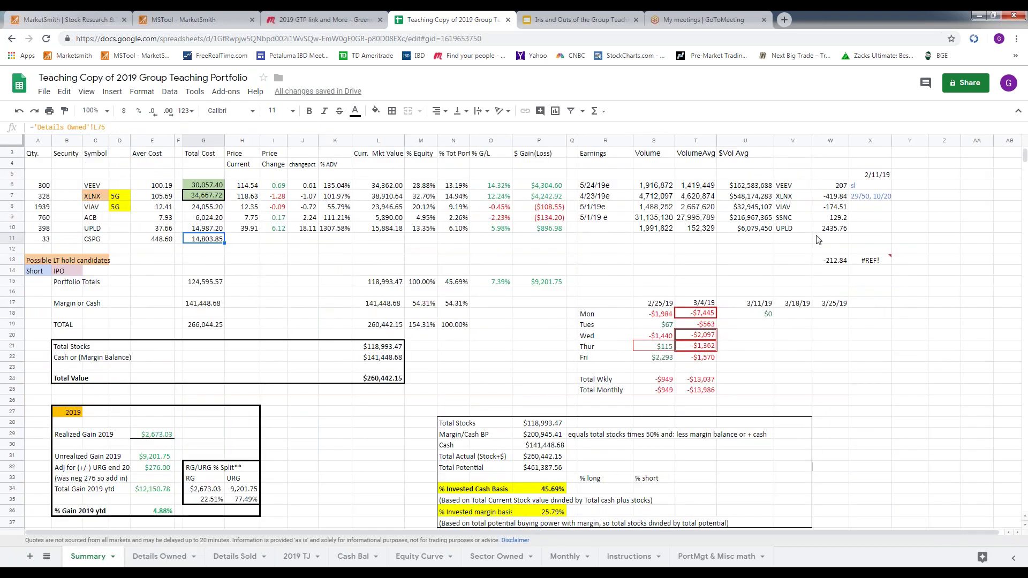
Fill the UPLD row's cells H10:W10 down into row 11 for the new holding.
{"action": "left_click", "coordinate": [250, 232]}
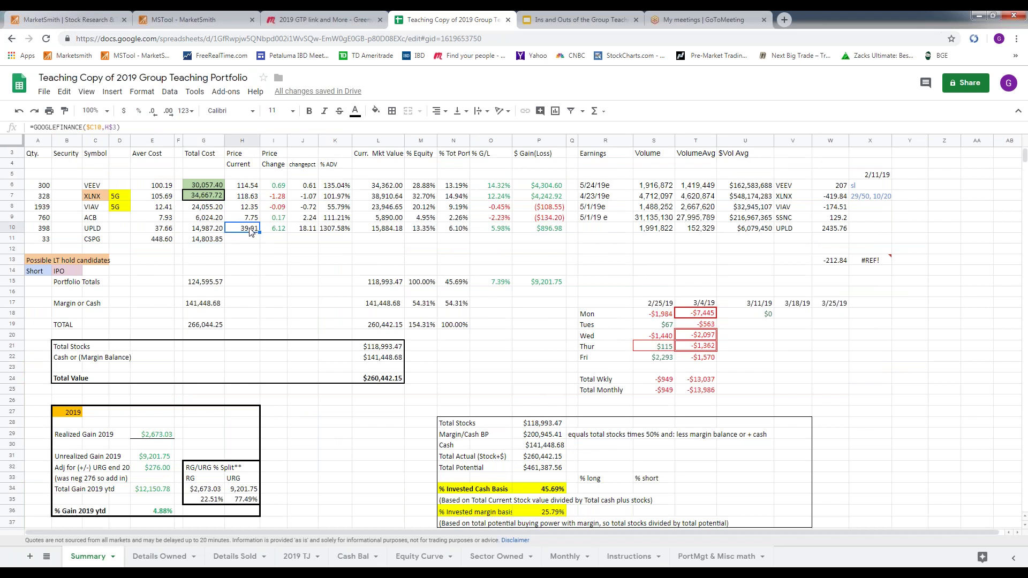
{"action": "left_click", "coordinate": [846, 232], "text": "shift"}
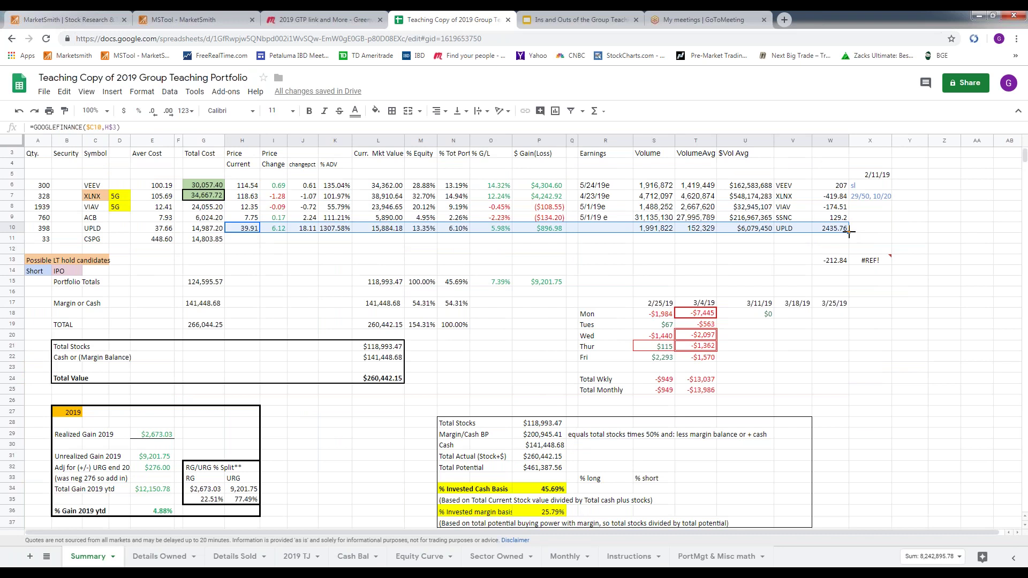
{"action": "left_click_drag", "start_coordinate": [849, 232], "coordinate": [851, 244]}
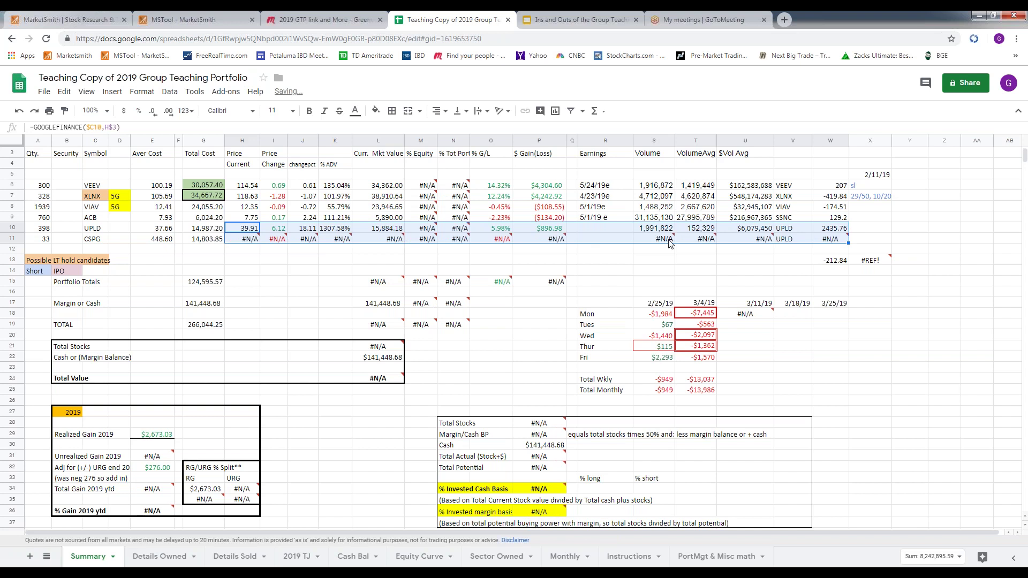
Correct the stock symbol in C11 to CSGP and set the ticker label in V11 to CSGP.
{"action": "mouse_move", "coordinate": [670, 243]}
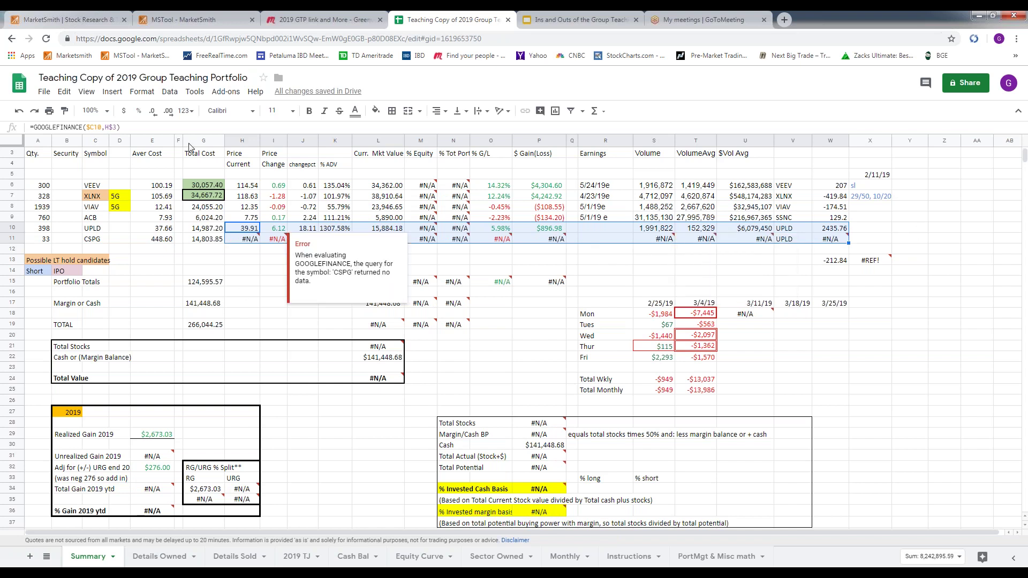
{"action": "left_click", "coordinate": [93, 240]}
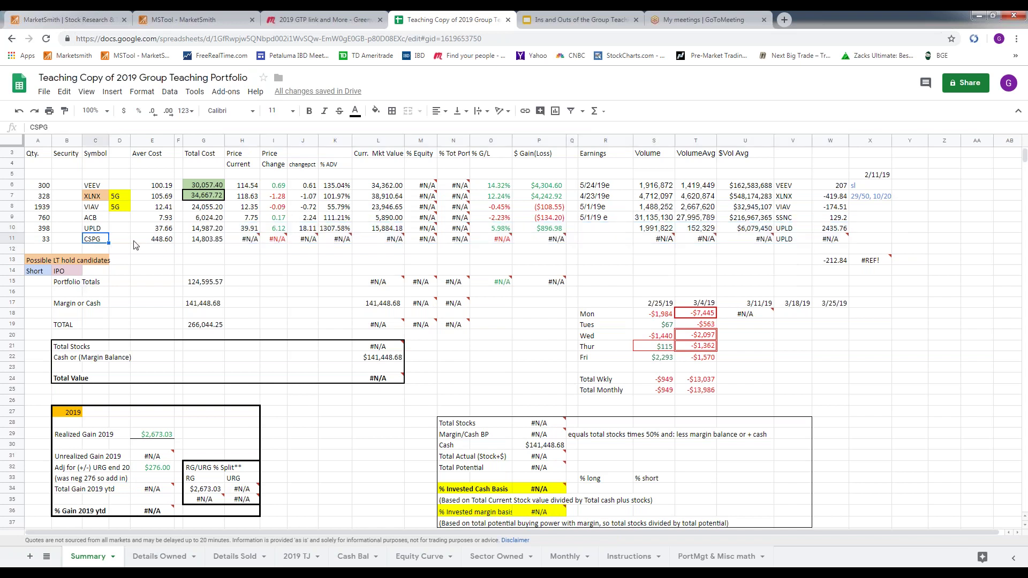
{"action": "type", "text": "CSGP"}
{"action": "key", "text": "Return"}
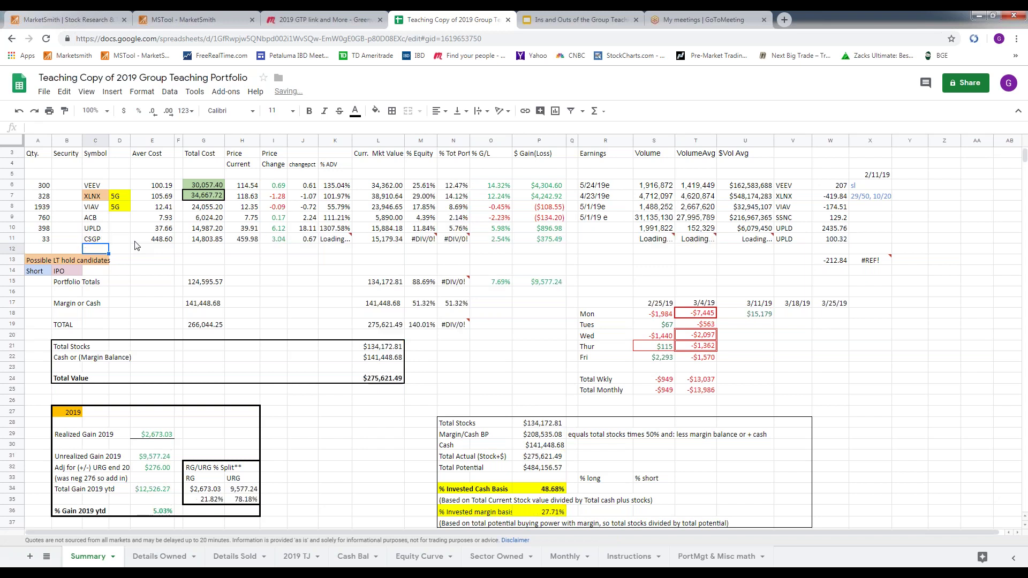
{"action": "left_click", "coordinate": [797, 242]}
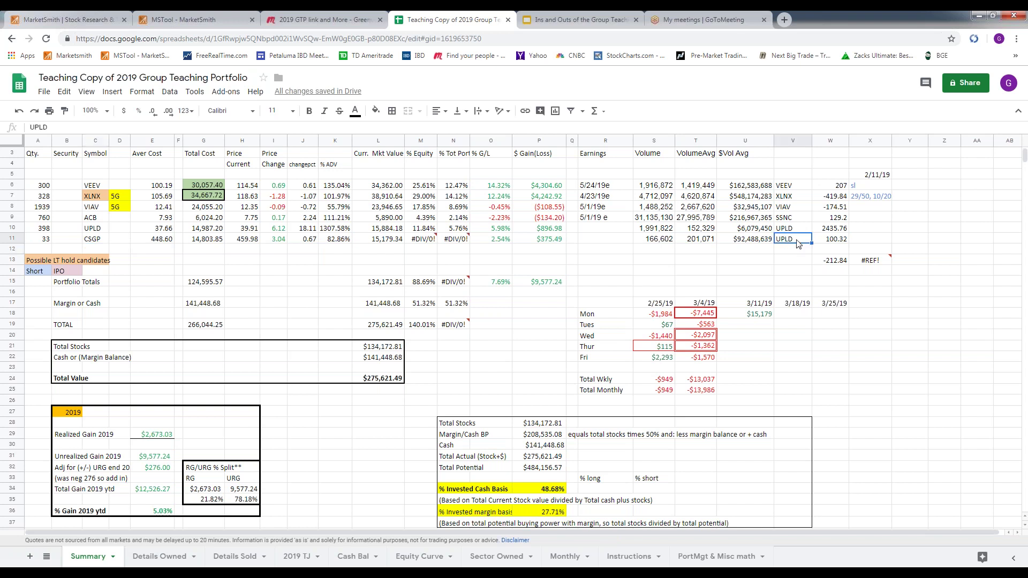
{"action": "type", "text": "C"}
{"action": "key", "text": "Return"}
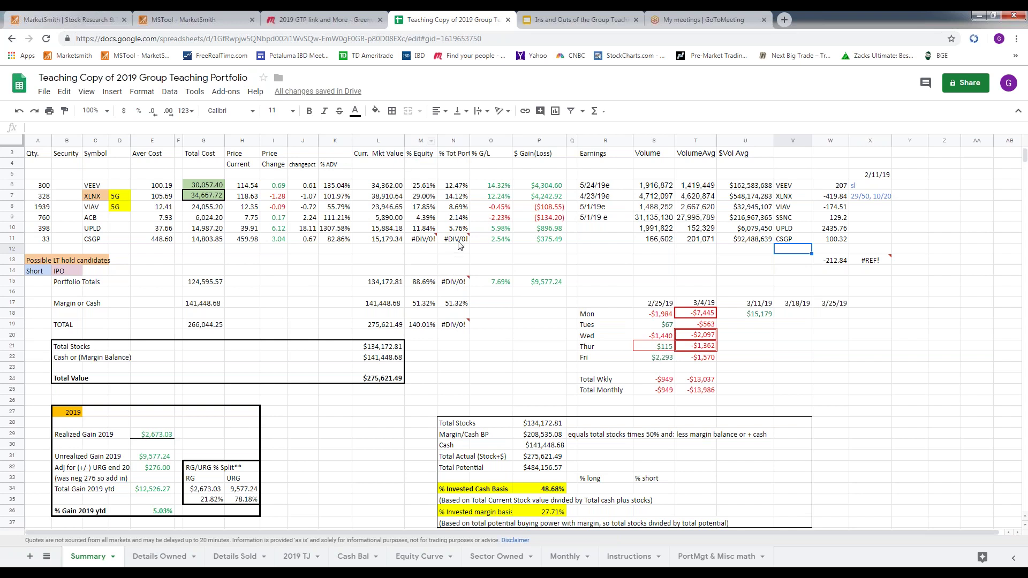
Replace the % Equity formula in M11 with =L11/L15, dividing market value by the portfolio total.
{"action": "mouse_move", "coordinate": [461, 244]}
{"action": "left_click", "coordinate": [427, 241]}
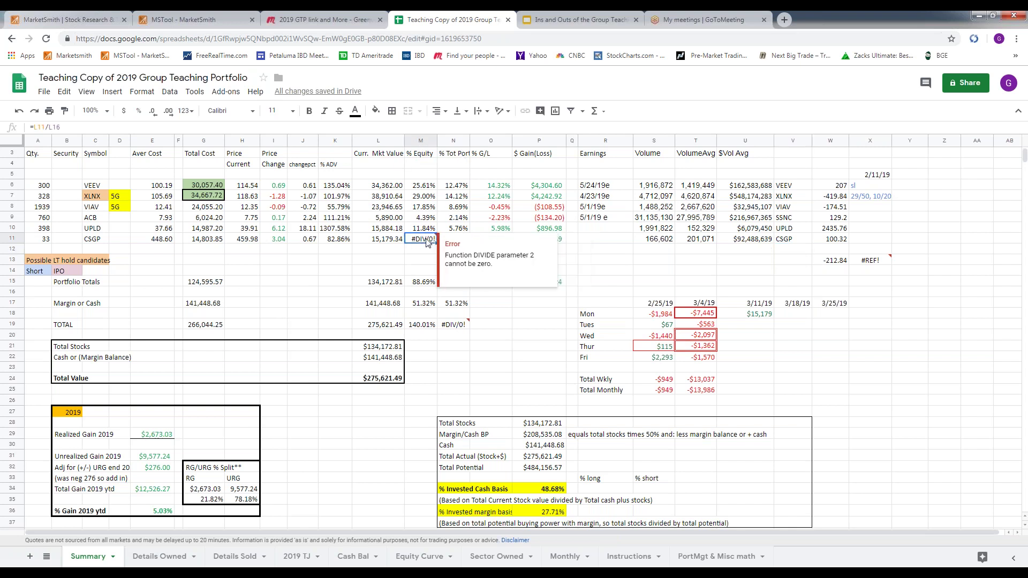
{"action": "type", "text": "="}
{"action": "left_click", "coordinate": [390, 240]}
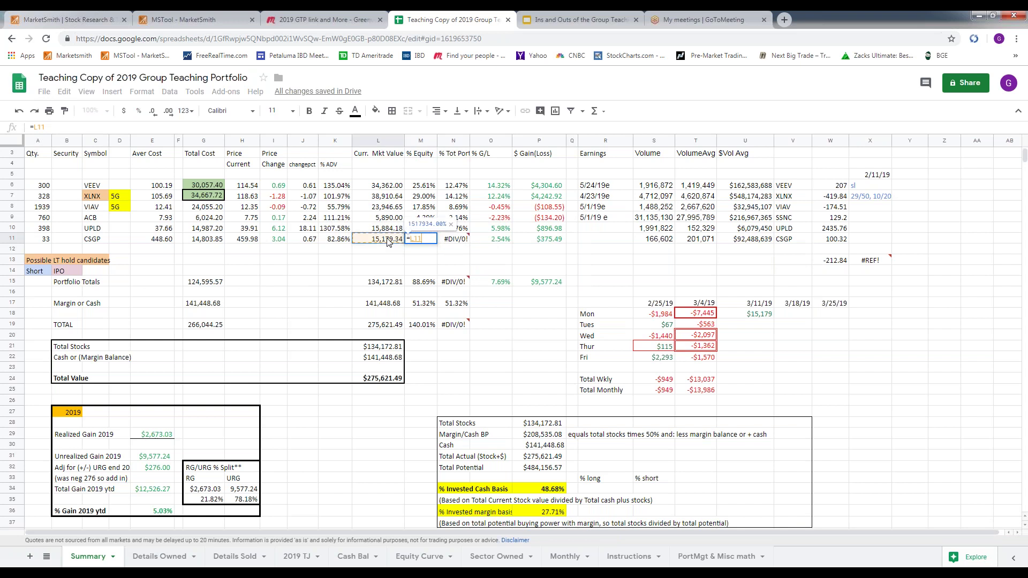
{"action": "type", "text": "/"}
{"action": "left_click", "coordinate": [386, 283]}
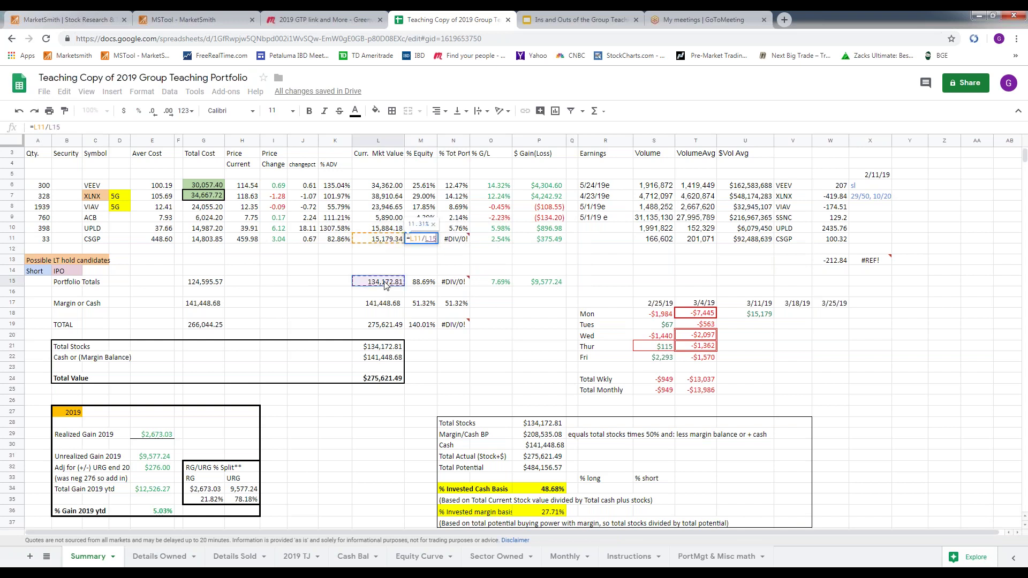
{"action": "key", "text": "Return"}
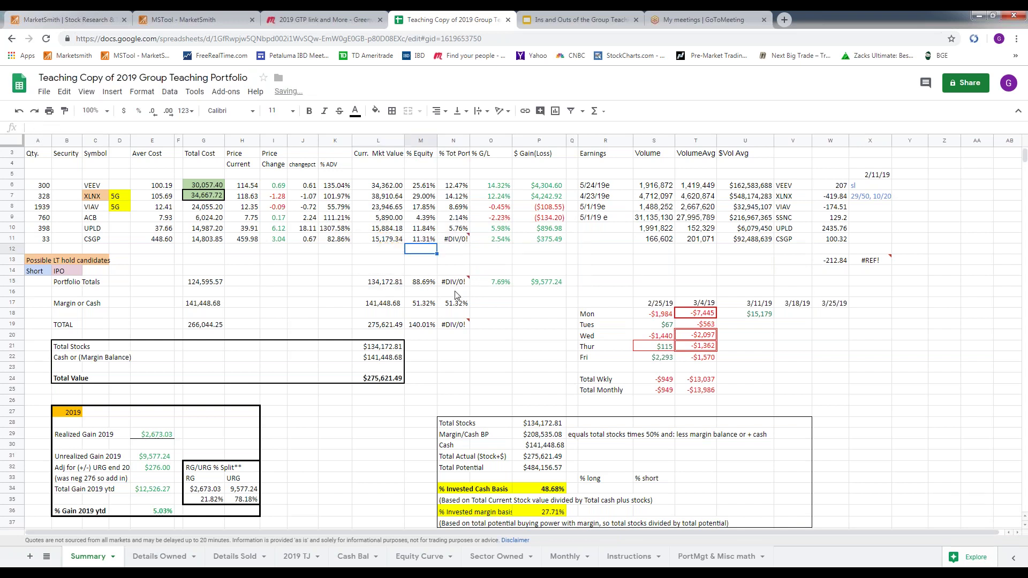
Replace the % Tot Port formula in N11 with L11 divided by the TOTAL market value in L19.
{"action": "left_click", "coordinate": [459, 242]}
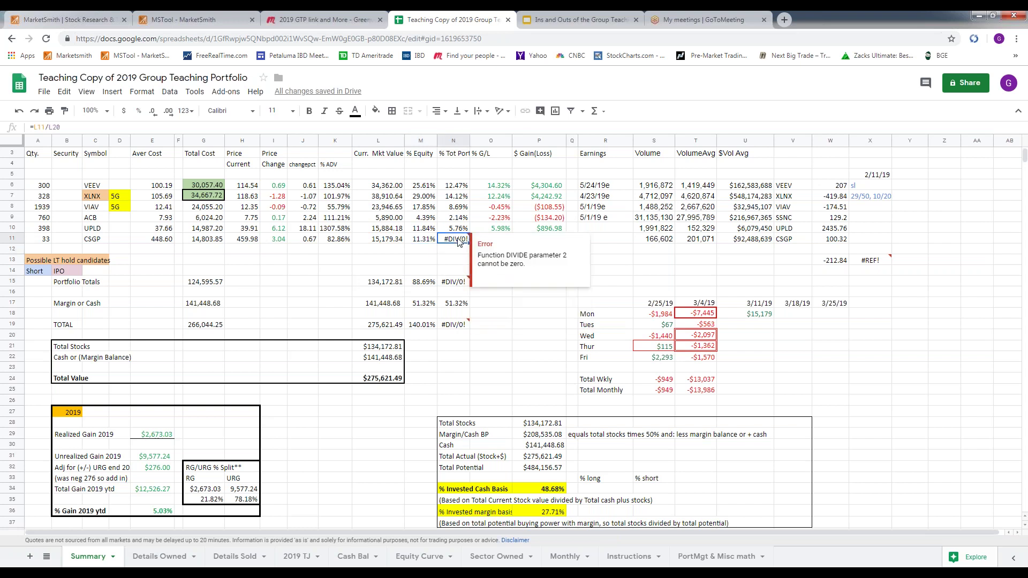
{"action": "type", "text": "="}
{"action": "left_click", "coordinate": [391, 239]}
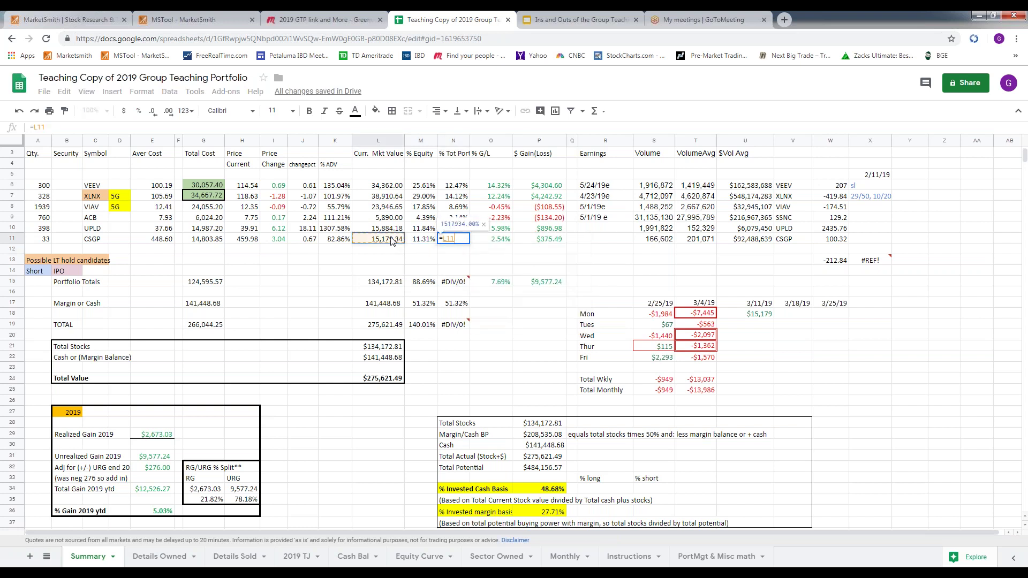
{"action": "type", "text": "/"}
{"action": "left_click", "coordinate": [388, 328]}
{"action": "key", "text": "Return"}
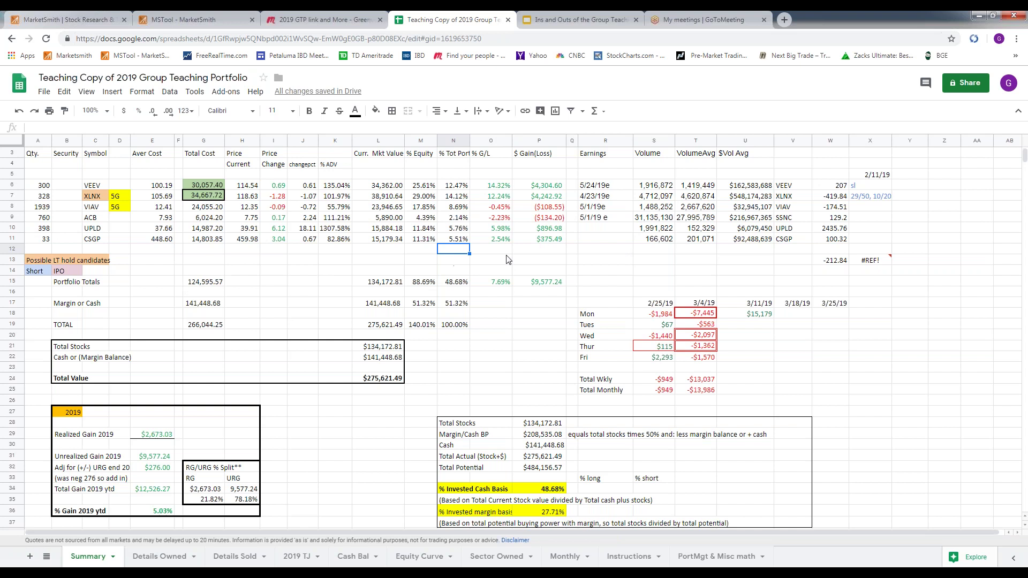
Re-enter the Portfolio Totals cost in G15 as =SUM(G6:G11).
{"action": "left_click", "coordinate": [208, 287]}
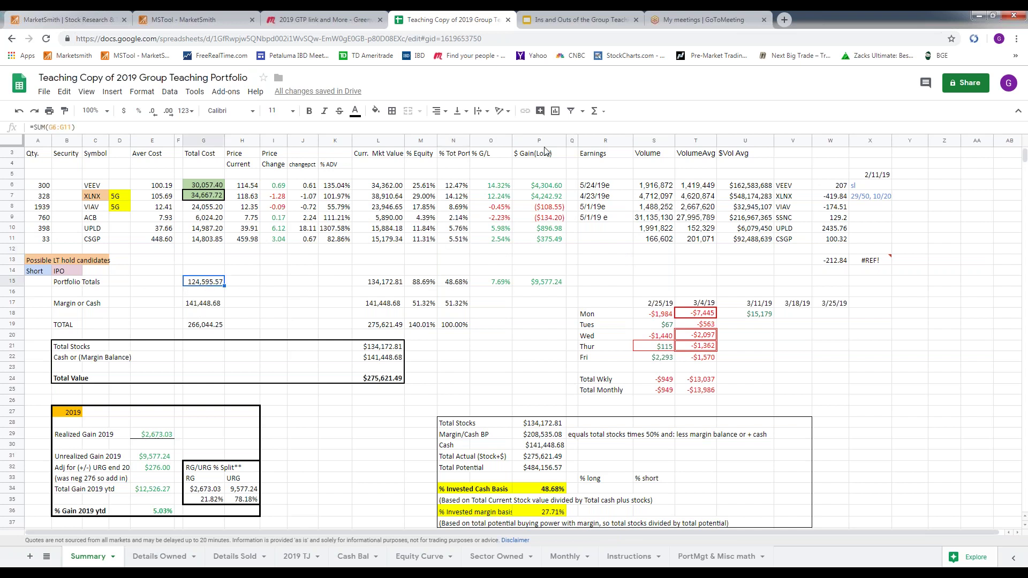
{"action": "left_click", "coordinate": [596, 113]}
{"action": "left_click", "coordinate": [601, 127]}
{"action": "left_click_drag", "start_coordinate": [205, 240], "coordinate": [206, 188]}
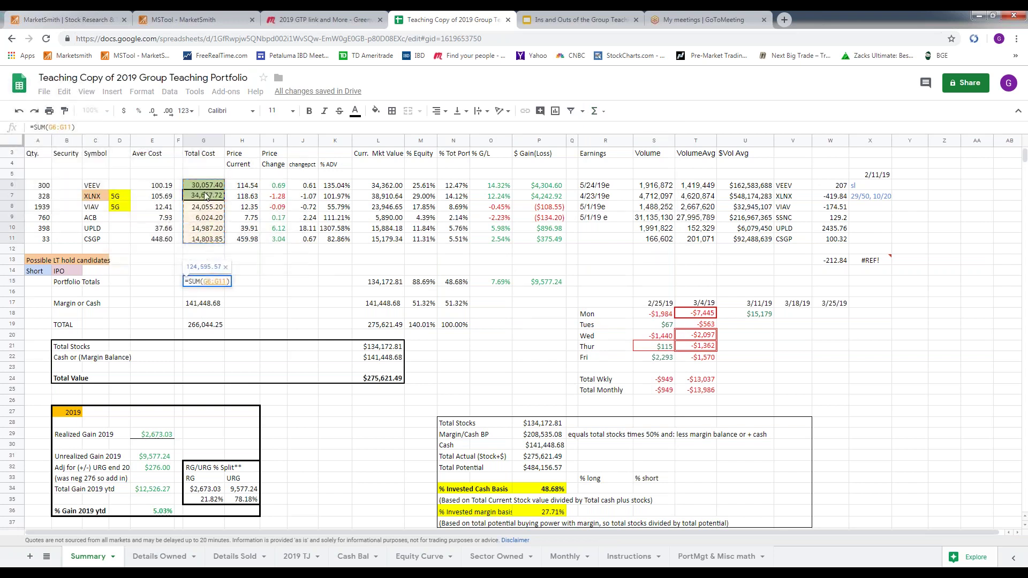
{"action": "key", "text": "Return"}
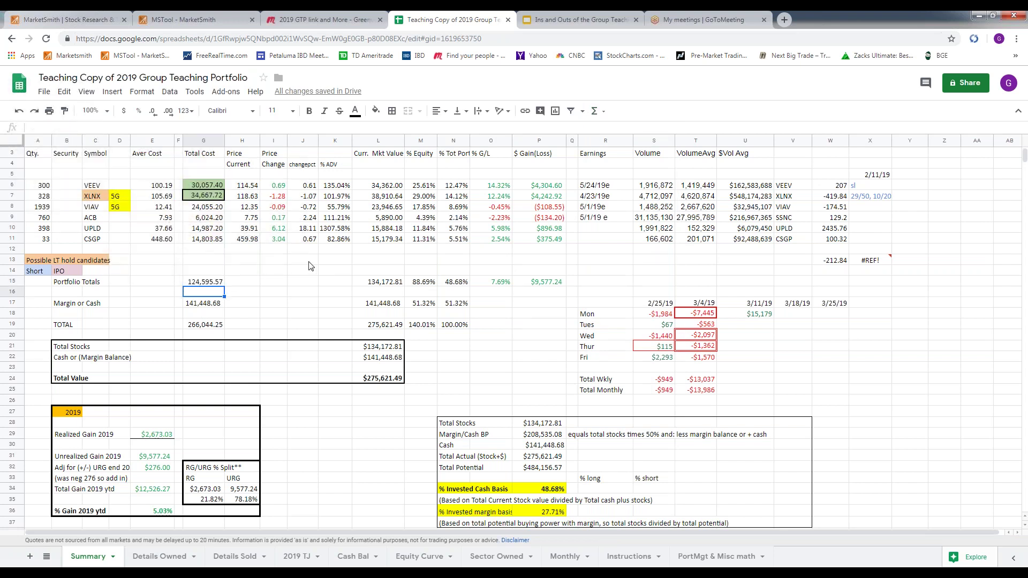
Re-enter the Portfolio Totals market value in L15 as the sum of L6:L11.
{"action": "left_click", "coordinate": [382, 282]}
{"action": "left_click", "coordinate": [595, 111]}
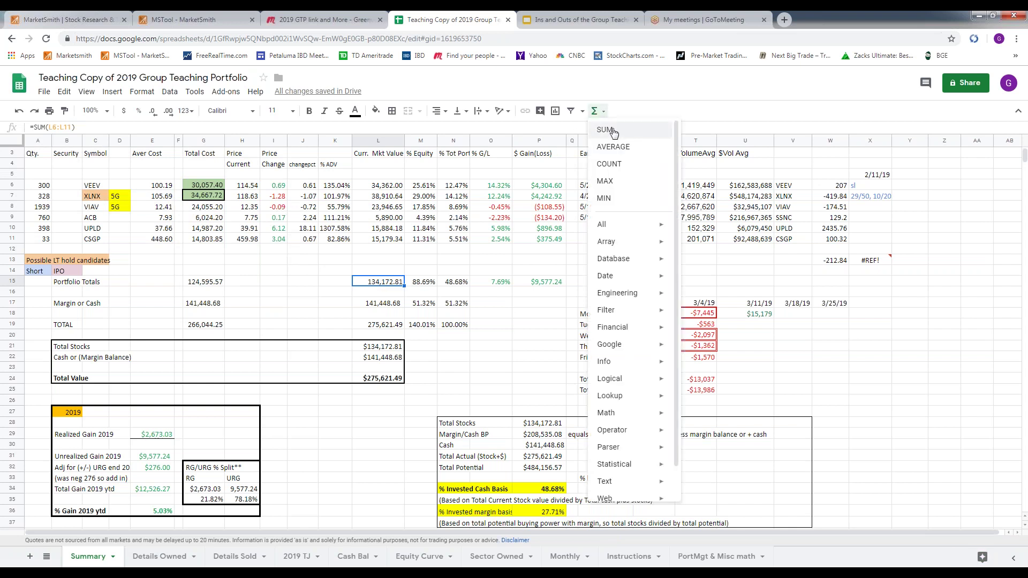
{"action": "left_click", "coordinate": [605, 129]}
{"action": "left_click_drag", "start_coordinate": [386, 239], "coordinate": [387, 185]}
{"action": "key", "text": "Return"}
Change the Portfolio Totals % Equity formula in M15 to sum M6:M11.
{"action": "left_click", "coordinate": [423, 283]}
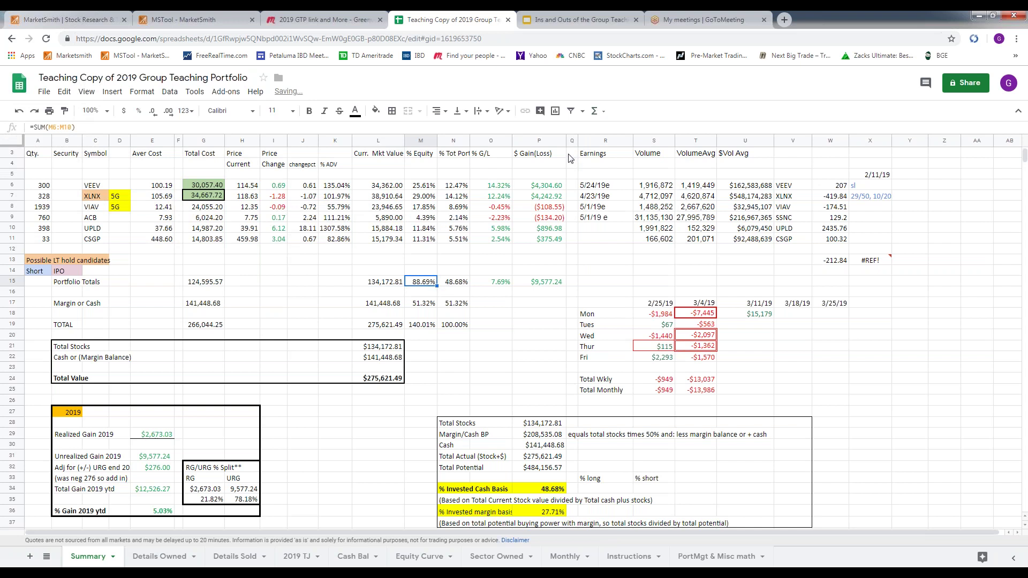
{"action": "left_click", "coordinate": [595, 111]}
{"action": "left_click", "coordinate": [603, 131]}
{"action": "left_click_drag", "start_coordinate": [421, 238], "coordinate": [421, 185]}
{"action": "key", "text": "Return"}
Set the Portfolio Totals % Tot Port formula in N15 to =SUM(N6:N12).
{"action": "left_click", "coordinate": [457, 283]}
{"action": "left_click", "coordinate": [595, 111]}
{"action": "left_click", "coordinate": [603, 131]}
{"action": "left_click_drag", "start_coordinate": [458, 248], "coordinate": [456, 185]}
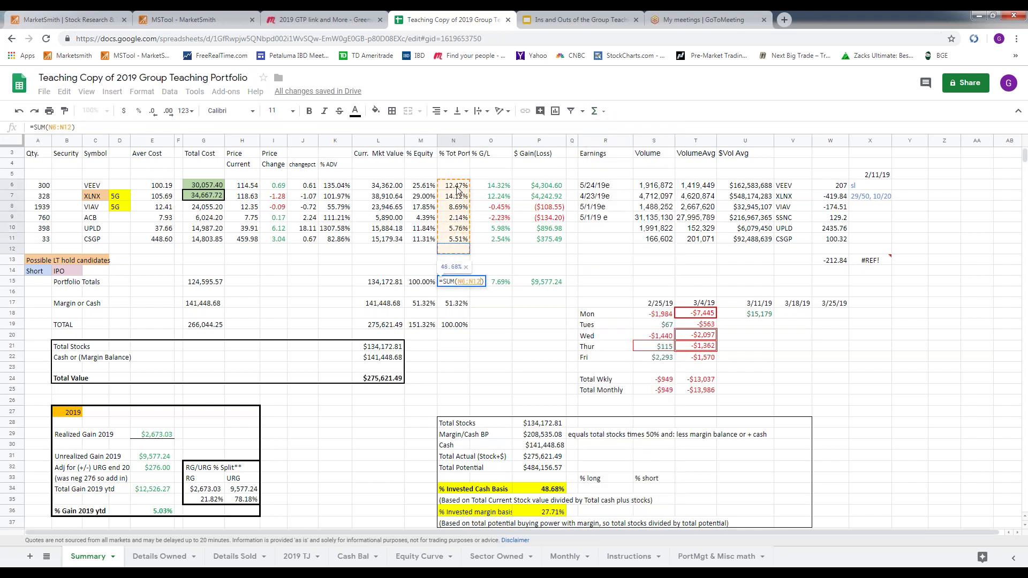
{"action": "key", "text": "Return"}
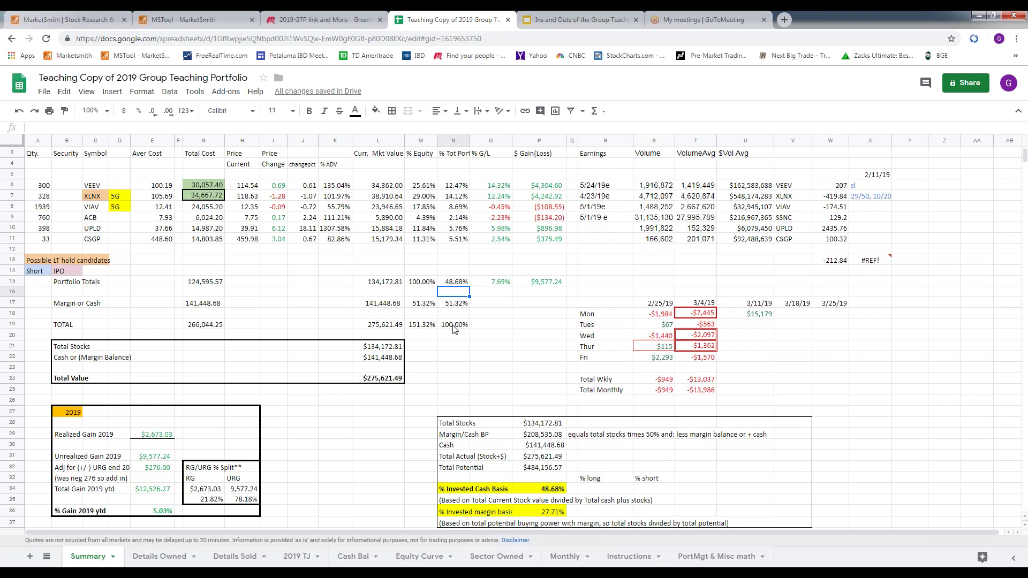
Re-enter the Portfolio Totals $ Gain(Loss) in P15 as a SUM of the position gains above it, starting at P6.
{"action": "left_click", "coordinate": [549, 284]}
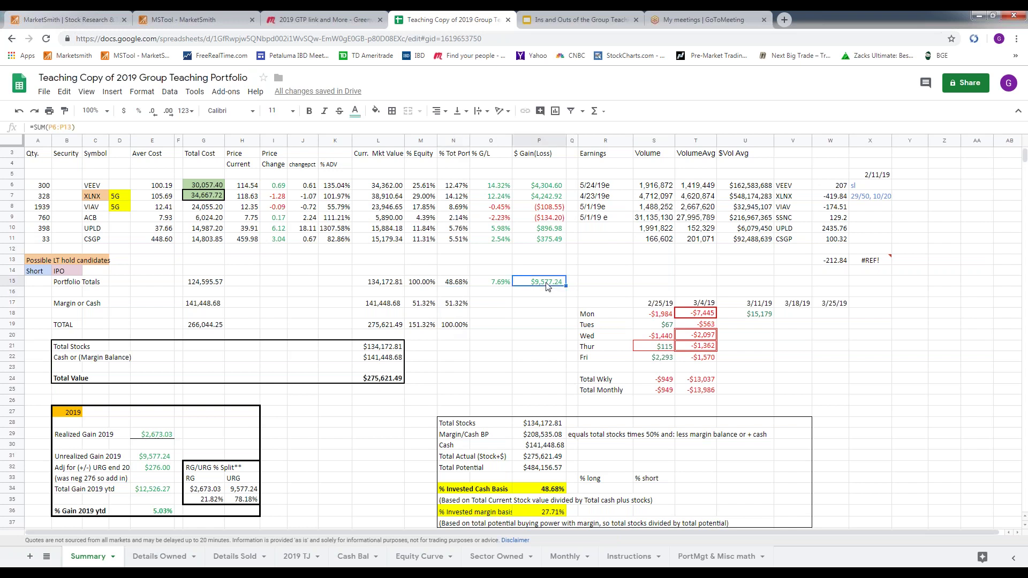
{"action": "left_click", "coordinate": [595, 111]}
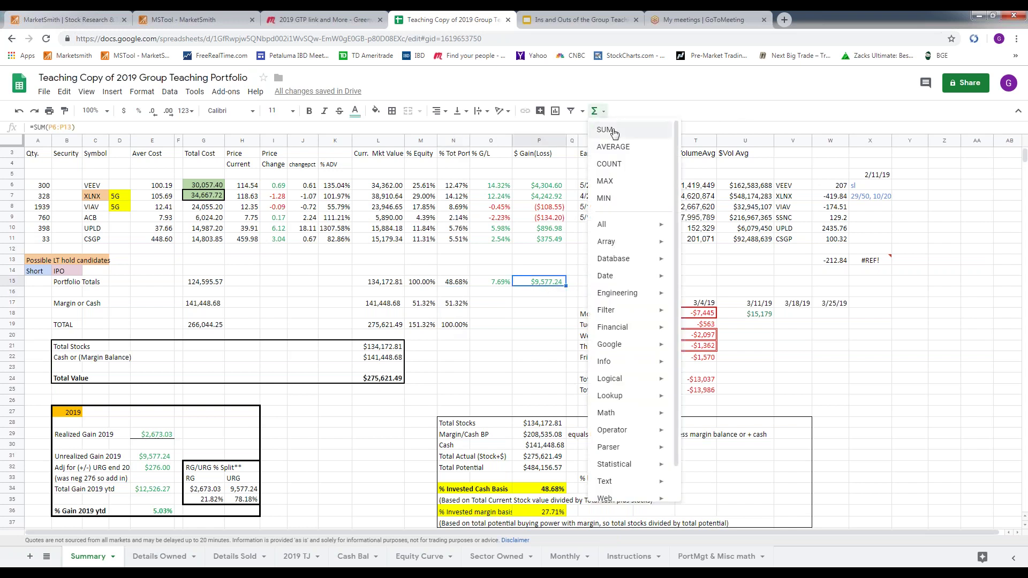
{"action": "left_click", "coordinate": [605, 127]}
{"action": "left_click_drag", "start_coordinate": [544, 251], "coordinate": [540, 187]}
{"action": "key", "text": "Return"}
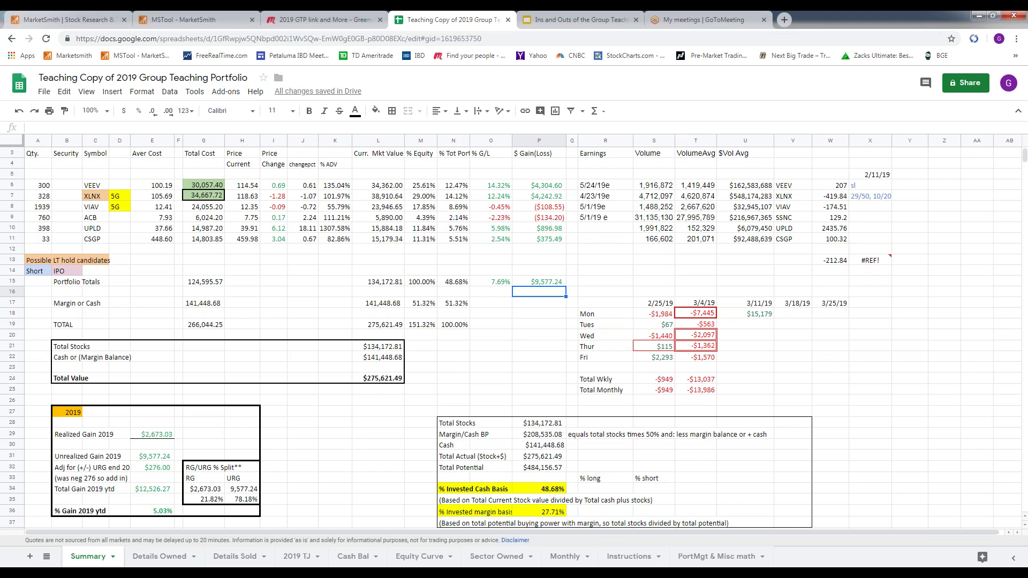
On the Details Owned sheet, date row 72 as 3/2/19 and fill the CSGP purchase values and formulas from C71:AA71 down into it.
{"action": "left_click", "coordinate": [159, 557]}
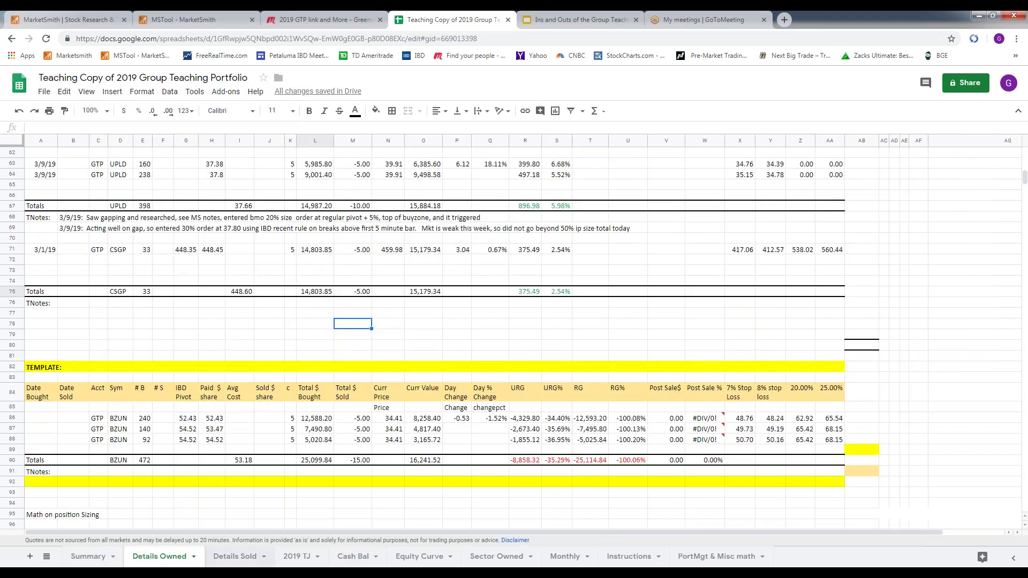
{"action": "left_click", "coordinate": [43, 261]}
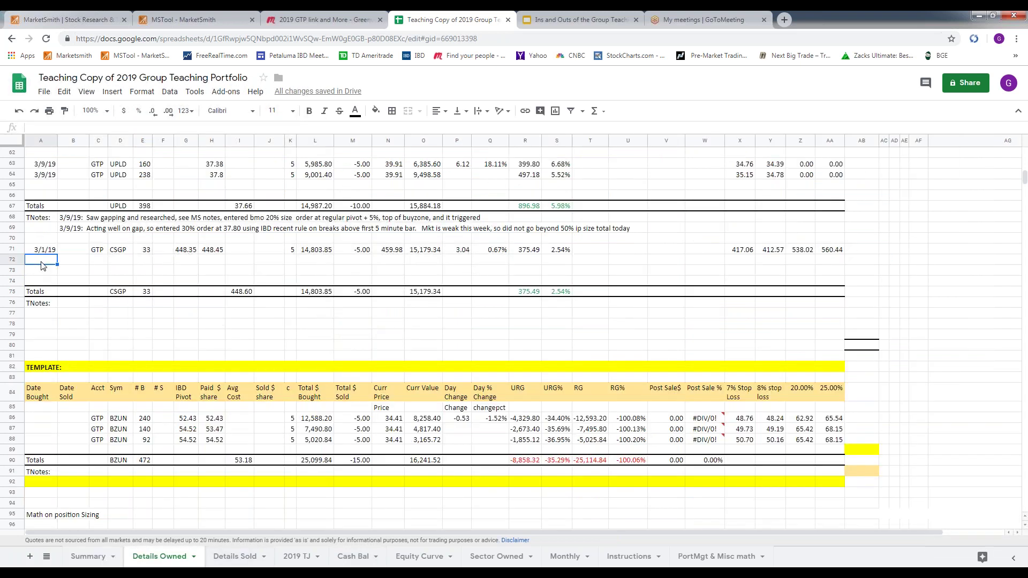
{"action": "type", "text": "3/2/19"}
{"action": "left_click", "coordinate": [98, 256]}
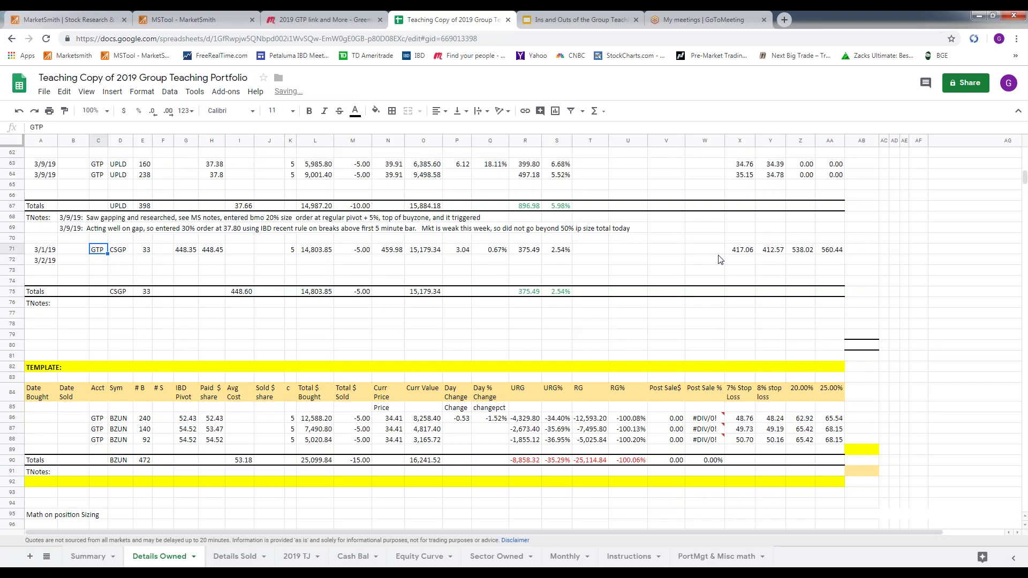
{"action": "left_click", "coordinate": [827, 252], "text": "shift"}
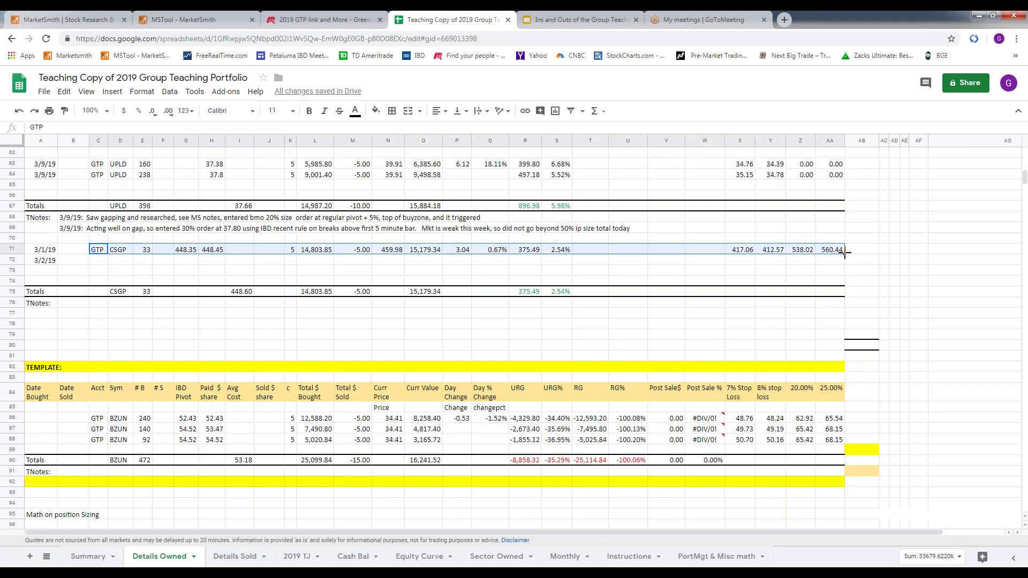
{"action": "left_click_drag", "start_coordinate": [845, 256], "coordinate": [845, 263]}
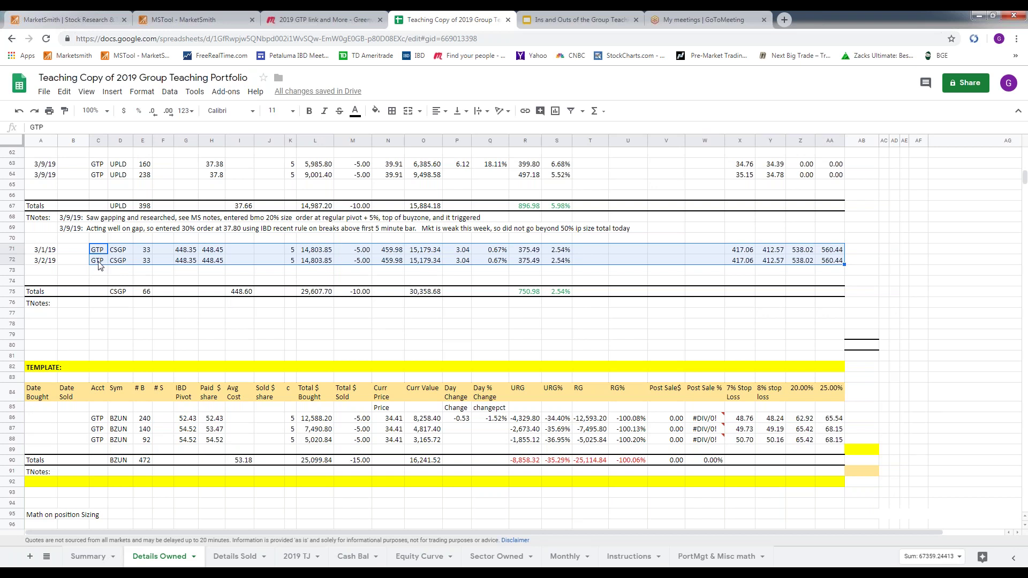
Set the second CSGP purchase to 20 shares at a paid price of 457.31, and check the CSGP line on the Summary sheet.
{"action": "left_click", "coordinate": [148, 265]}
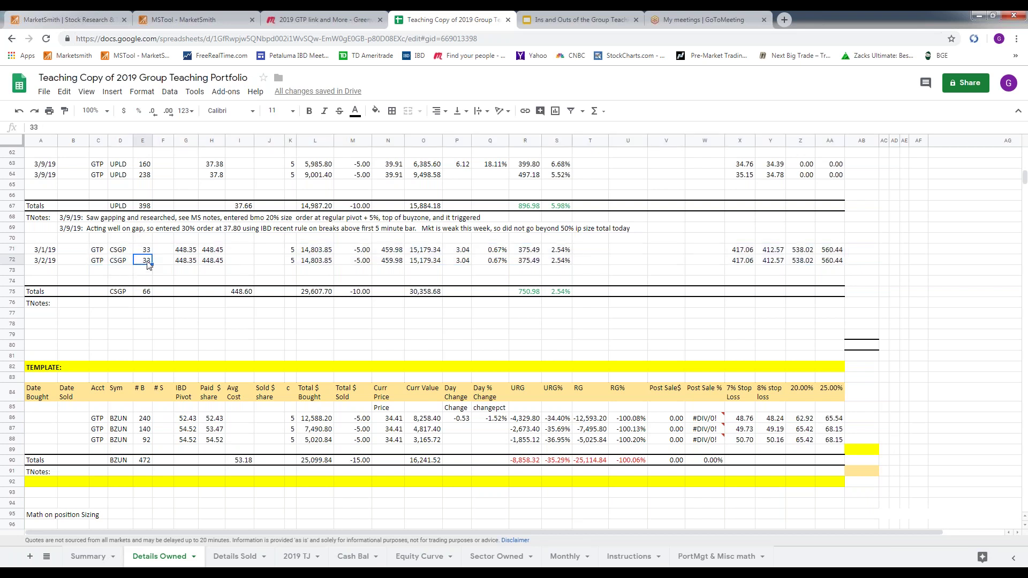
{"action": "type", "text": "20"}
{"action": "left_click", "coordinate": [216, 262]}
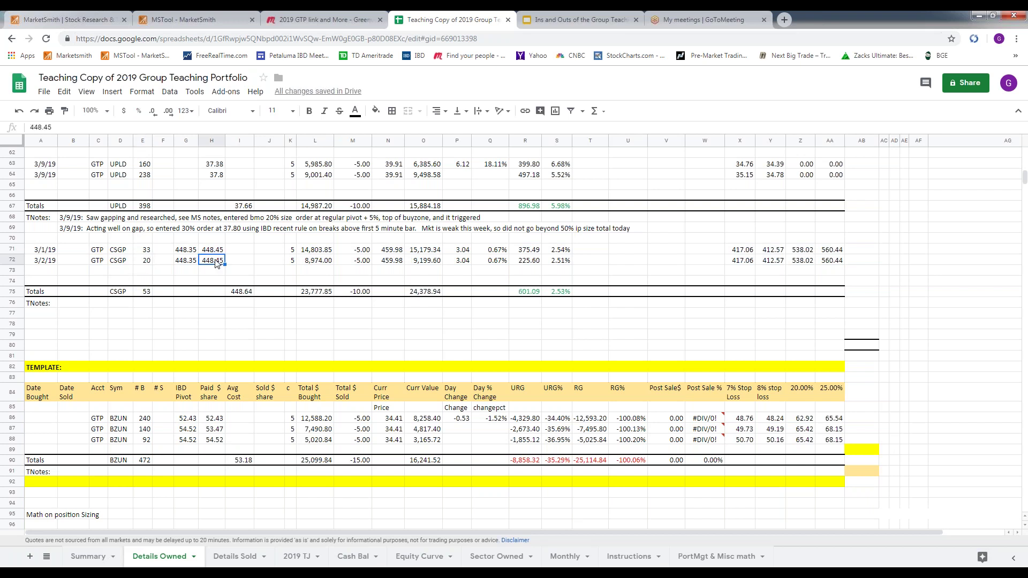
{"action": "type", "text": "457.31"}
{"action": "key", "text": "Return"}
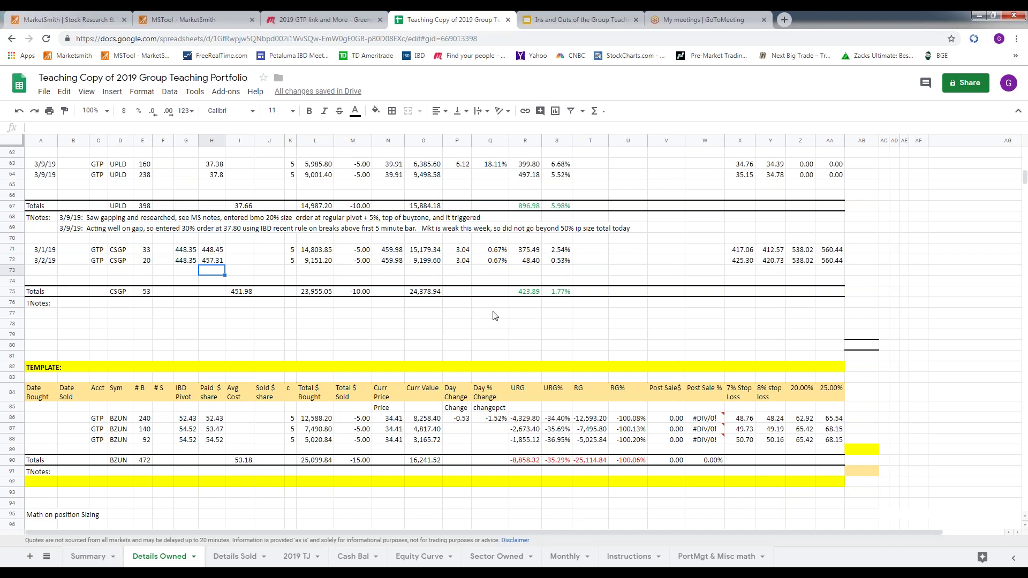
{"action": "left_click", "coordinate": [50, 273]}
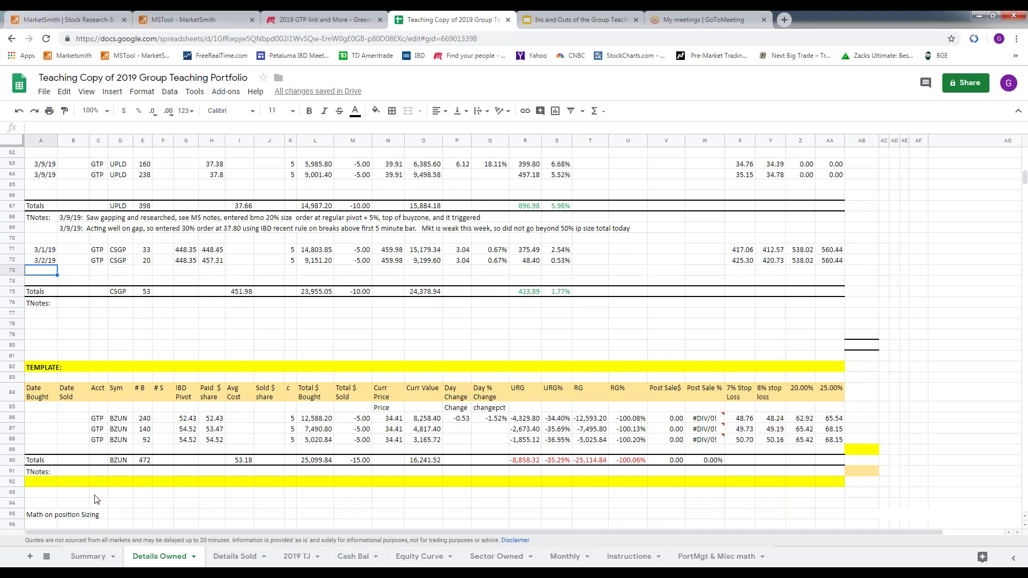
{"action": "left_click", "coordinate": [85, 559]}
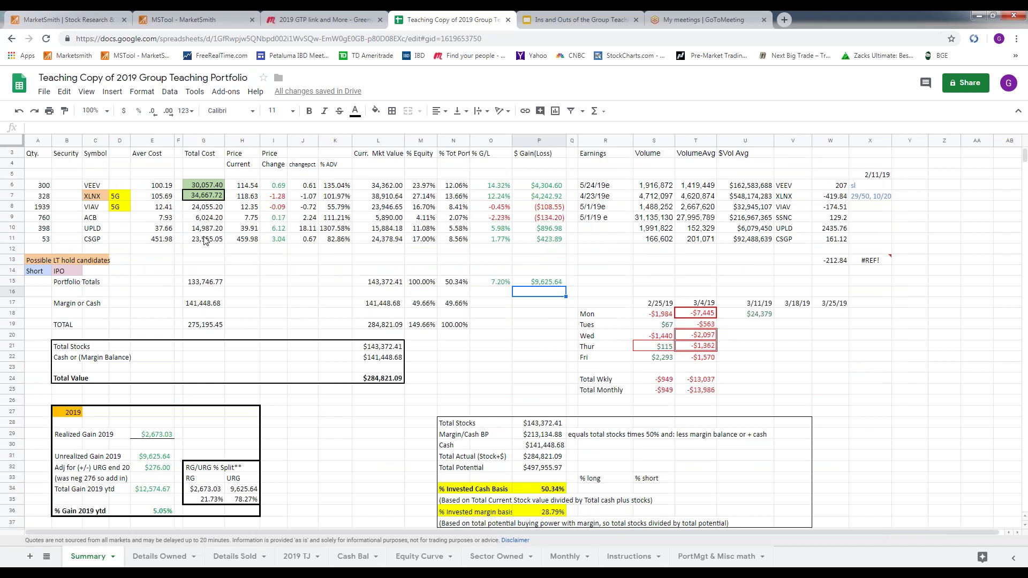
{"action": "left_click", "coordinate": [160, 558]}
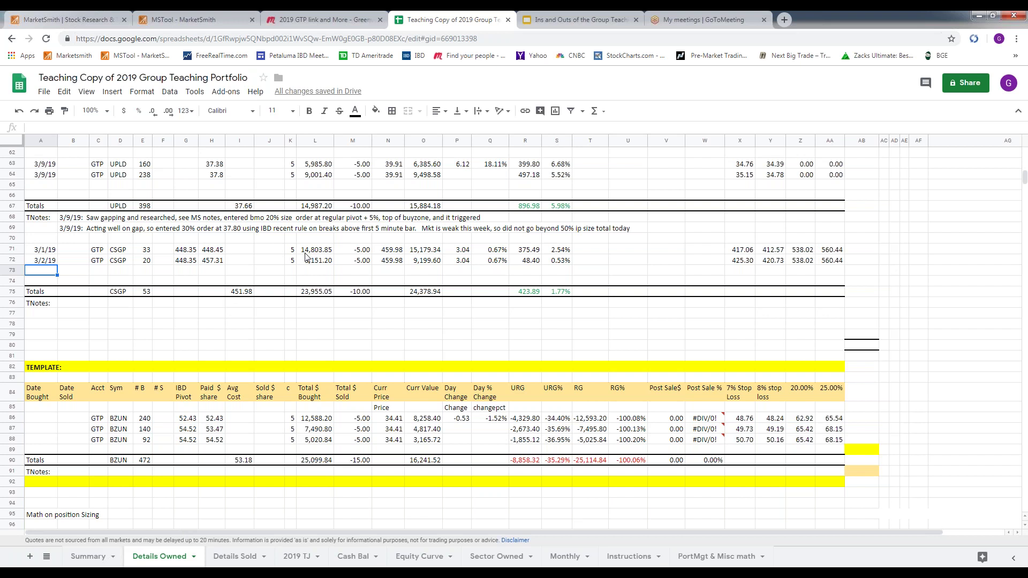
On the Cash Bal sheet, insert four blank rows below row 75, above the Total line.
{"action": "left_click", "coordinate": [354, 557]}
{"action": "scroll", "coordinate": [480, 420], "scroll_direction": "down", "scroll_amount": 10}
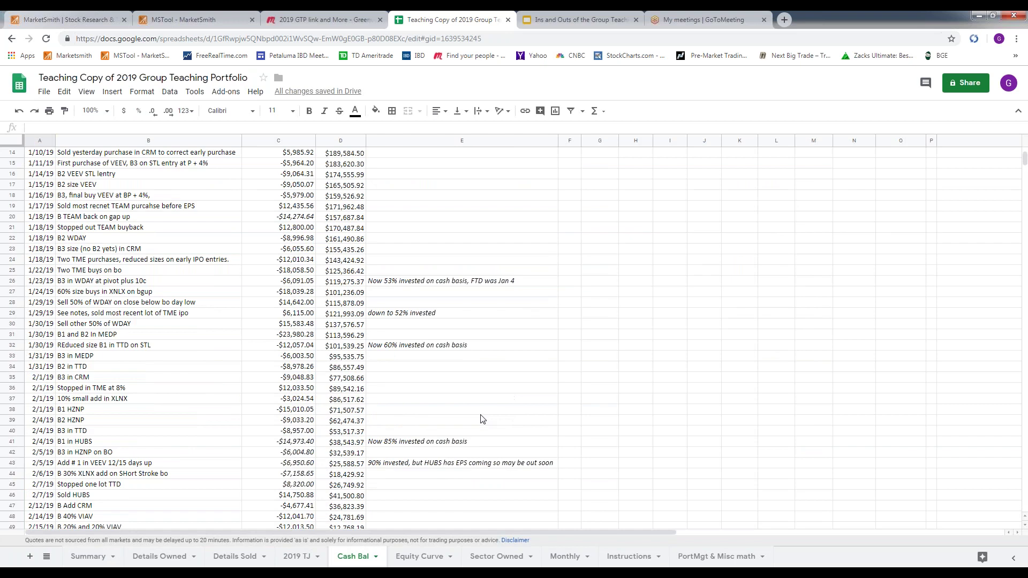
{"action": "scroll", "coordinate": [477, 429], "scroll_direction": "down", "scroll_amount": 3}
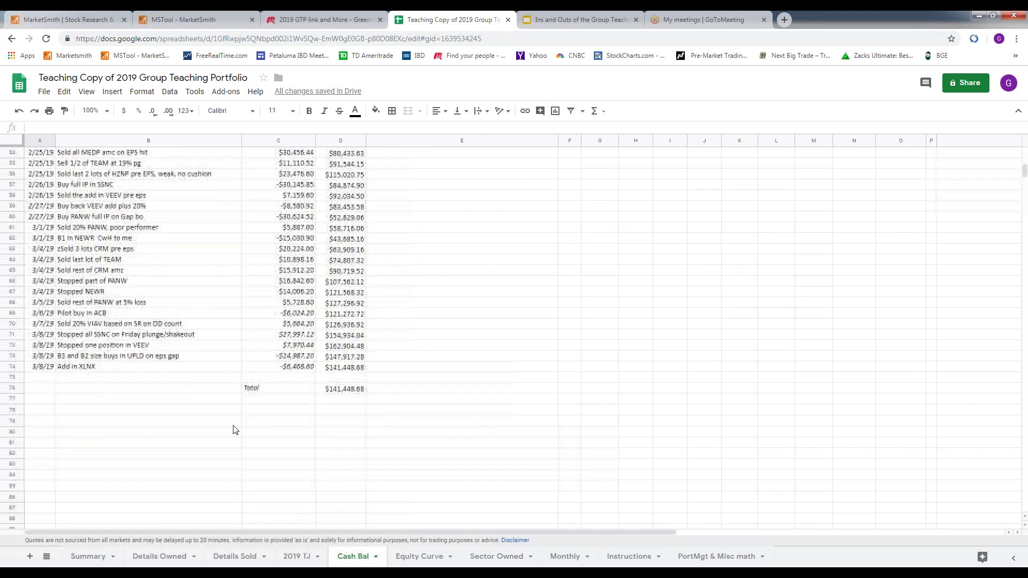
{"action": "left_click", "coordinate": [39, 379]}
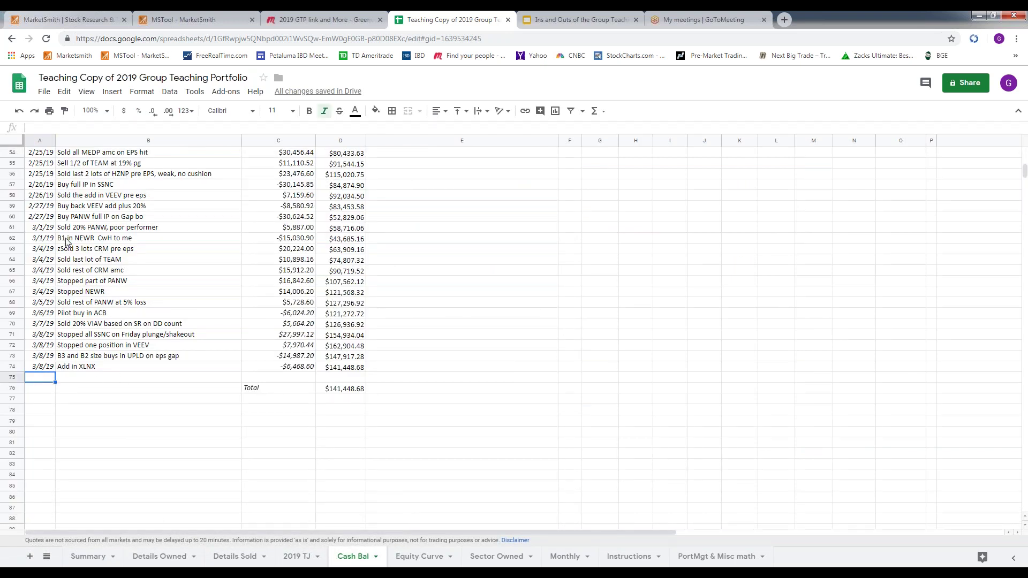
{"action": "left_click", "coordinate": [110, 92]}
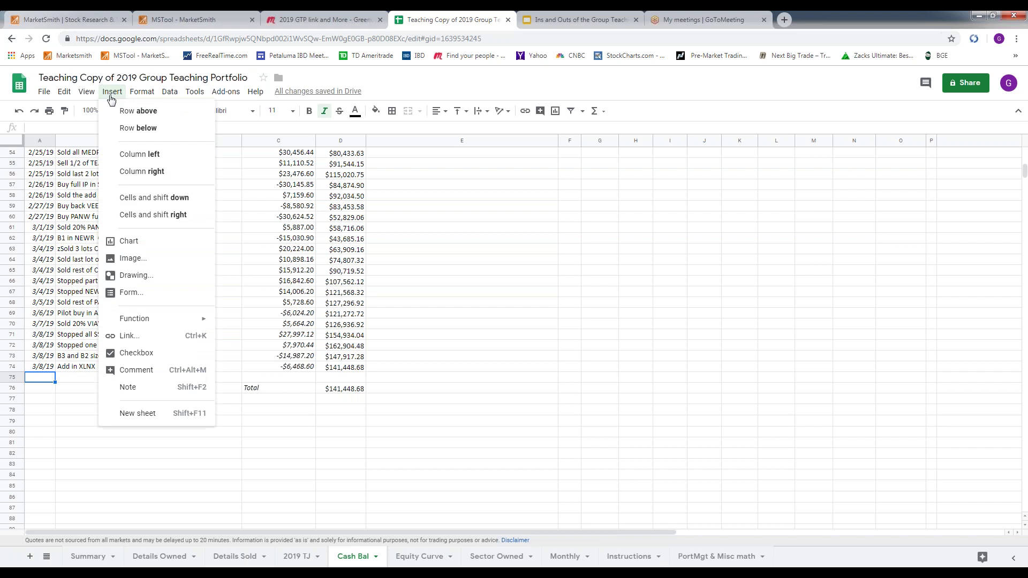
{"action": "left_click", "coordinate": [144, 128]}
{"action": "key", "text": "ctrl+y"}
{"action": "key", "text": "ctrl+y"}
{"action": "key", "text": "ctrl+y"}
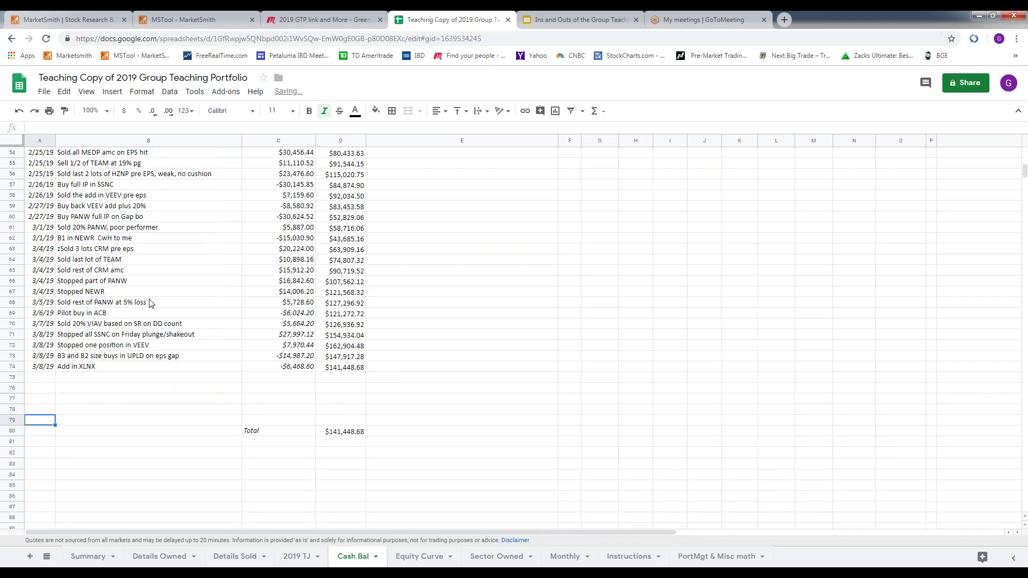
Add two cash ledger entries in rows 75 and 76: 3/1/19 "B1 in CSGP" and 3/2/19 "B2 in CSGP".
{"action": "left_click", "coordinate": [45, 379]}
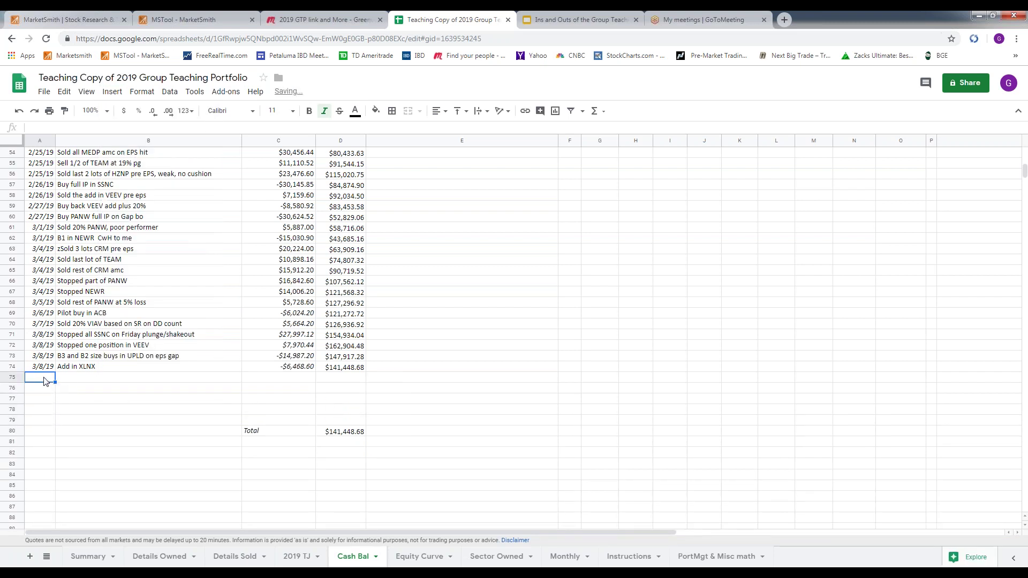
{"action": "type", "text": "3/1/19"}
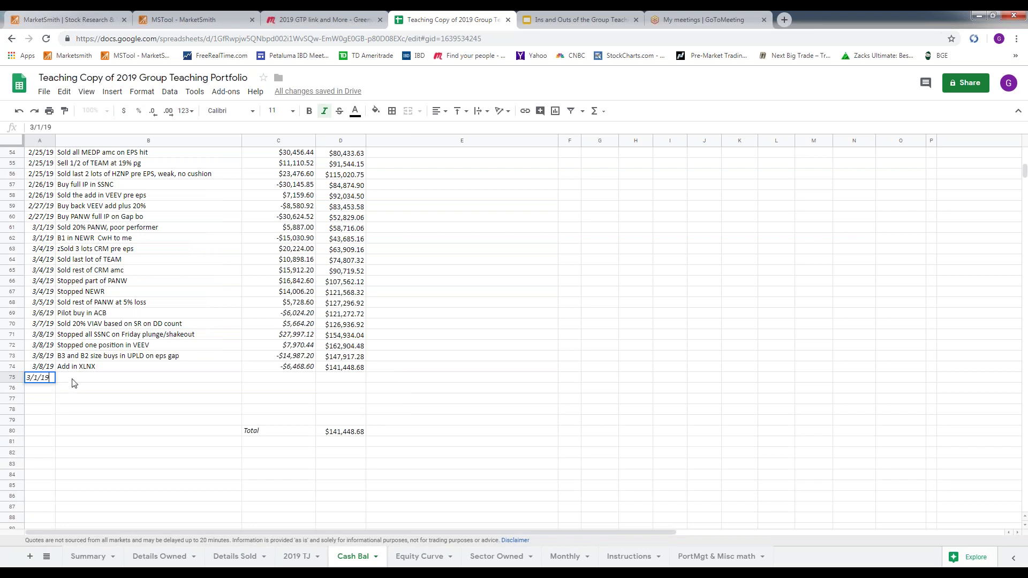
{"action": "key", "text": "Tab"}
{"action": "type", "text": "B"}
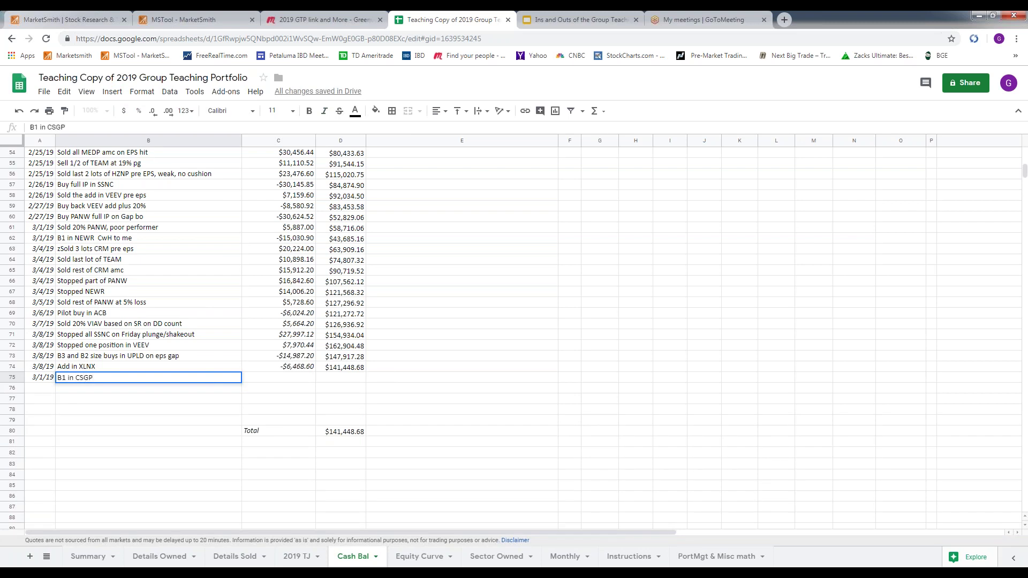
{"action": "left_click", "coordinate": [45, 389]}
{"action": "type", "text": "3/2/19"}
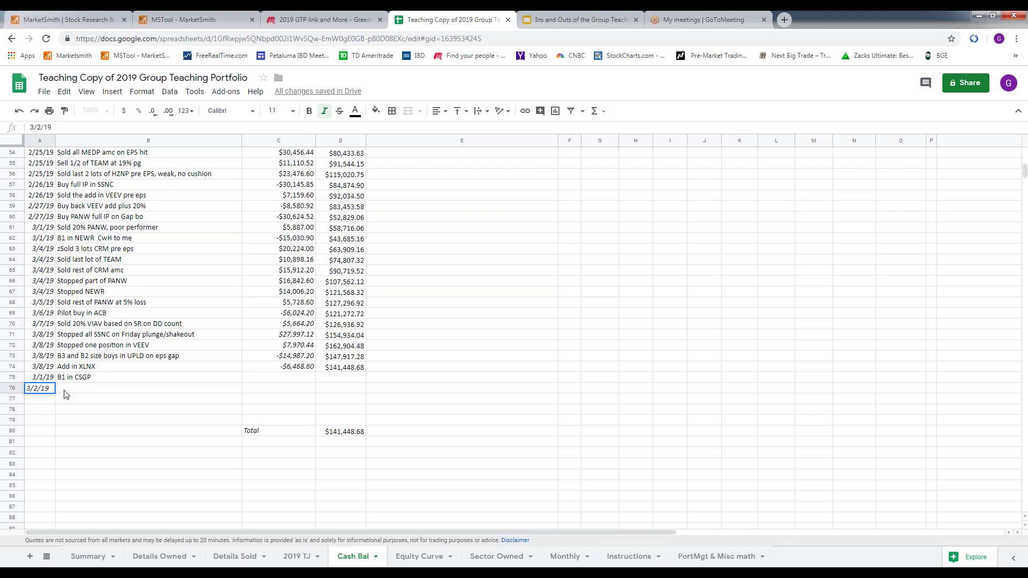
{"action": "left_click", "coordinate": [64, 389]}
{"action": "type", "text": "B2 in CSGP"}
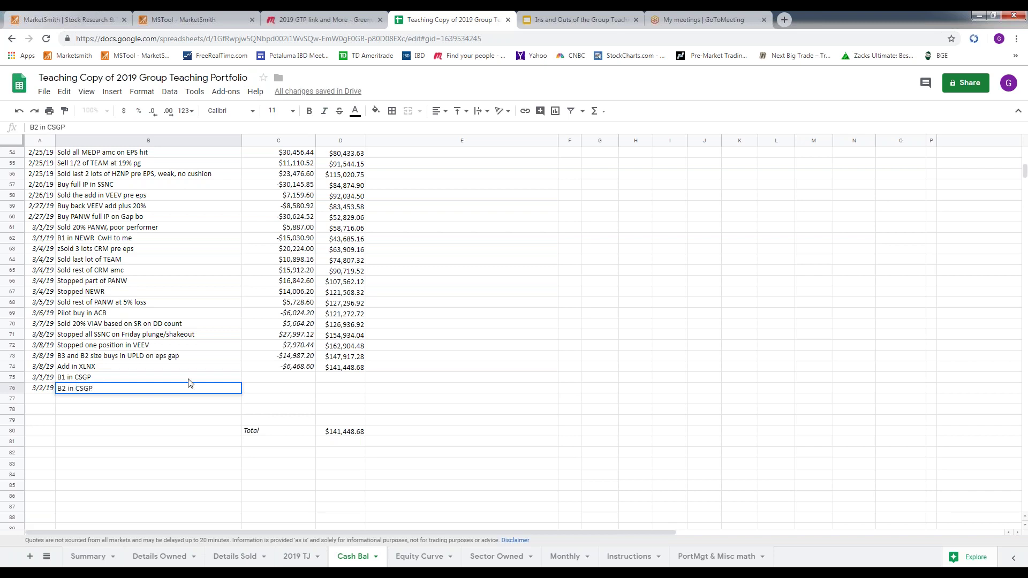
Look up the first CSGP purchase total on Details Owned and enter -10803.85 as the B1 in CSGP amount in C75 of Cash Bal.
{"action": "left_click", "coordinate": [309, 379]}
{"action": "left_click", "coordinate": [178, 559]}
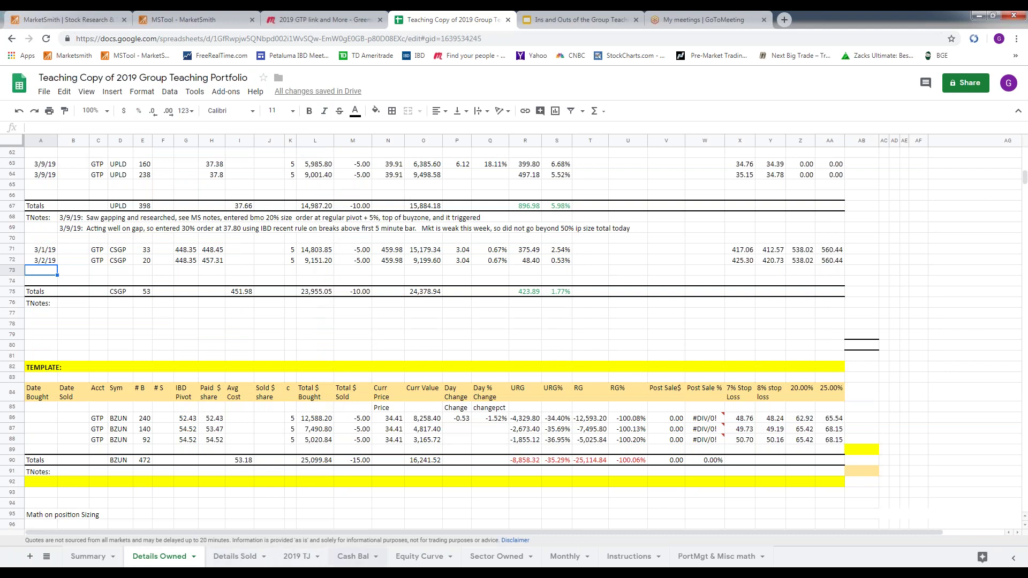
{"action": "left_click", "coordinate": [353, 556]}
{"action": "type", "text": "-10803.85"}
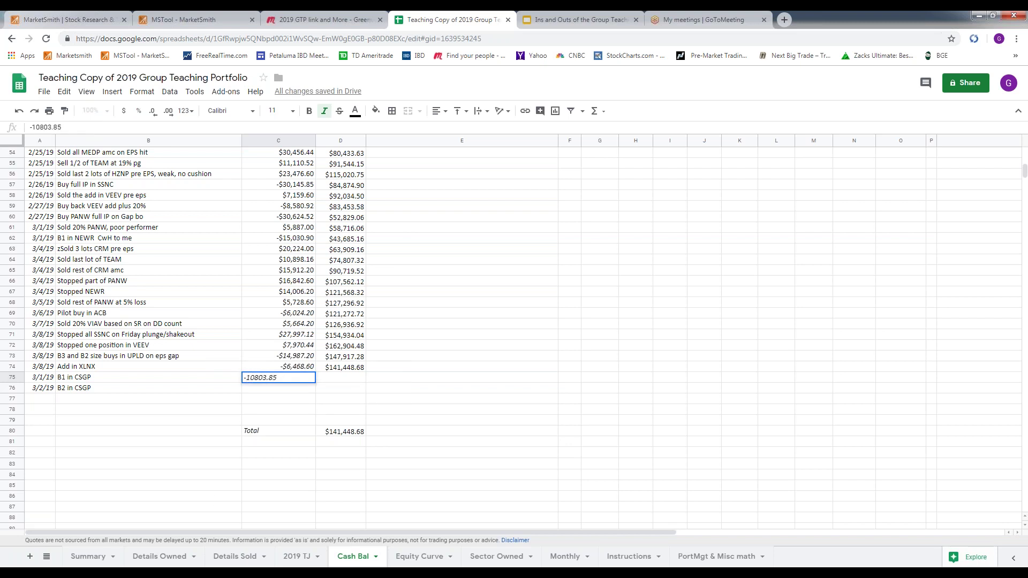
{"action": "left_click", "coordinate": [154, 559]}
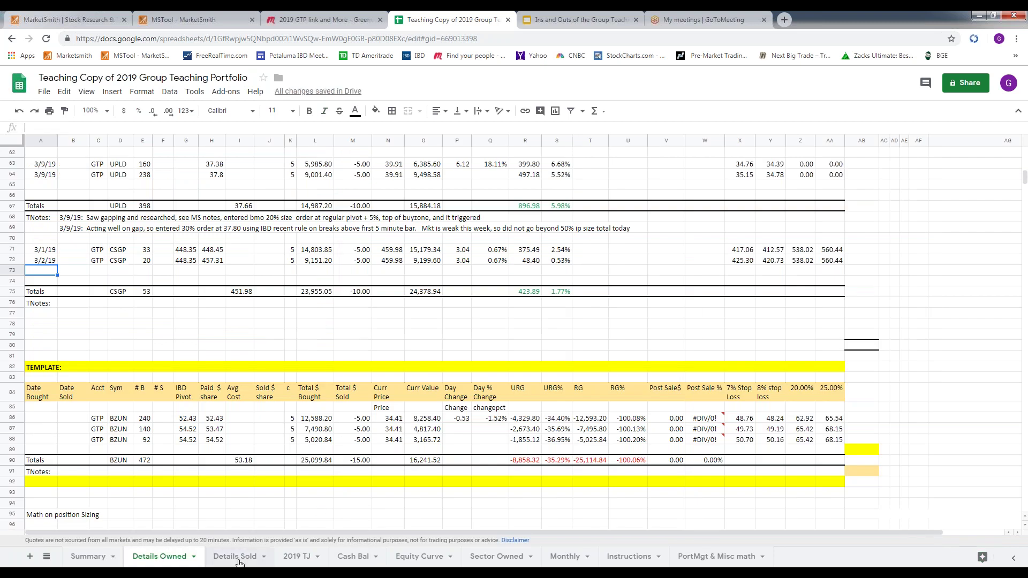
{"action": "left_click", "coordinate": [349, 557]}
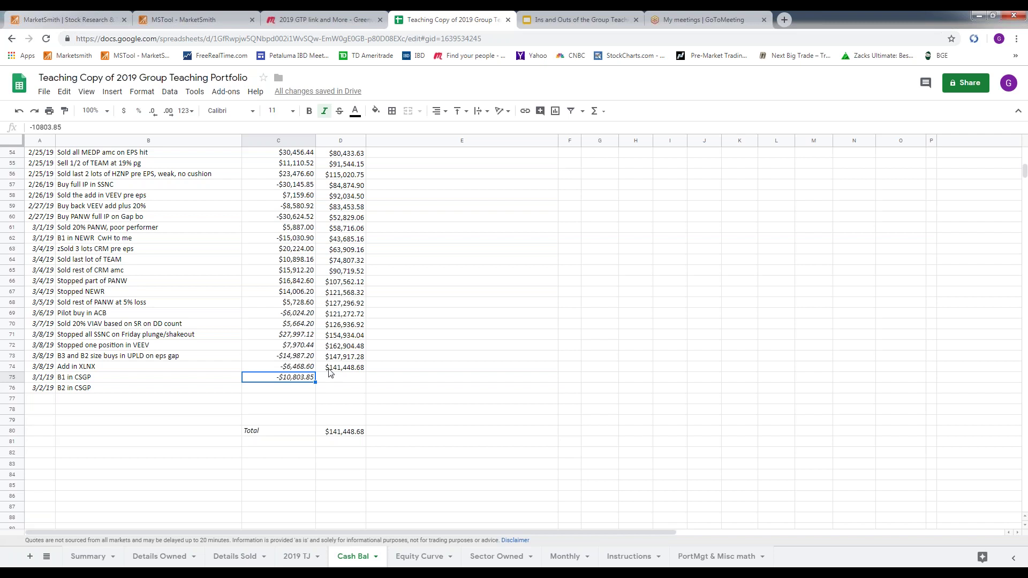
{"action": "key", "text": "Return"}
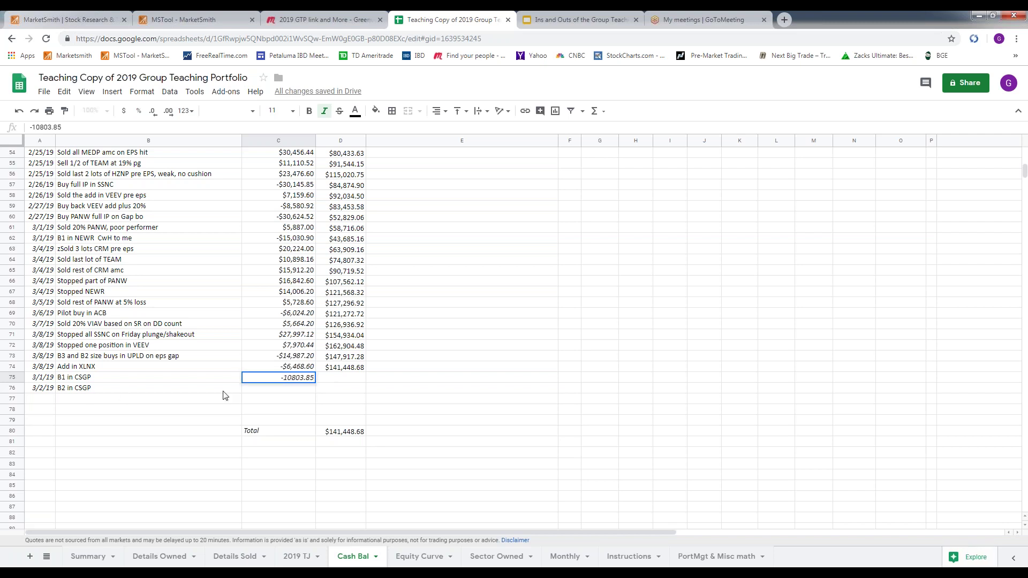
{"action": "key", "text": "Return"}
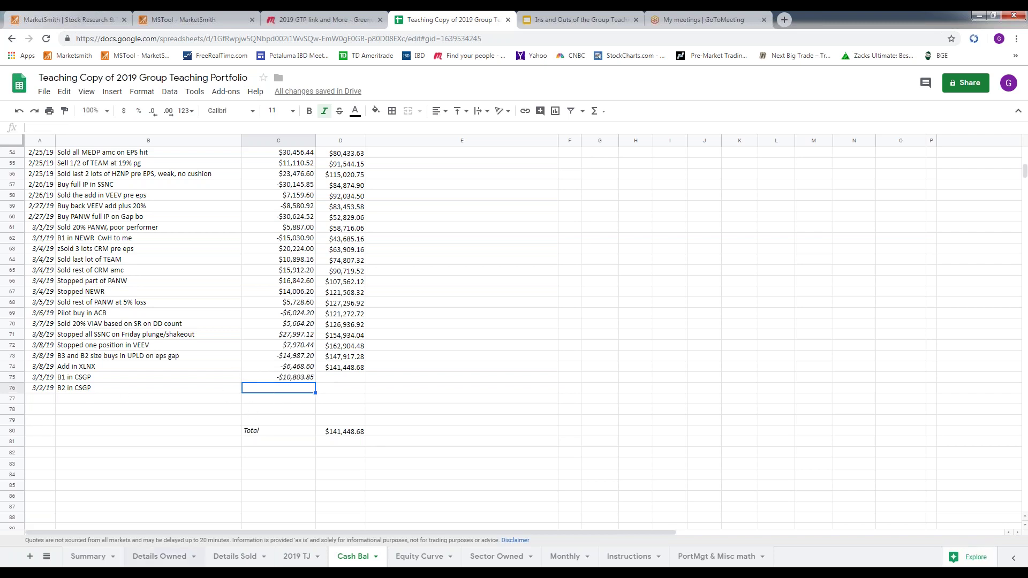
Look up the second CSGP purchase total on Details Owned and enter -9151.20 as the B2 in CSGP amount in C76 of Cash Bal.
{"action": "left_click", "coordinate": [161, 557]}
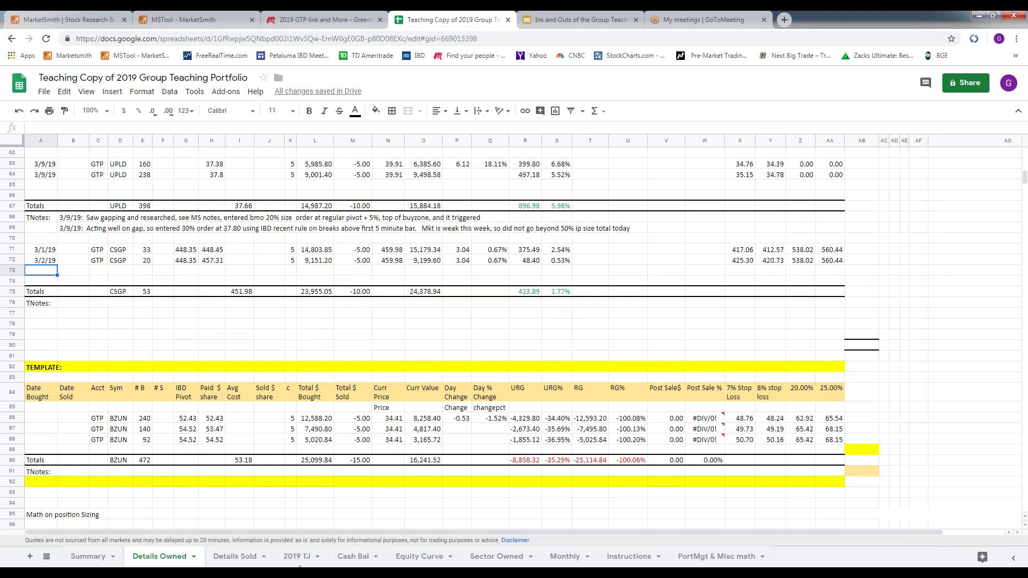
{"action": "left_click", "coordinate": [345, 557]}
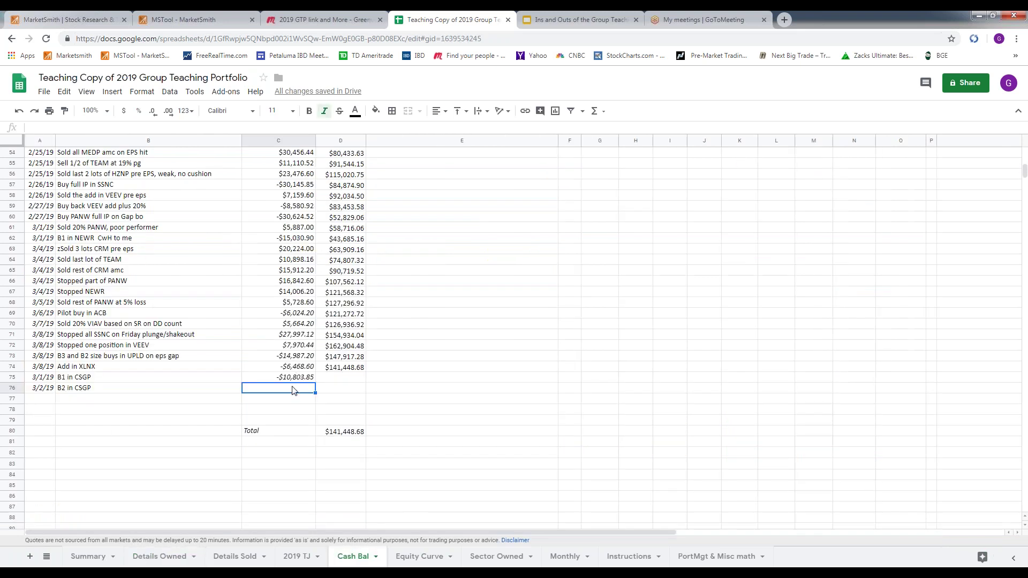
{"action": "type", "text": "-9151.20"}
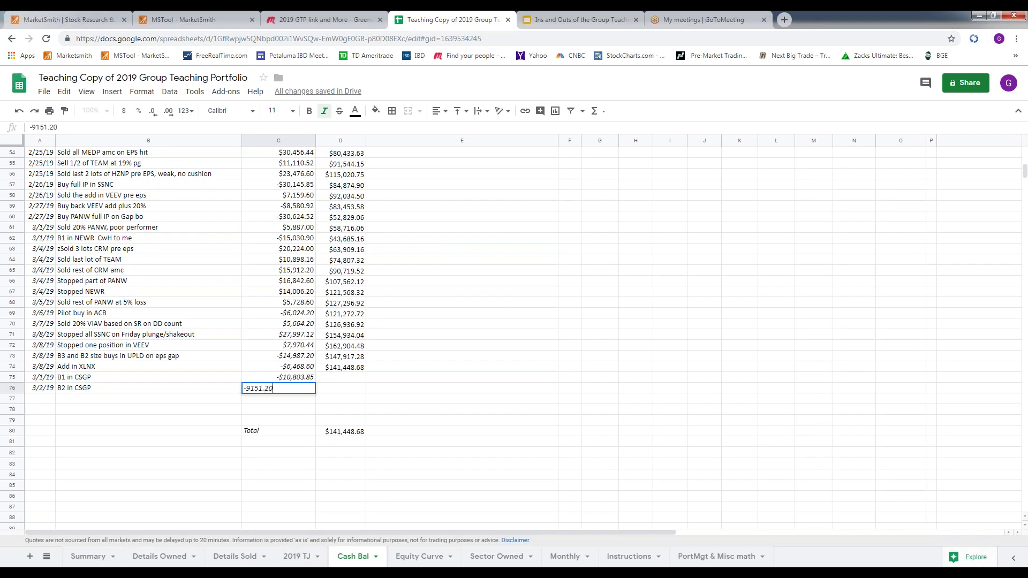
{"action": "key", "text": "Return"}
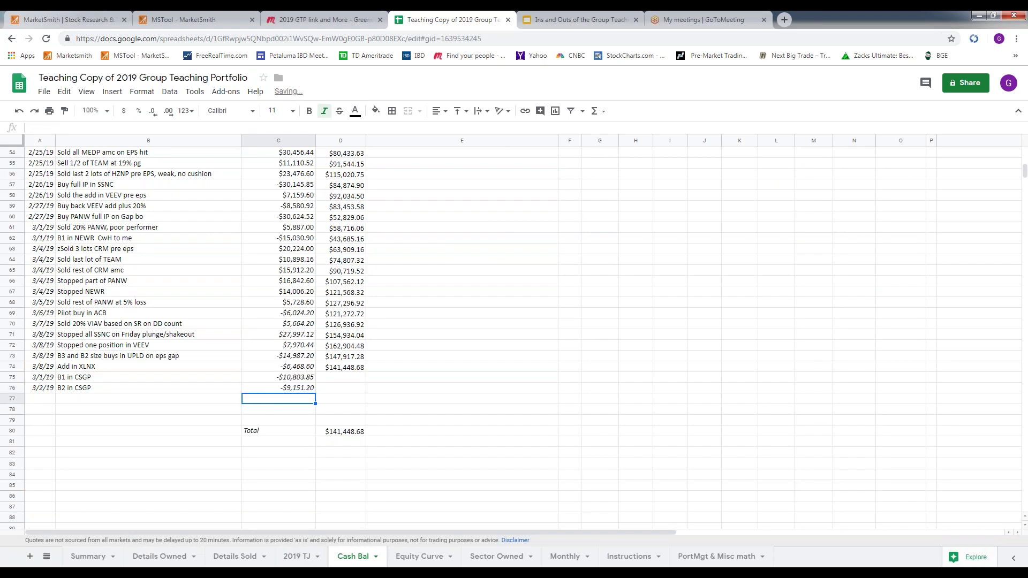
Extend the running balance formula from D74 down to D76 on Cash Bal and check the cash figures on Summary.
{"action": "left_click", "coordinate": [346, 369]}
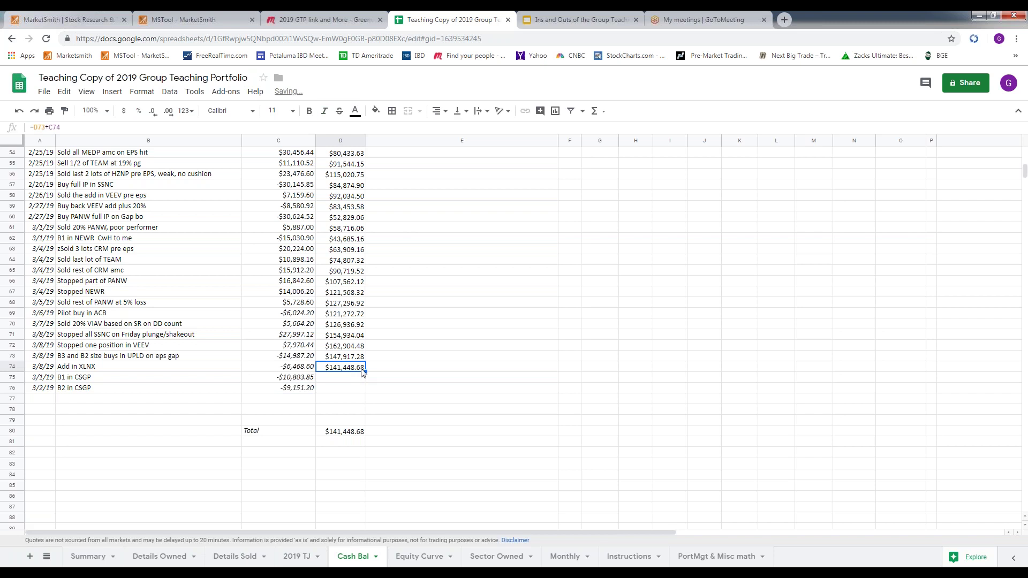
{"action": "left_click_drag", "start_coordinate": [366, 371], "coordinate": [366, 390]}
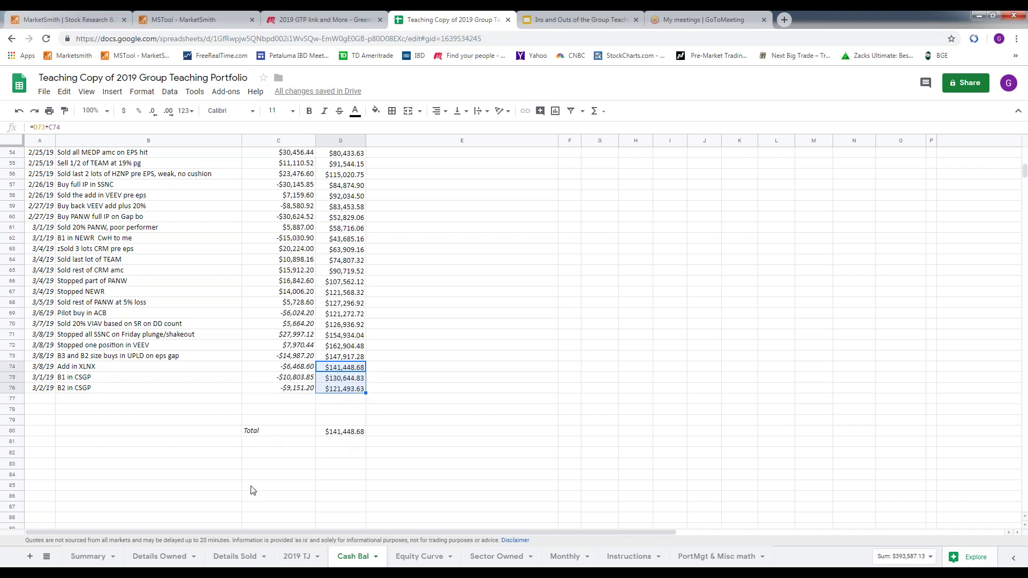
{"action": "left_click", "coordinate": [97, 556]}
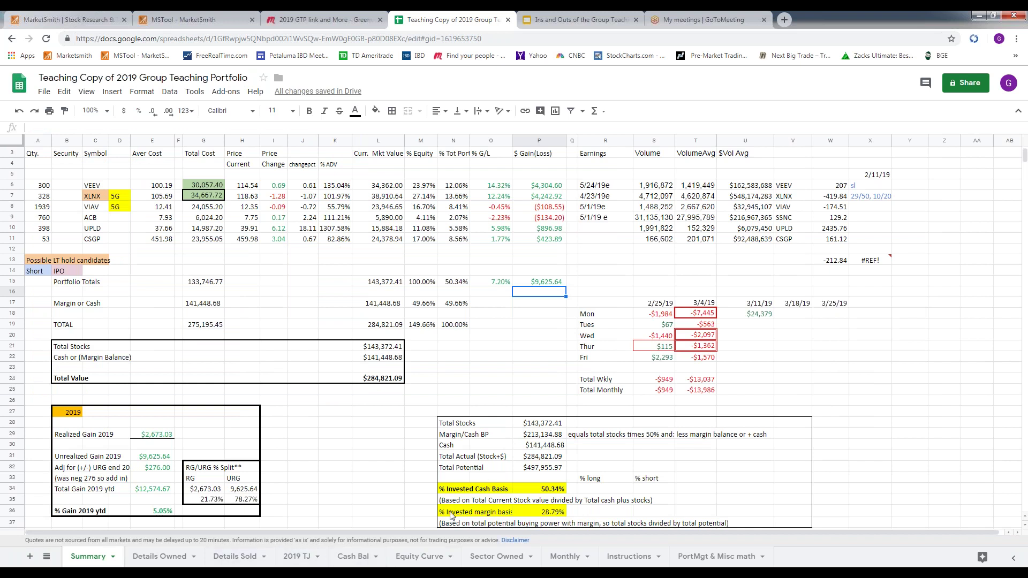
{"action": "left_click", "coordinate": [351, 558]}
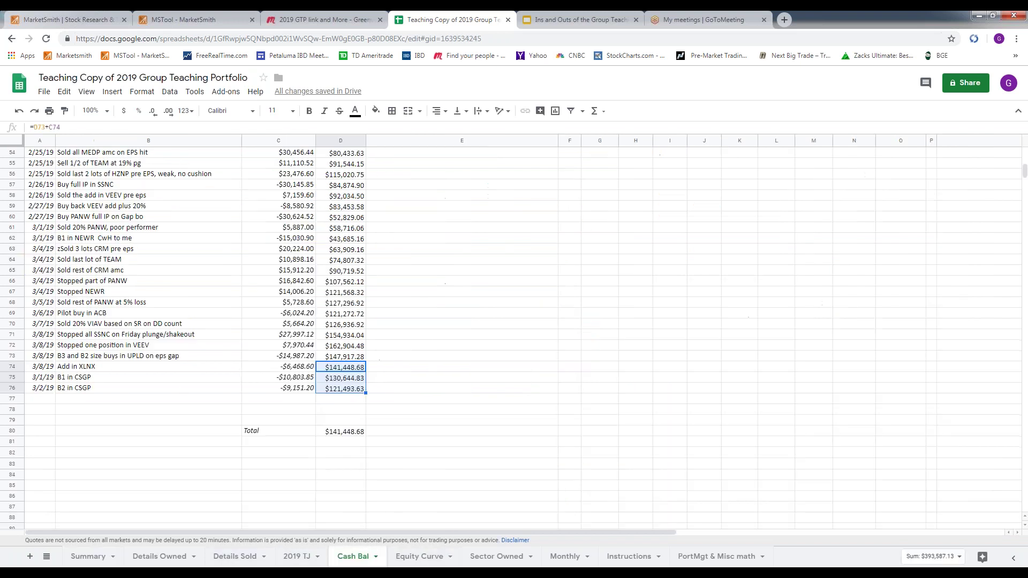
Set the Cash Bal Total in D80 to =D76 and check the updated cash figures on Summary.
{"action": "left_click", "coordinate": [349, 433]}
{"action": "type", "text": "="}
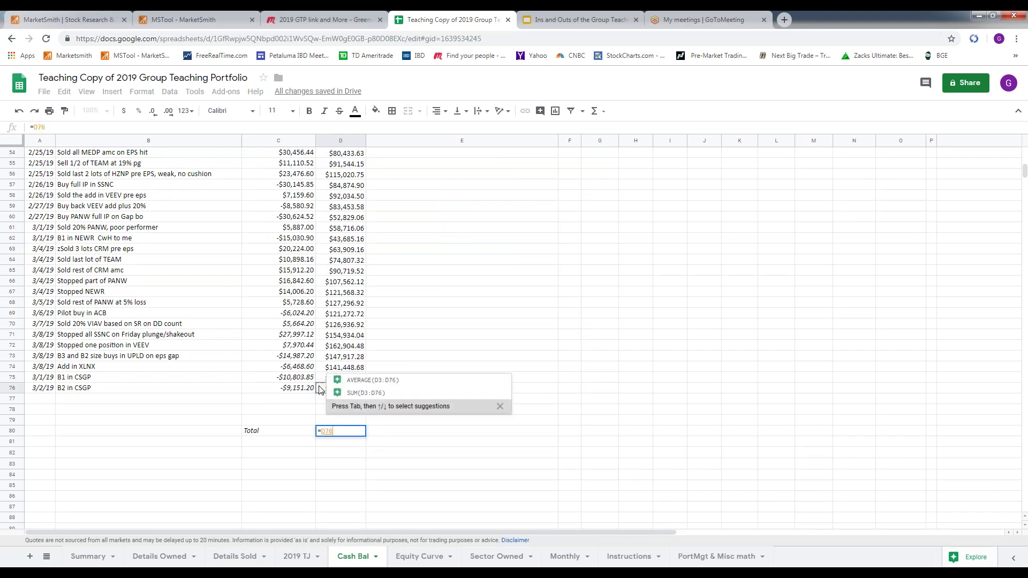
{"action": "left_click", "coordinate": [319, 388]}
{"action": "key", "text": "Return"}
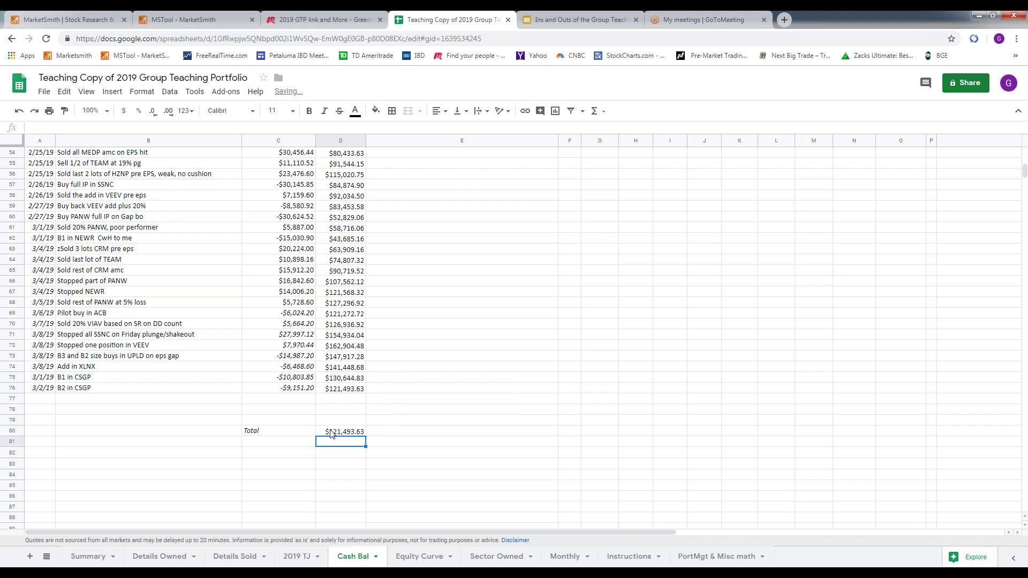
{"action": "left_click", "coordinate": [88, 557]}
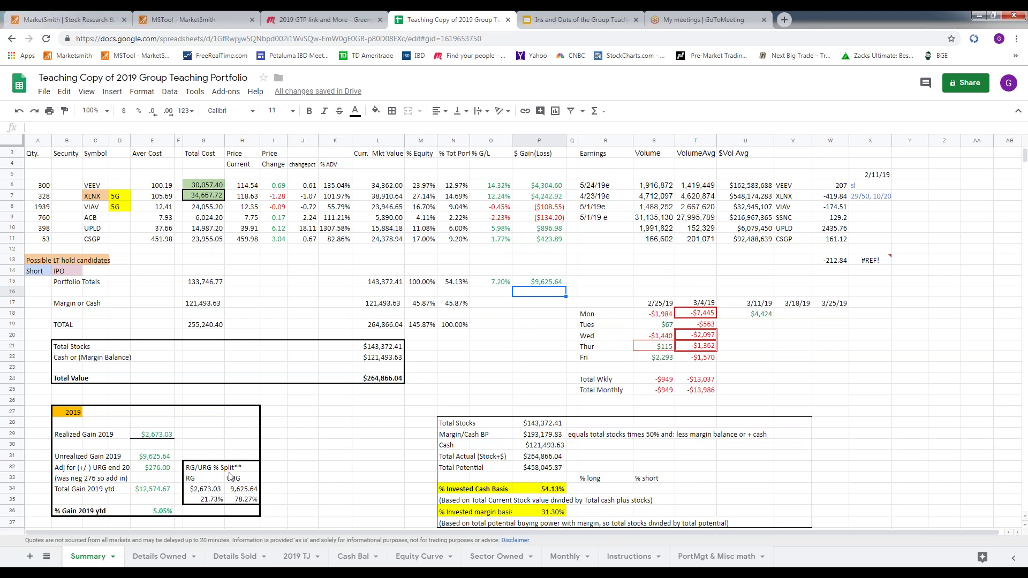
On Details Owned, add a third CSGP purchase in row 73 dated 3/3/19, copying the remaining columns from row 72.
{"action": "left_click", "coordinate": [161, 557]}
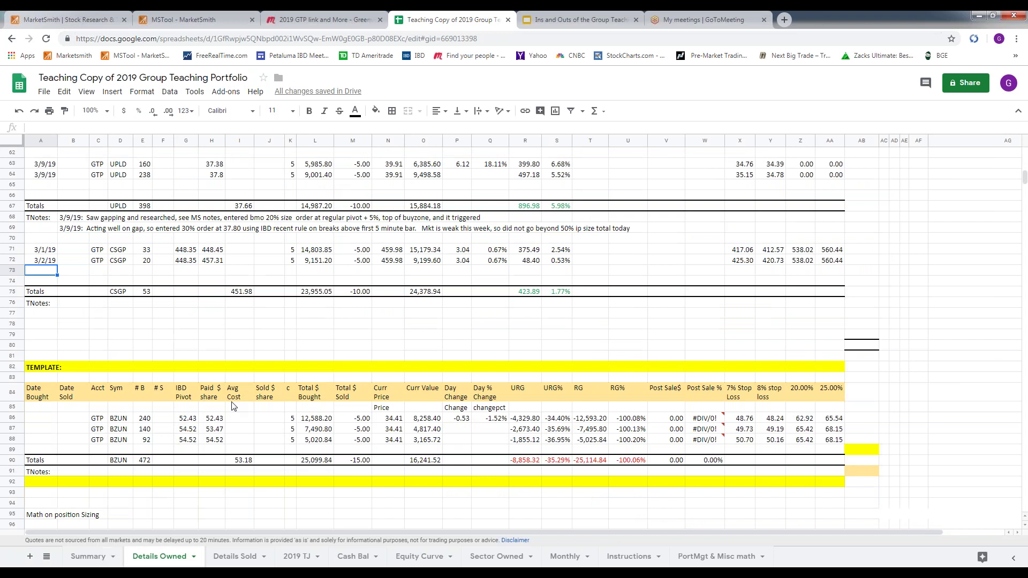
{"action": "type", "text": "3/3/19"}
{"action": "left_click", "coordinate": [99, 262]}
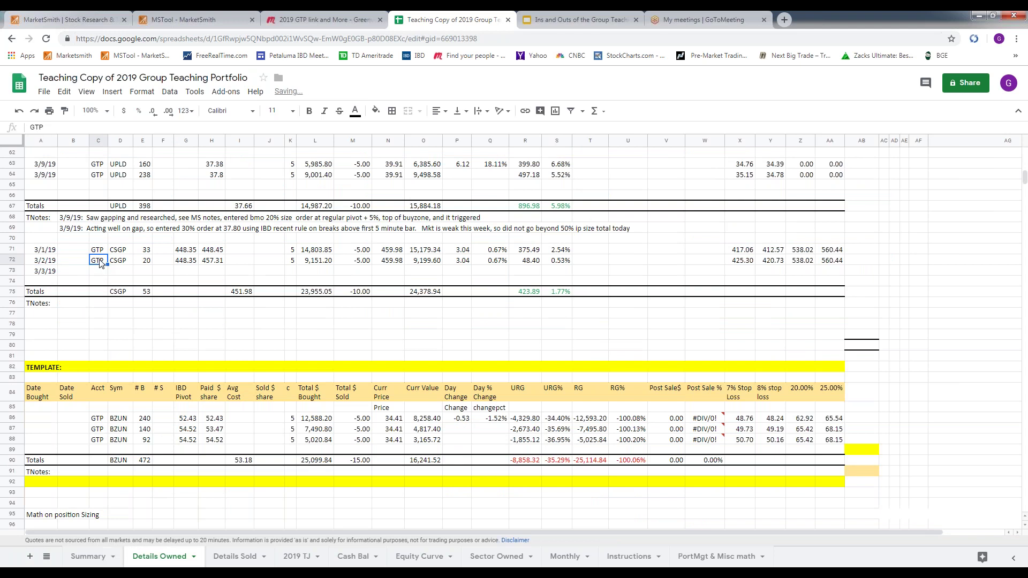
{"action": "left_click", "coordinate": [842, 265], "text": "shift"}
{"action": "left_click_drag", "start_coordinate": [843, 265], "coordinate": [843, 274]}
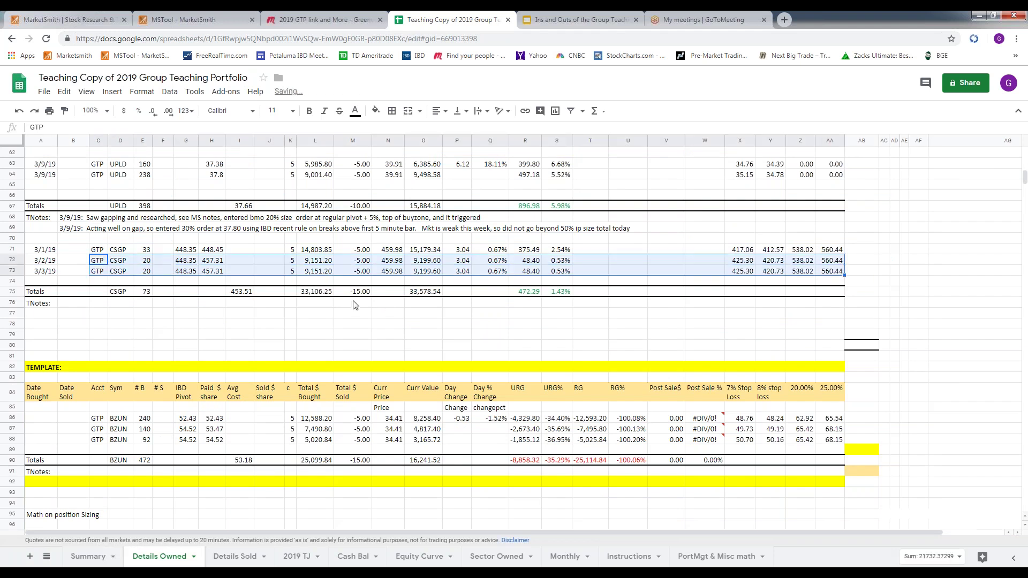
Set the 3/3/19 CSGP purchase to 13 shares with an IBD pivot of 466.24 and check the position on Summary.
{"action": "left_click", "coordinate": [147, 272]}
{"action": "type", "text": "1"}
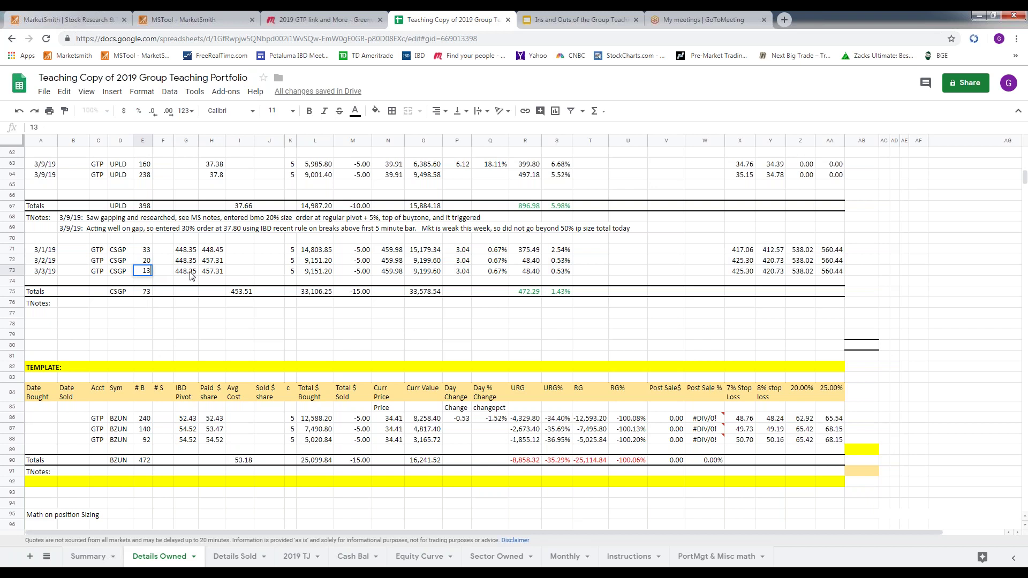
{"action": "type", "text": "3"}
{"action": "left_click", "coordinate": [191, 272]}
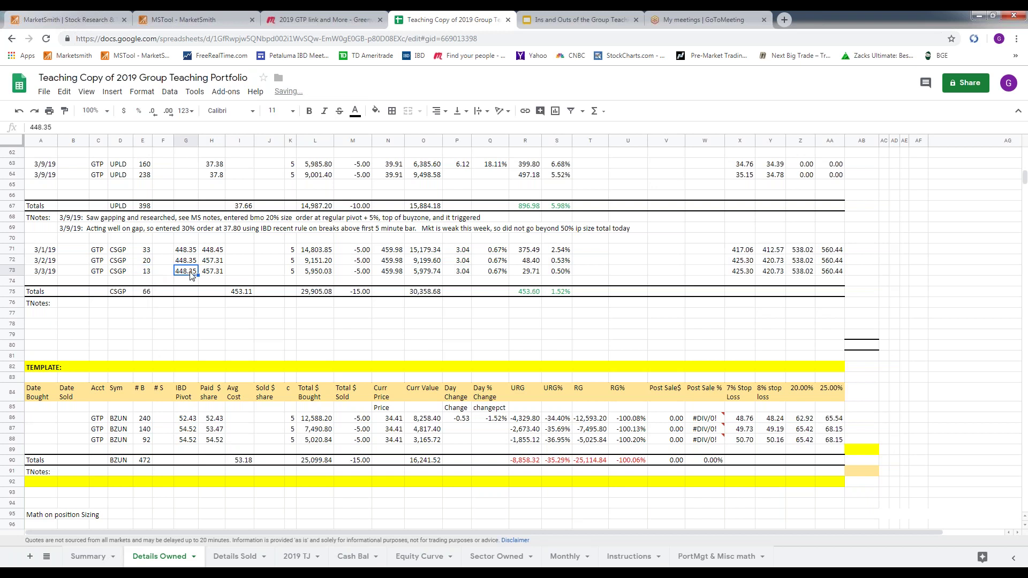
{"action": "type", "text": "466.24"}
{"action": "key", "text": "Return"}
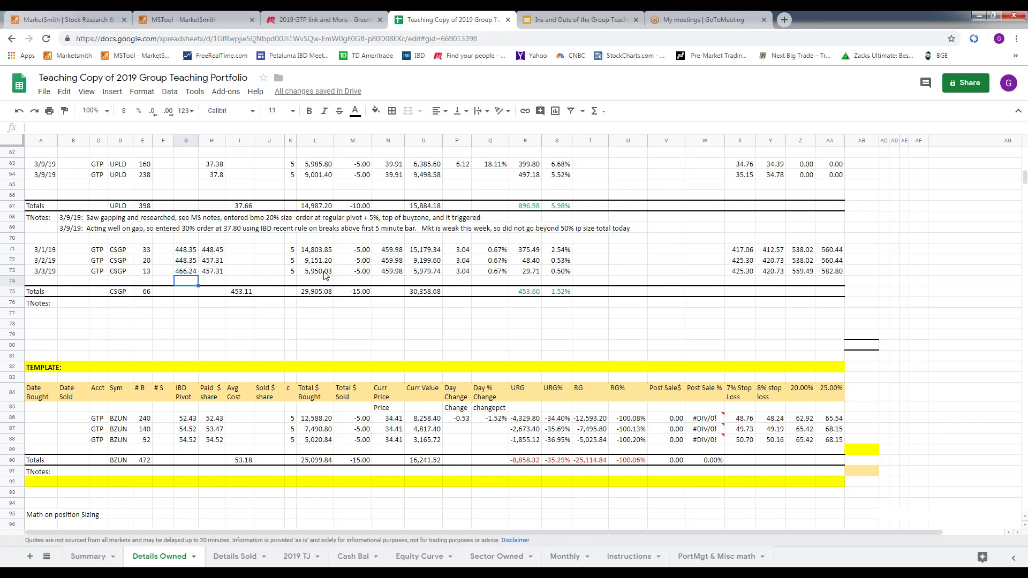
{"action": "left_click", "coordinate": [96, 557]}
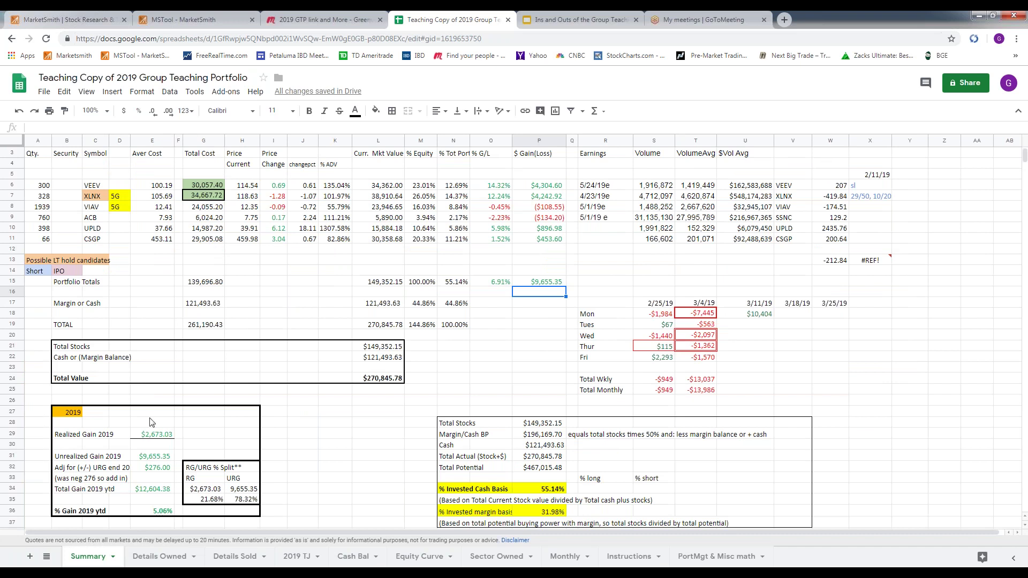
Look up the third CSGP purchase total on Details Owned and enter -5950.03 in C77 of Cash Bal.
{"action": "left_click", "coordinate": [162, 557]}
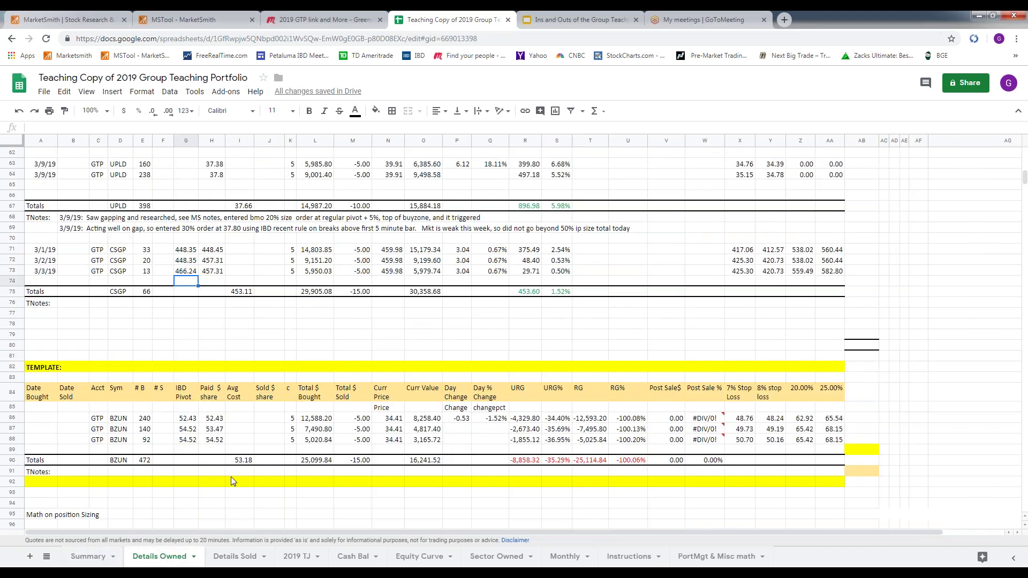
{"action": "left_click", "coordinate": [353, 557]}
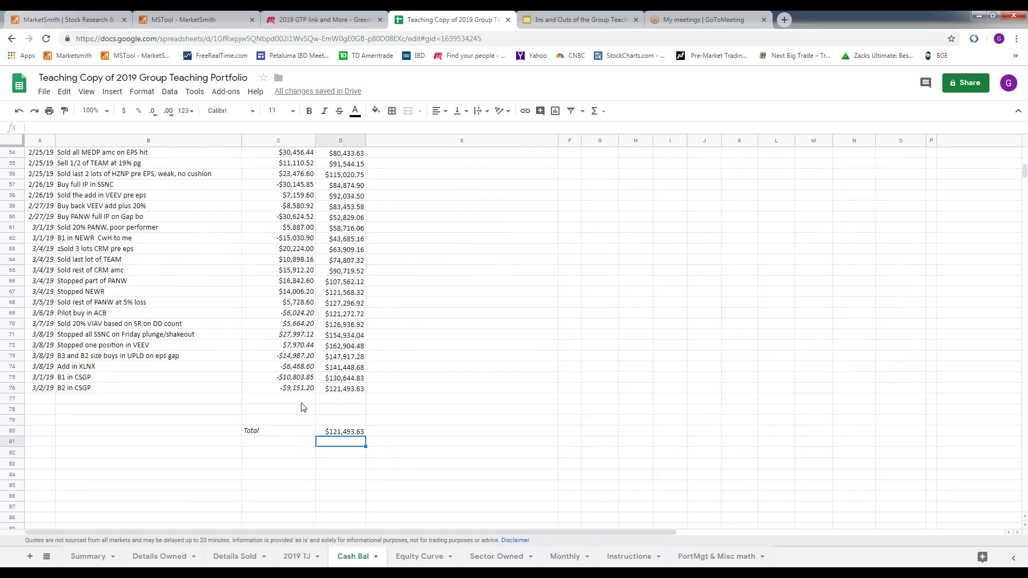
{"action": "left_click", "coordinate": [160, 557]}
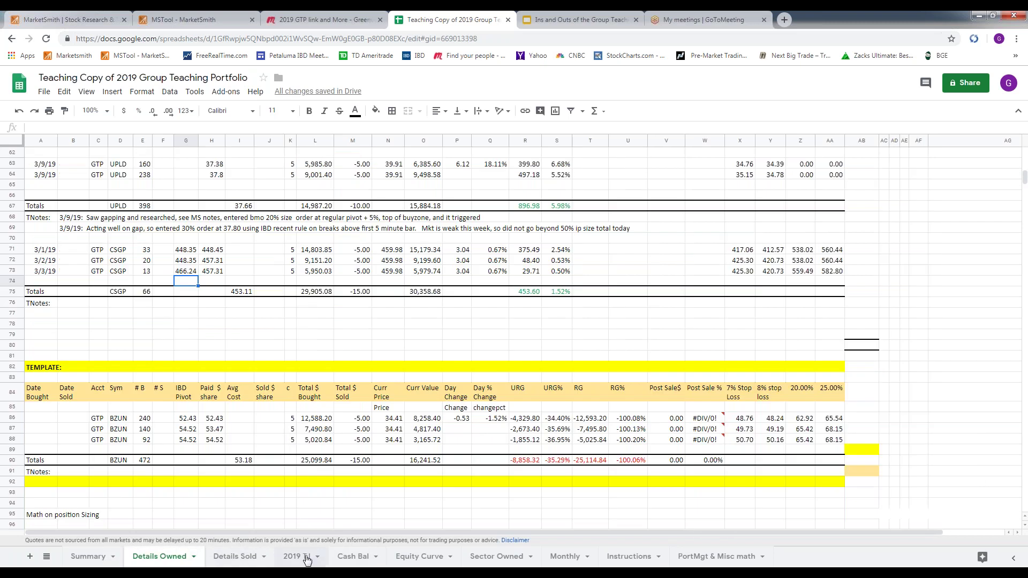
{"action": "left_click", "coordinate": [363, 559]}
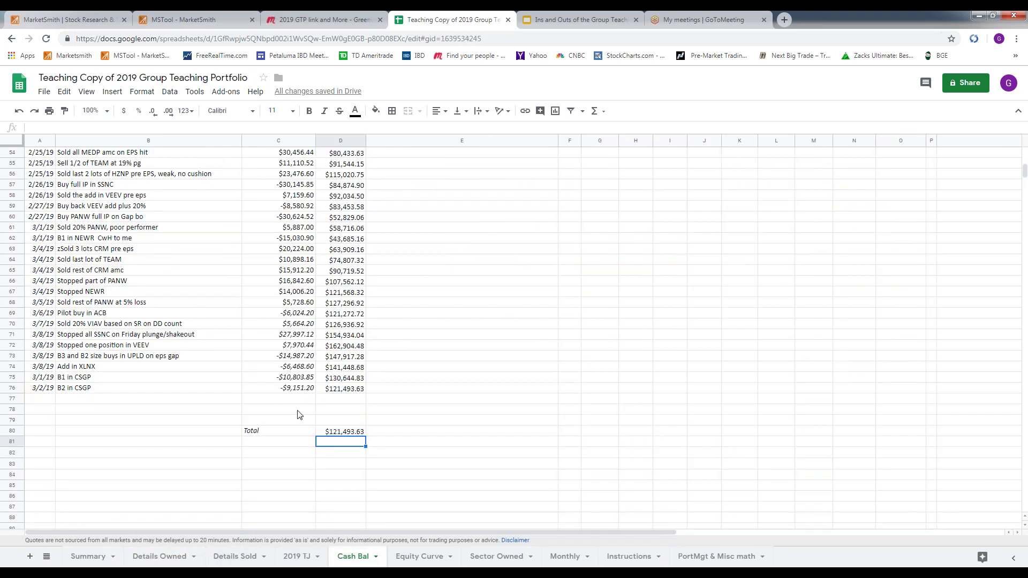
{"action": "left_click", "coordinate": [298, 401]}
{"action": "type", "text": "-5950.03"}
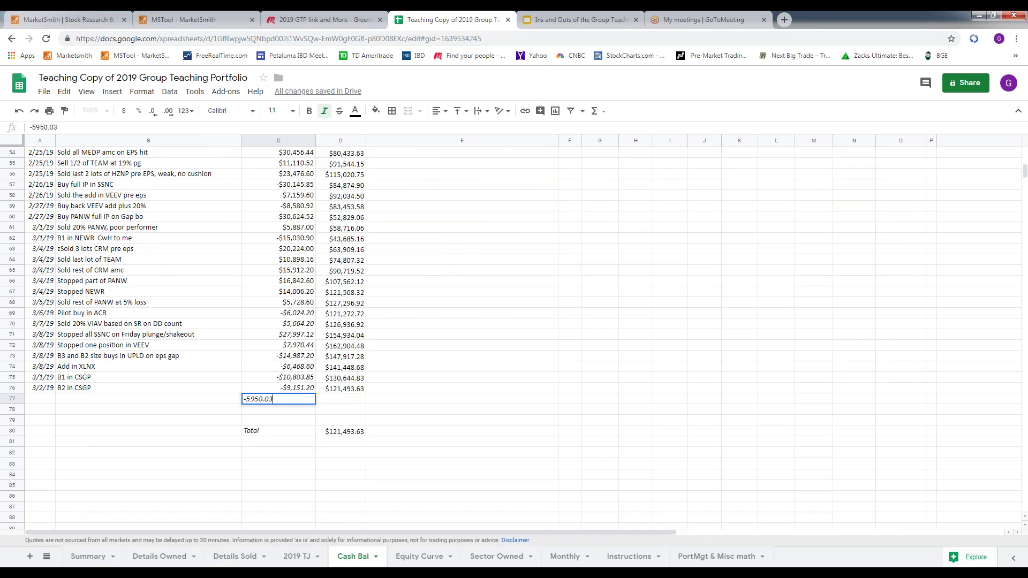
{"action": "key", "text": "Return"}
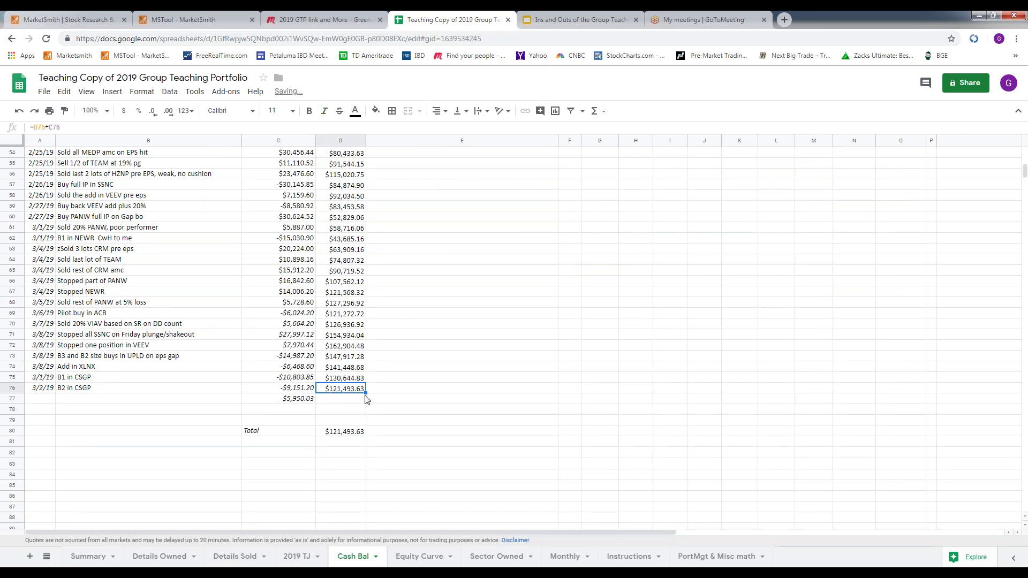
Extend the running balance formula to D77 and set the Total in D80 to =D77.
{"action": "left_click_drag", "start_coordinate": [365, 394], "coordinate": [363, 405]}
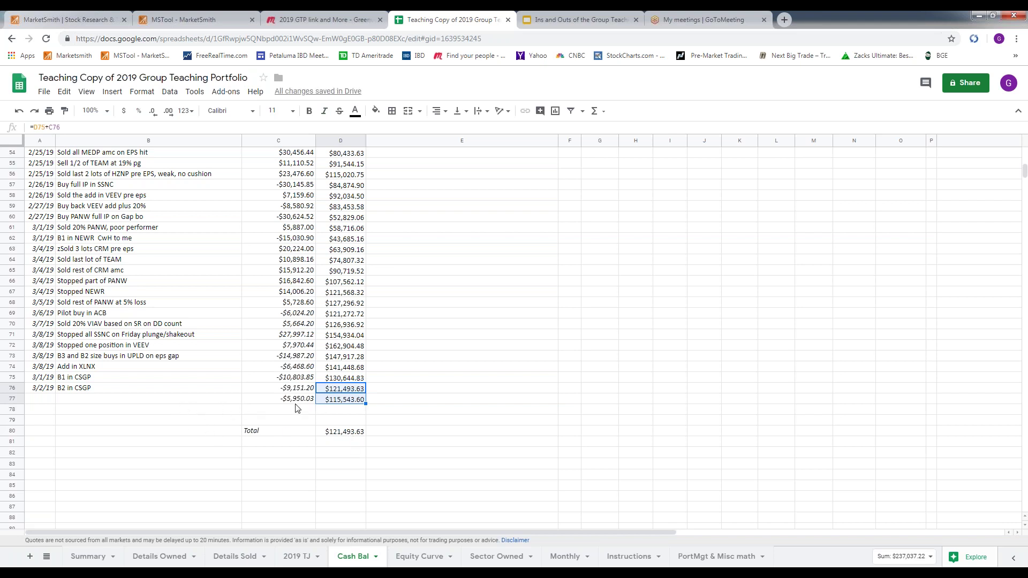
{"action": "left_click", "coordinate": [334, 429]}
{"action": "type", "text": "="}
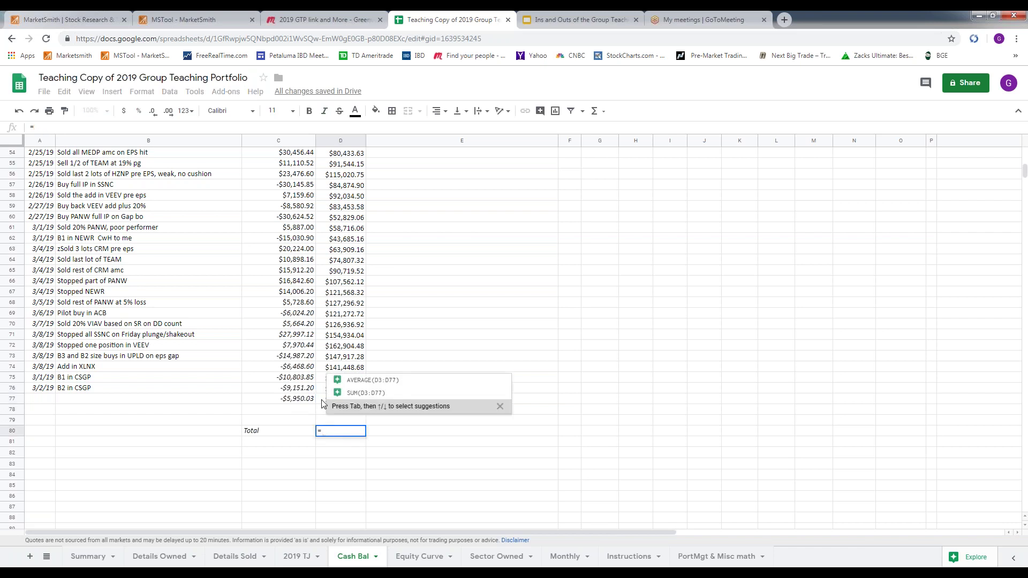
{"action": "left_click", "coordinate": [322, 402]}
{"action": "key", "text": "Return"}
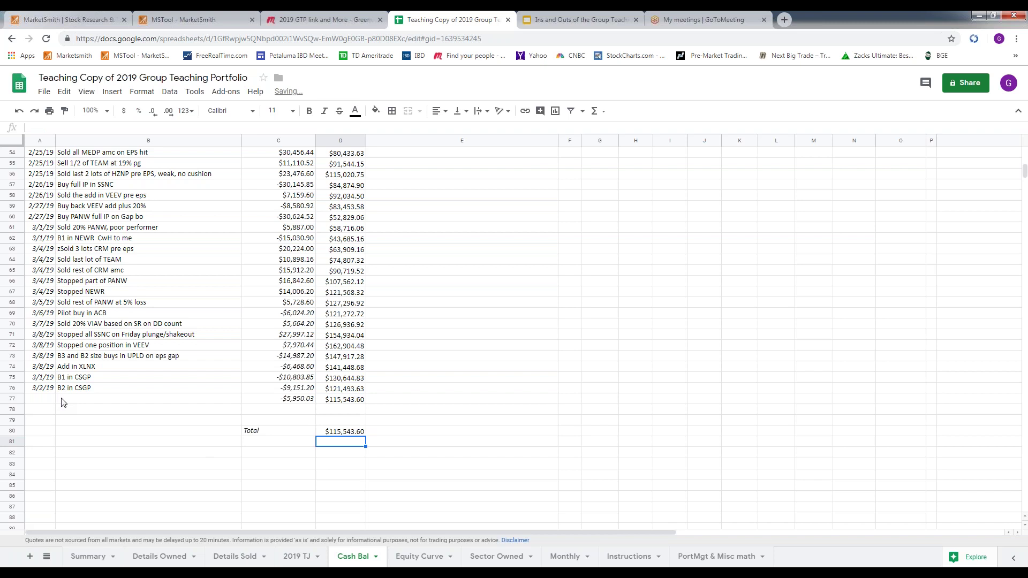
Label the ledger entry in B77 "B3 in CSGP" and check the totals on Summary.
{"action": "left_click", "coordinate": [98, 402]}
{"action": "type", "text": "B3 in"}
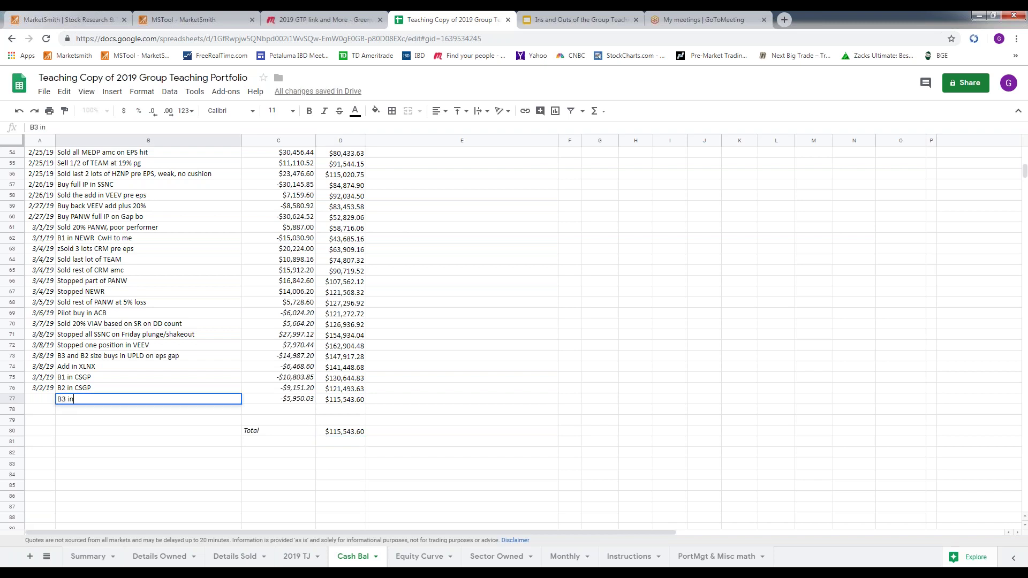
{"action": "type", "text": " CSGP"}
{"action": "left_click", "coordinate": [88, 557]}
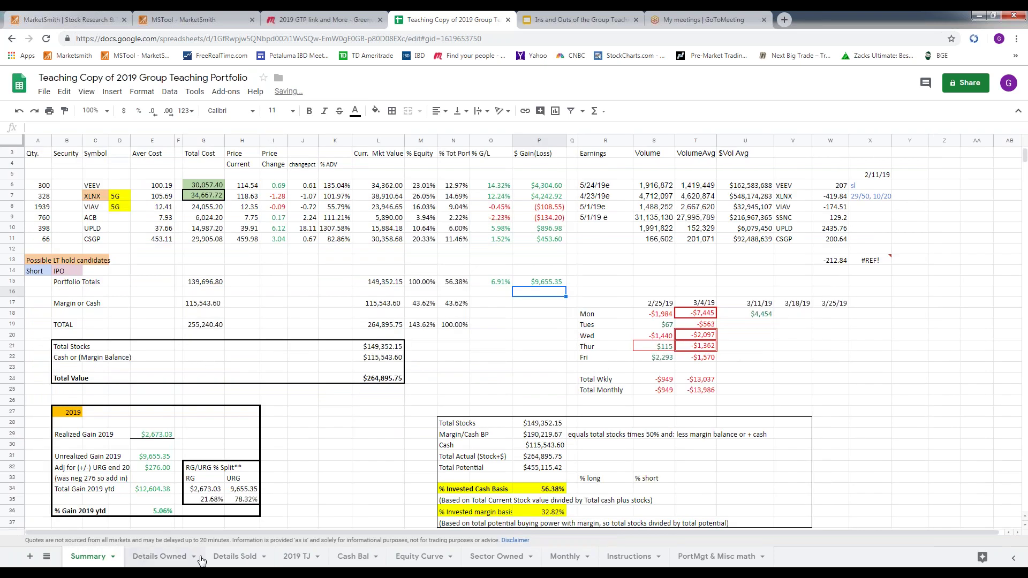
On Details Owned, enter "3/1/19 B1" in the CSGP TNotes line at B76, consulting the trade notes of the earlier positions.
{"action": "left_click", "coordinate": [161, 558]}
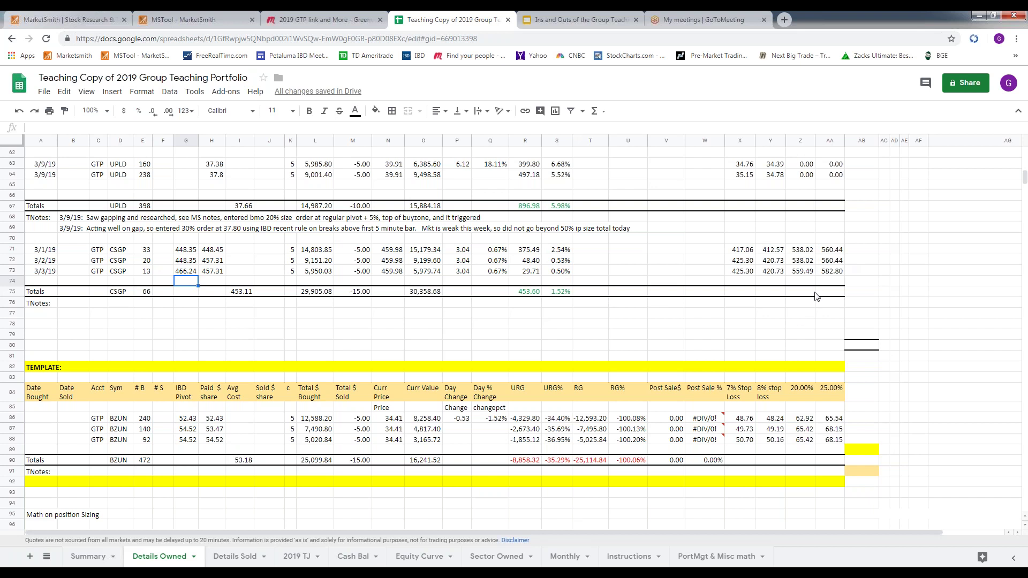
{"action": "scroll", "coordinate": [816, 296], "scroll_direction": "up", "scroll_amount": 3}
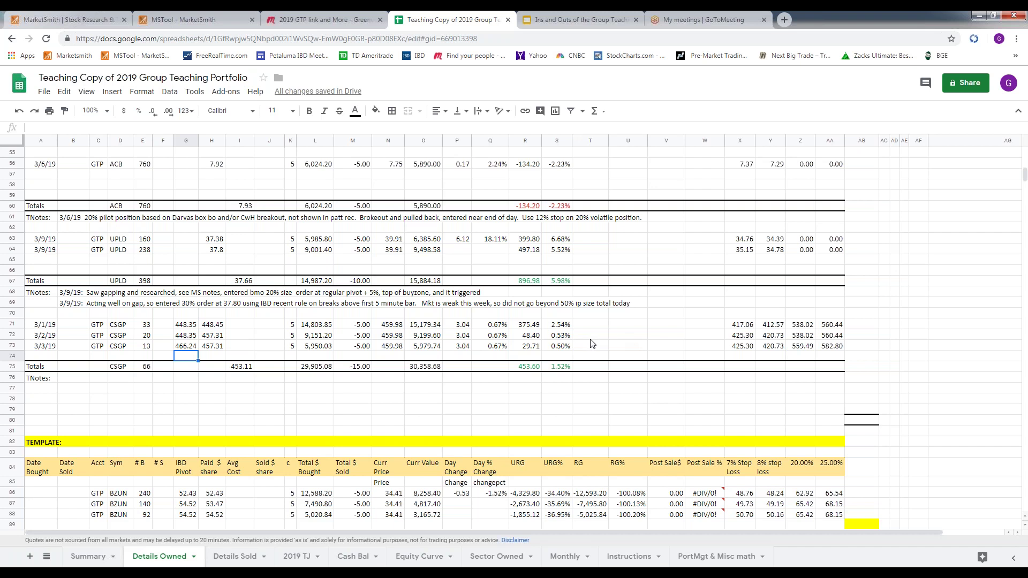
{"action": "scroll", "coordinate": [592, 344], "scroll_direction": "up", "scroll_amount": 1}
{"action": "scroll", "coordinate": [630, 361], "scroll_direction": "down", "scroll_amount": 1}
{"action": "left_click", "coordinate": [81, 379]}
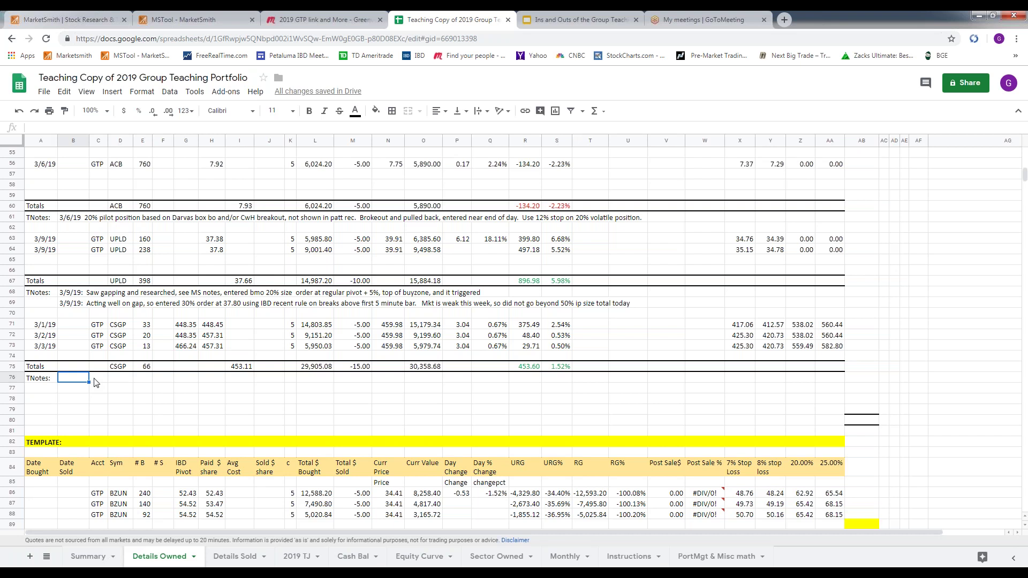
{"action": "type", "text": "3/1/19  B1"}
{"action": "scroll", "coordinate": [125, 236], "scroll_direction": "up", "scroll_amount": 5}
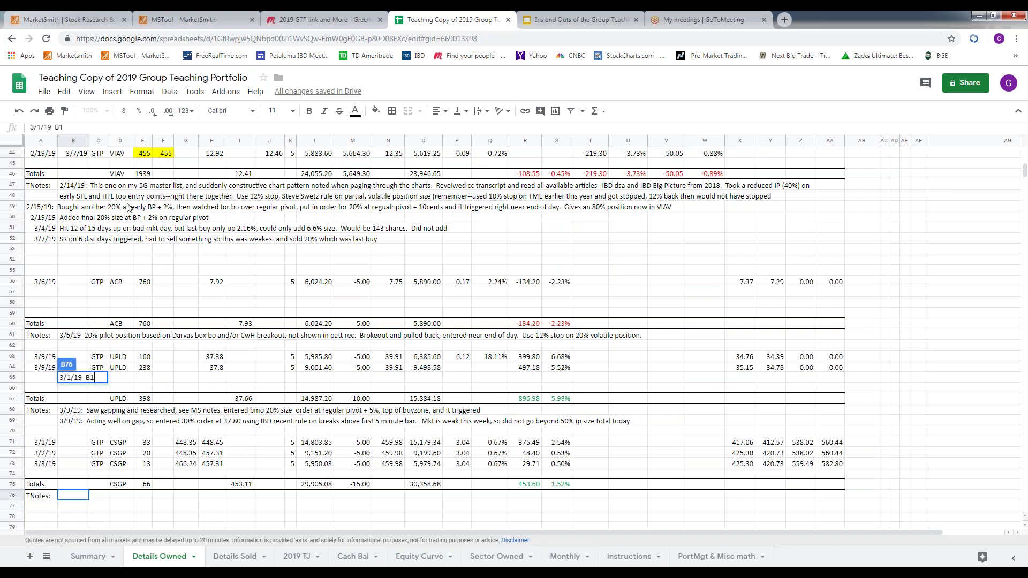
{"action": "scroll", "coordinate": [137, 212], "scroll_direction": "up", "scroll_amount": 1}
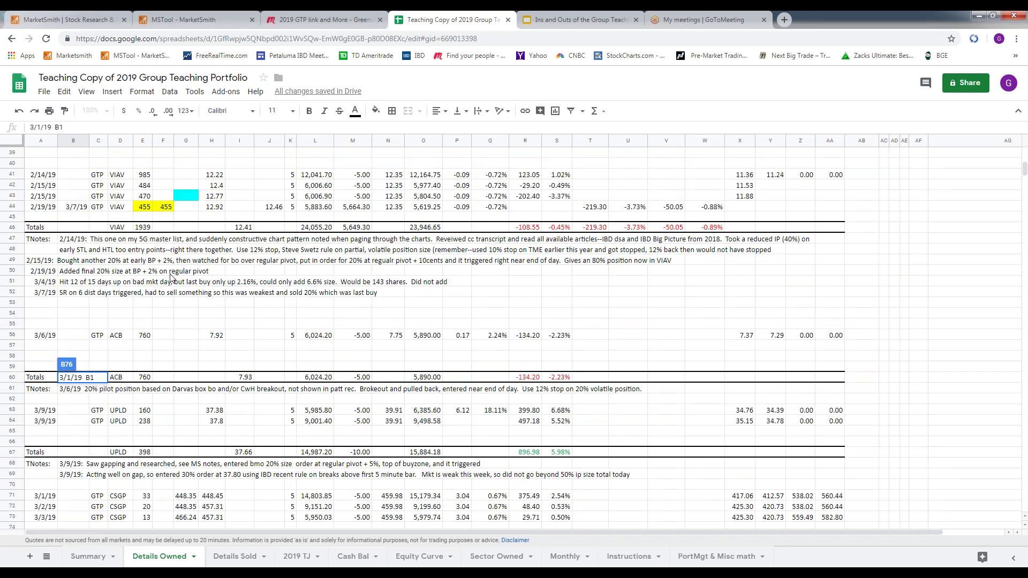
{"action": "scroll", "coordinate": [171, 276], "scroll_direction": "down", "scroll_amount": 3}
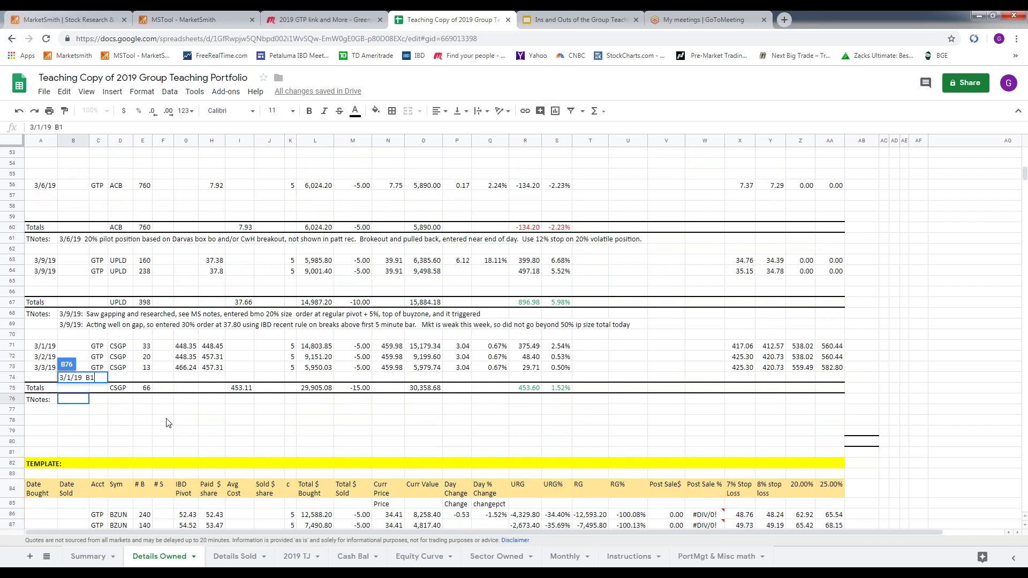
{"action": "left_click", "coordinate": [137, 412]}
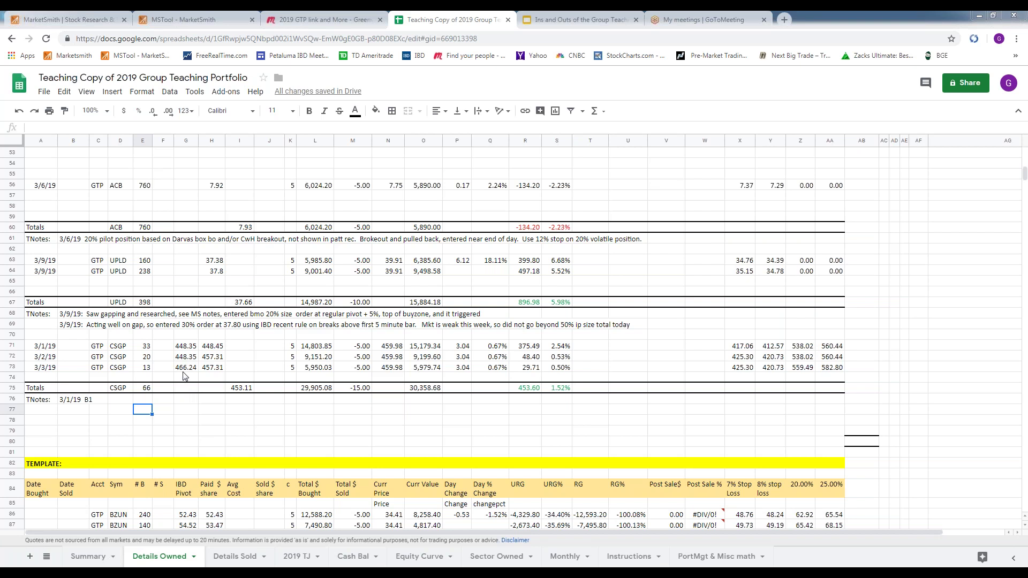
Set the paid price per share of the 3/3/19 CSGP purchase to 466.24 in H73 and return to the Cash Bal sheet.
{"action": "left_click", "coordinate": [213, 369]}
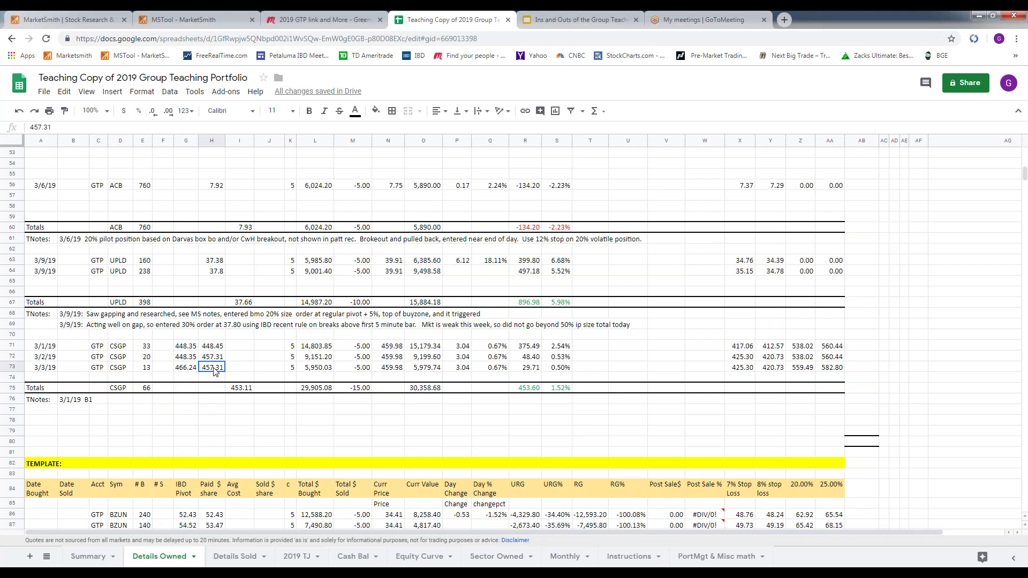
{"action": "type", "text": "466.24"}
{"action": "key", "text": "Return"}
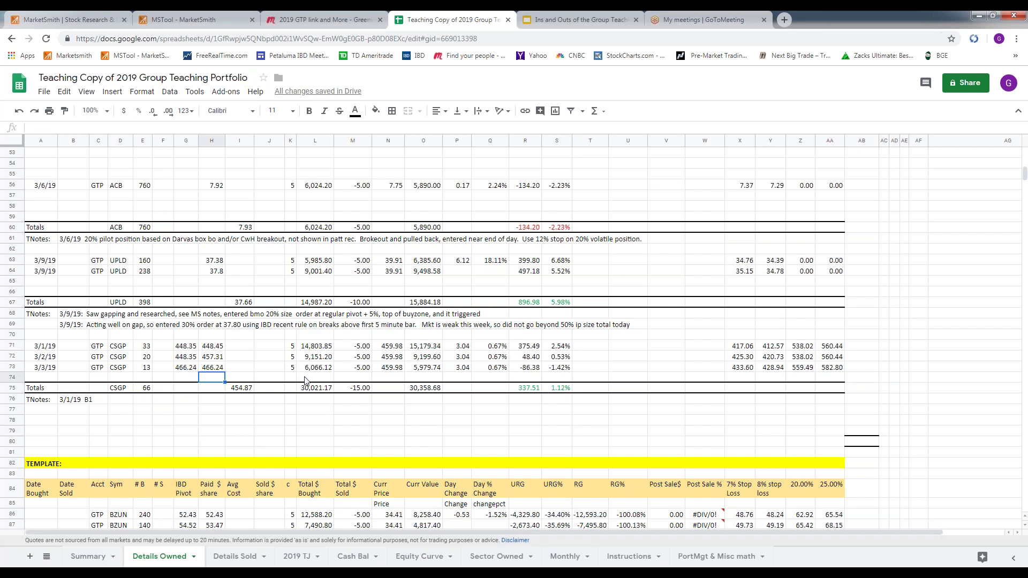
{"action": "left_click", "coordinate": [355, 558]}
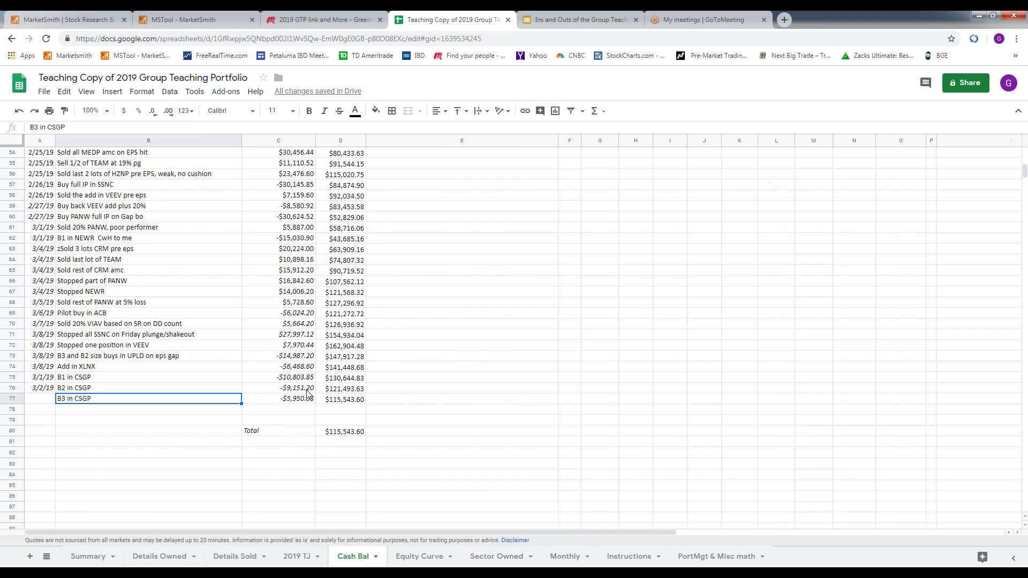
Set the cash amount of the "B3 in CSGP" ledger entry in C77 to -6606.12.
{"action": "left_click", "coordinate": [312, 401]}
{"action": "type", "text": "-6606.12"}
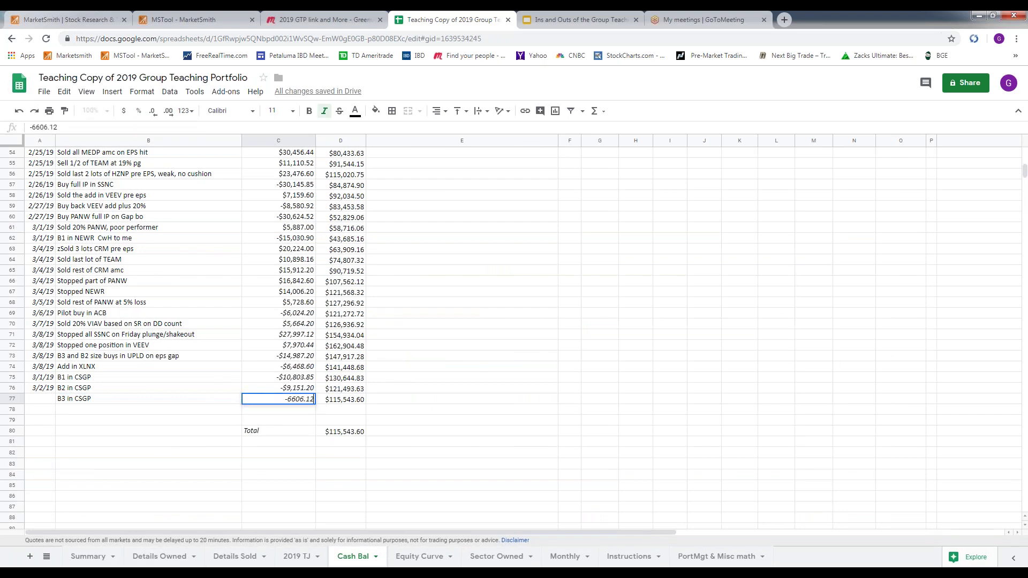
{"action": "key", "text": "Return"}
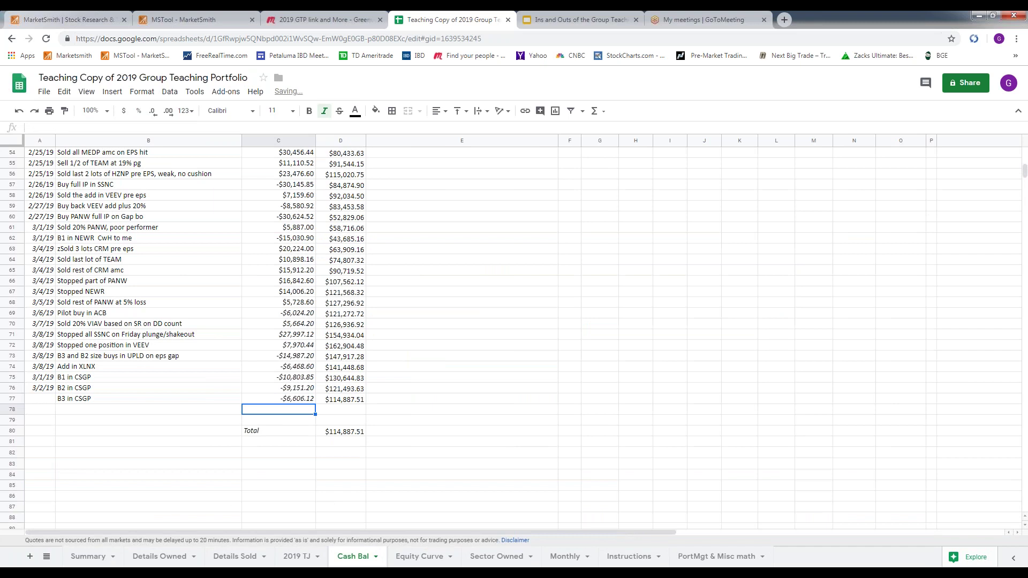
On Details Owned, set the IBD Pivot of the 3/3/19 CSGP purchase in G73 to 448.35.
{"action": "left_click", "coordinate": [154, 563]}
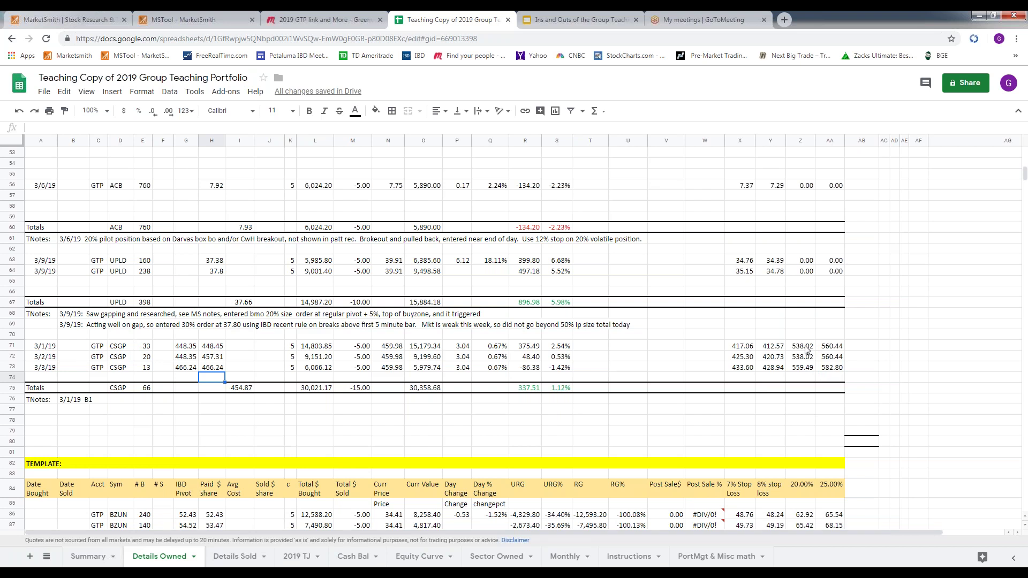
{"action": "left_click", "coordinate": [214, 368]}
{"action": "left_click", "coordinate": [181, 368]}
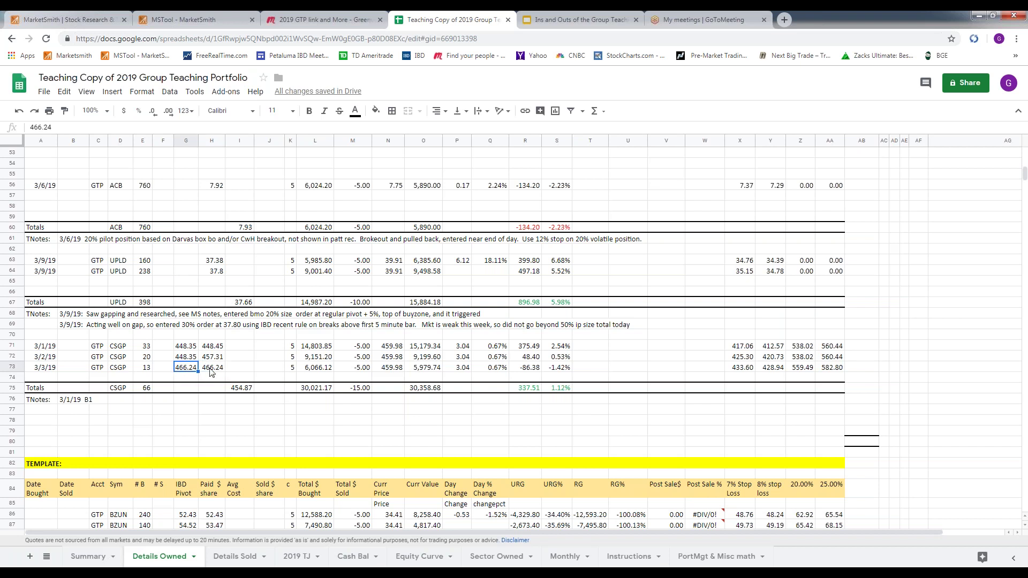
{"action": "type", "text": "448.35"}
{"action": "key", "text": "Return"}
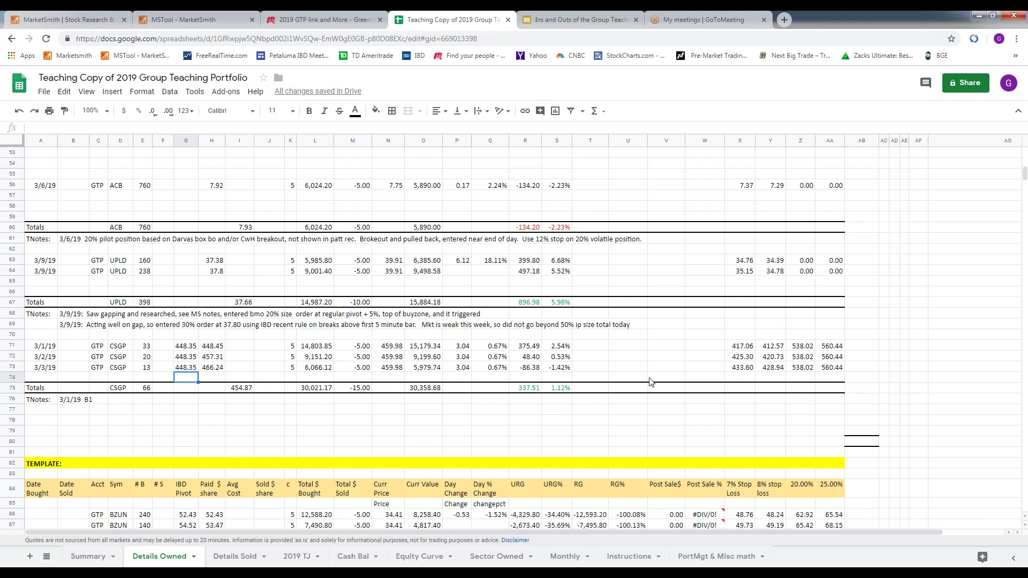
Enter a sold price per share of 538.02 for all three CSGP purchases in J71:J73.
{"action": "left_click", "coordinate": [270, 350]}
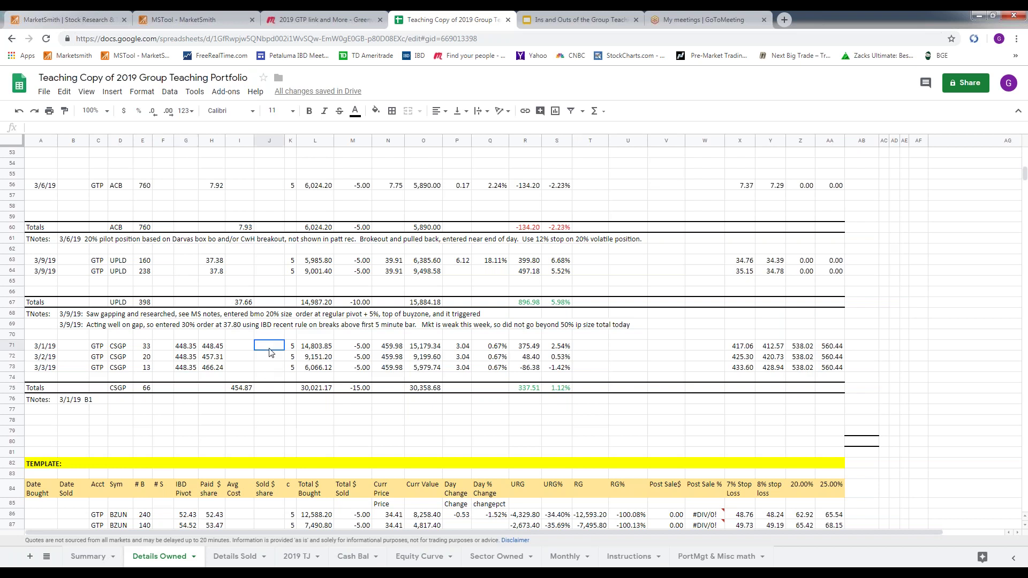
{"action": "type", "text": "538.02"}
{"action": "key", "text": "Return"}
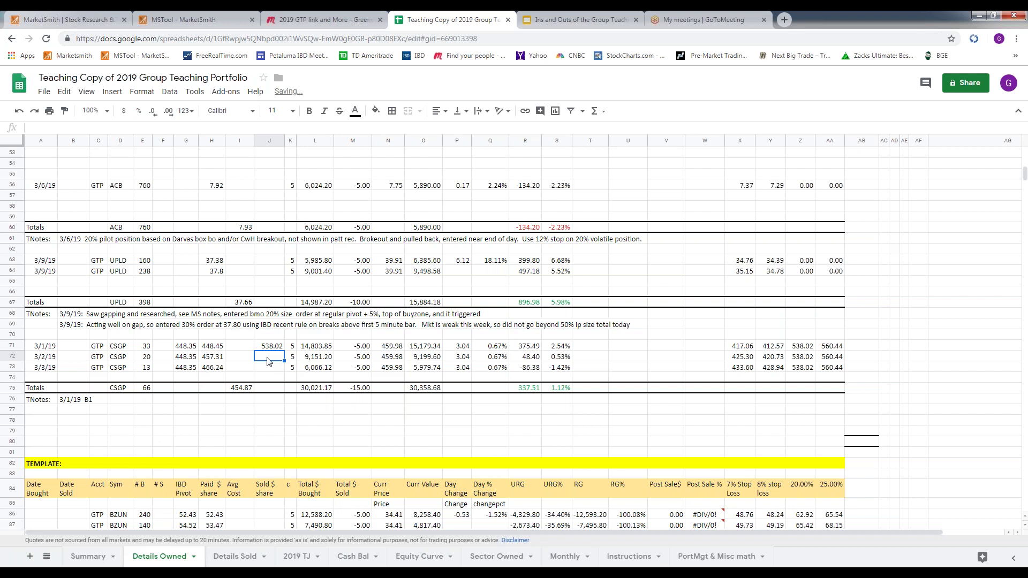
{"action": "type", "text": "538.02"}
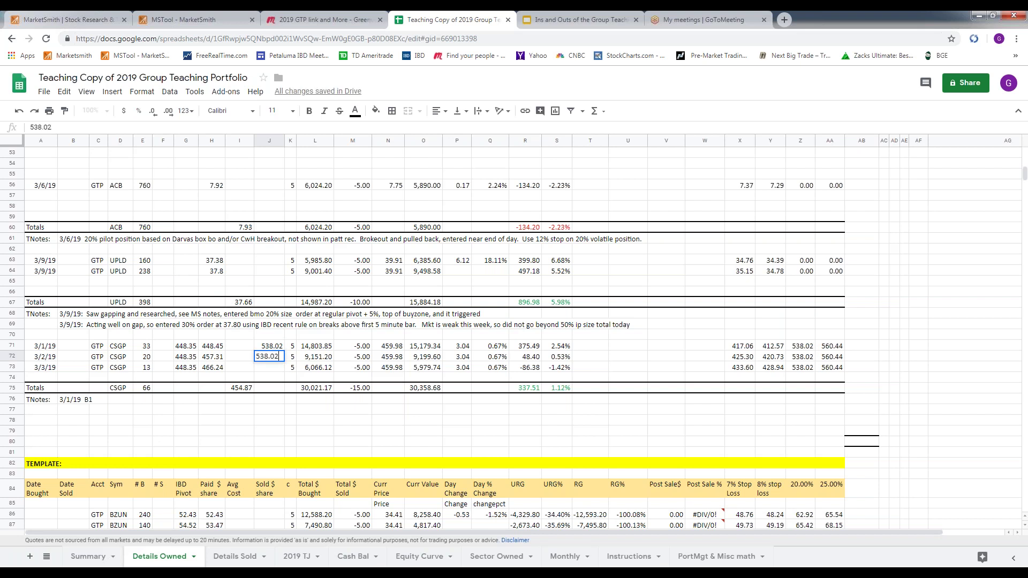
{"action": "key", "text": "Return"}
{"action": "left_click", "coordinate": [271, 359]}
{"action": "left_click_drag", "start_coordinate": [283, 360], "coordinate": [283, 367]}
Enter the sold date 4/1/19 for the first CSGP purchase in B71 and copy it to B72 and B73.
{"action": "left_click", "coordinate": [76, 348]}
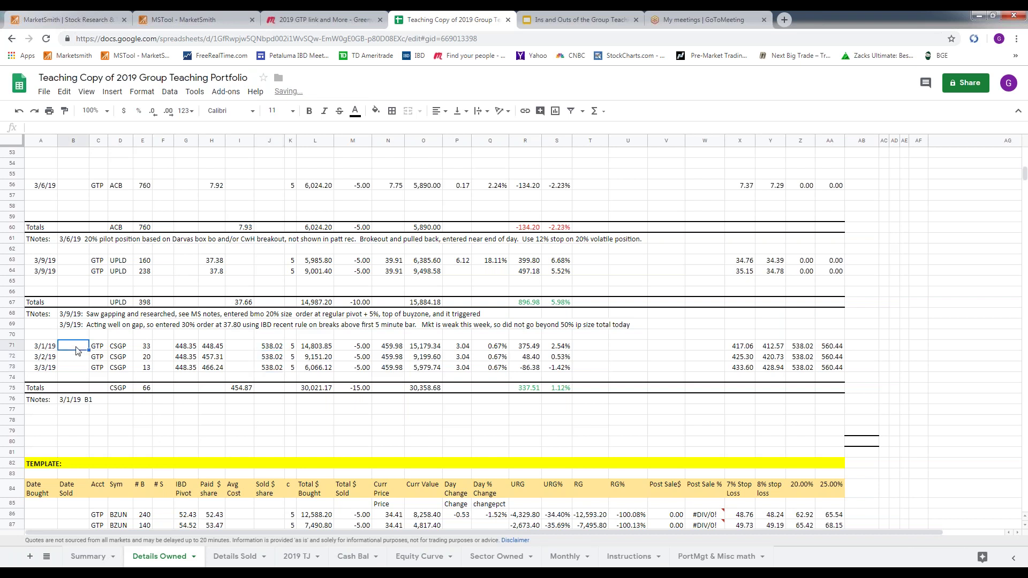
{"action": "type", "text": "4/"}
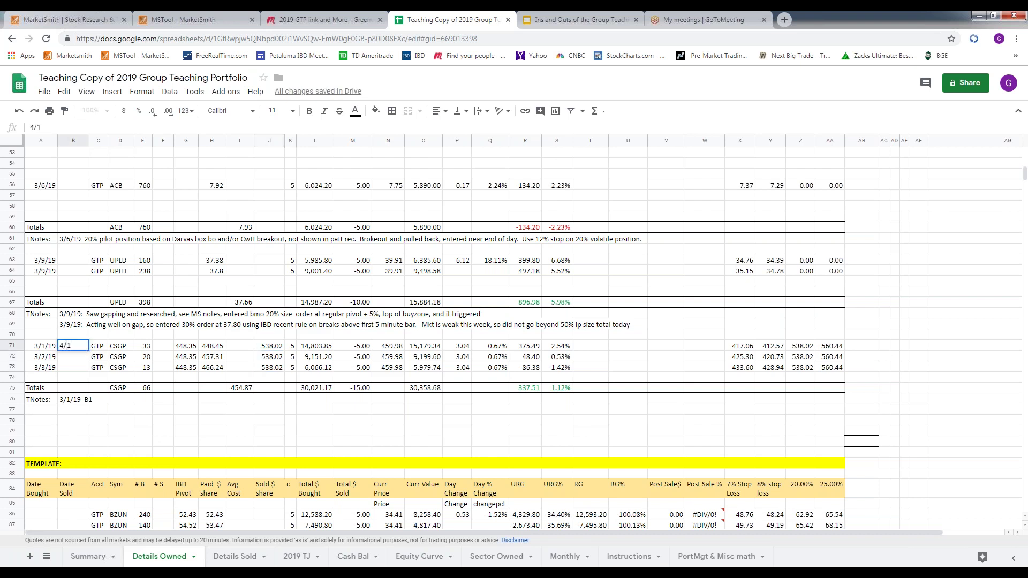
{"action": "type", "text": "1/19"}
{"action": "key", "text": "Return"}
{"action": "left_click", "coordinate": [69, 349]}
{"action": "left_click", "coordinate": [70, 359]}
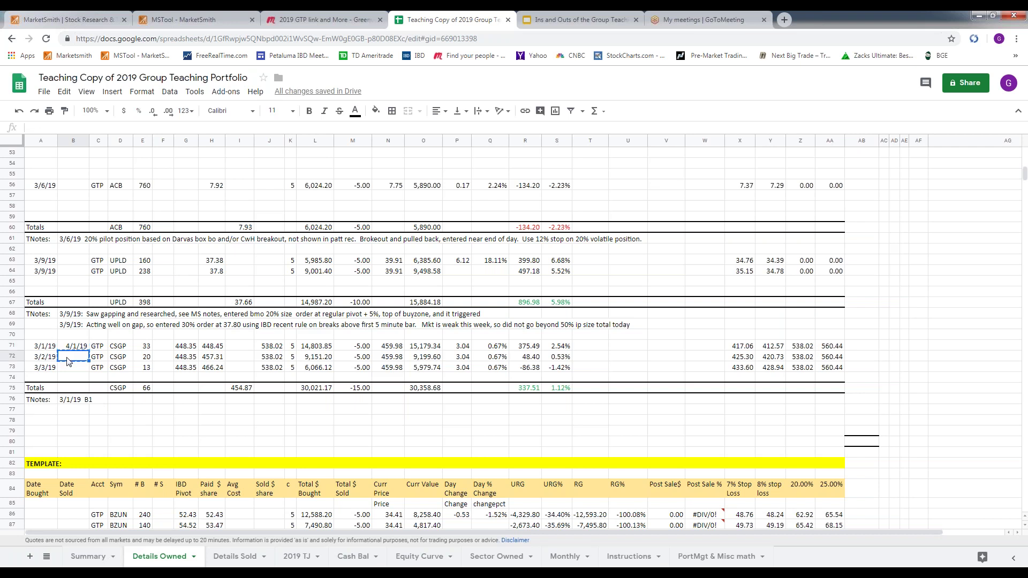
{"action": "key", "text": "ctrl+c"}
{"action": "left_click", "coordinate": [74, 348]}
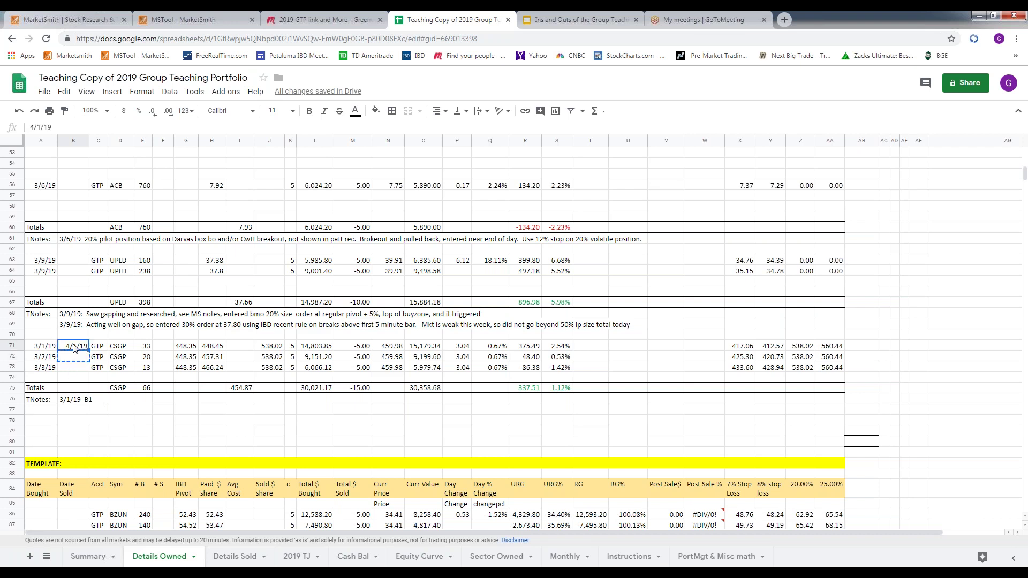
{"action": "key", "text": "ctrl+c"}
{"action": "left_click", "coordinate": [77, 359]}
{"action": "left_click_drag", "start_coordinate": [78, 360], "coordinate": [79, 369]}
{"action": "key", "text": "ctrl+v"}
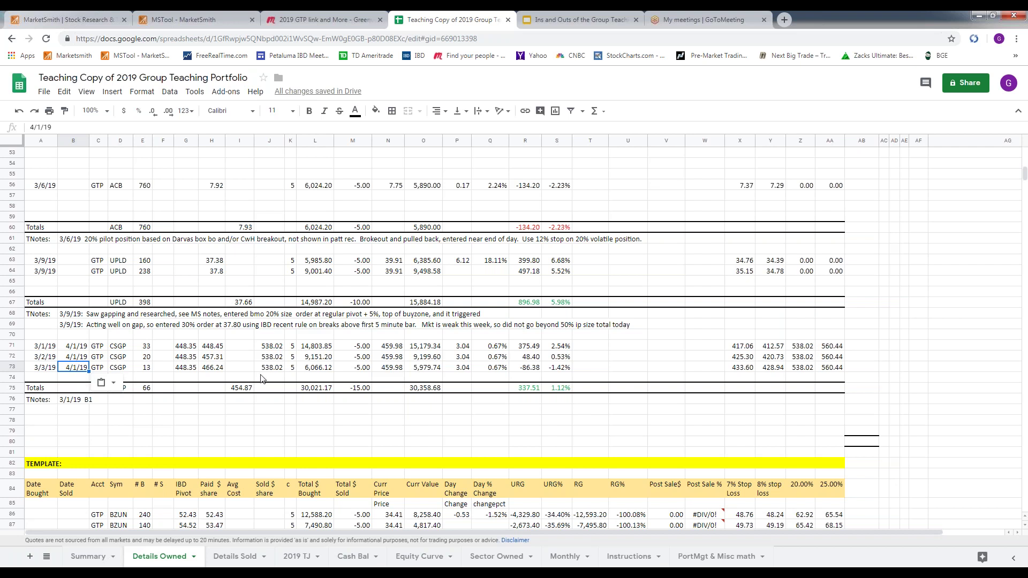
Enter the CSGP shares sold as 33, 20 and 13 in F71:F73.
{"action": "left_click", "coordinate": [162, 349]}
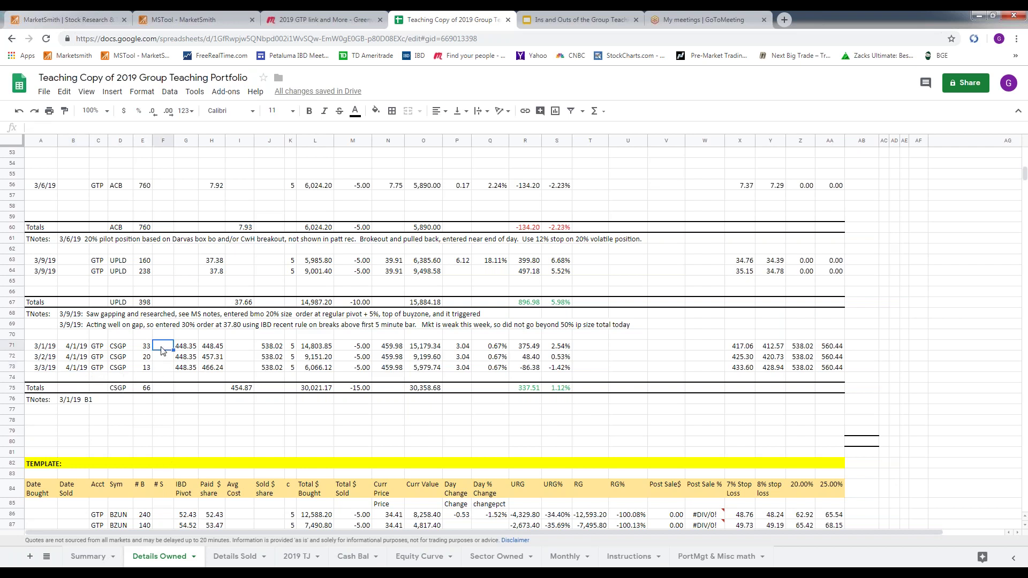
{"action": "type", "text": "33"}
{"action": "key", "text": "Return"}
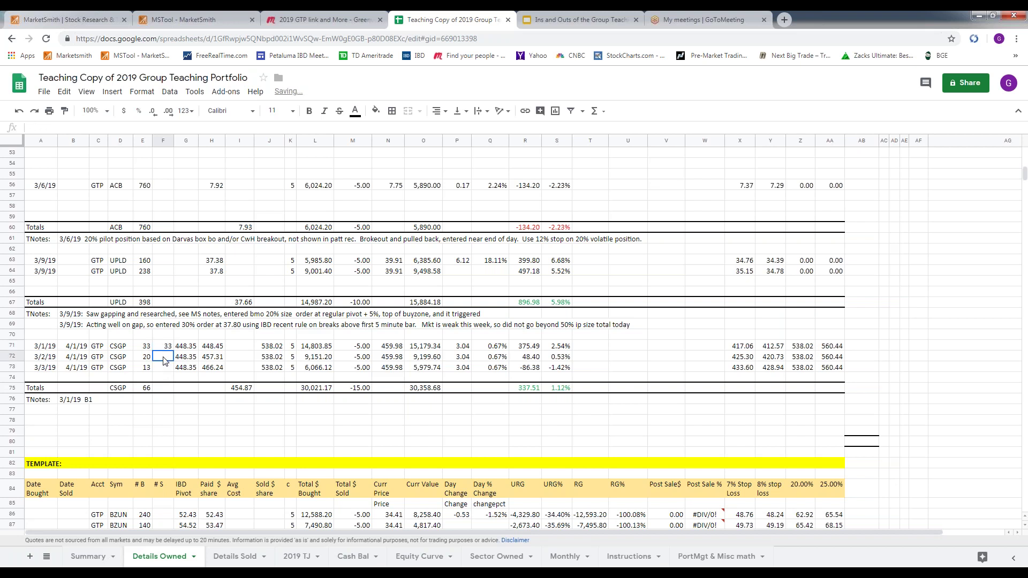
{"action": "type", "text": "20"}
{"action": "left_click", "coordinate": [165, 368]}
{"action": "type", "text": "13"}
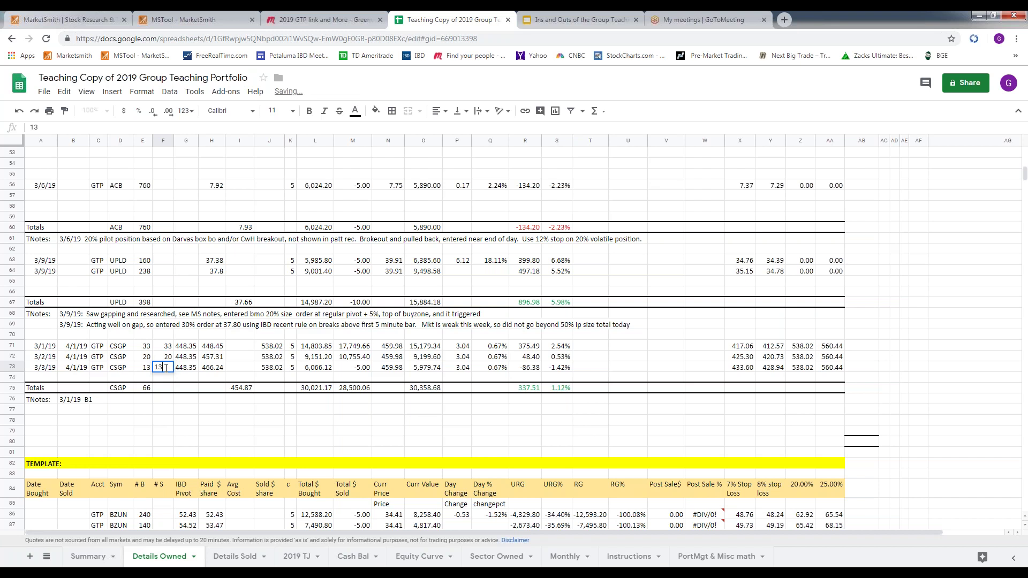
{"action": "left_click", "coordinate": [241, 411]}
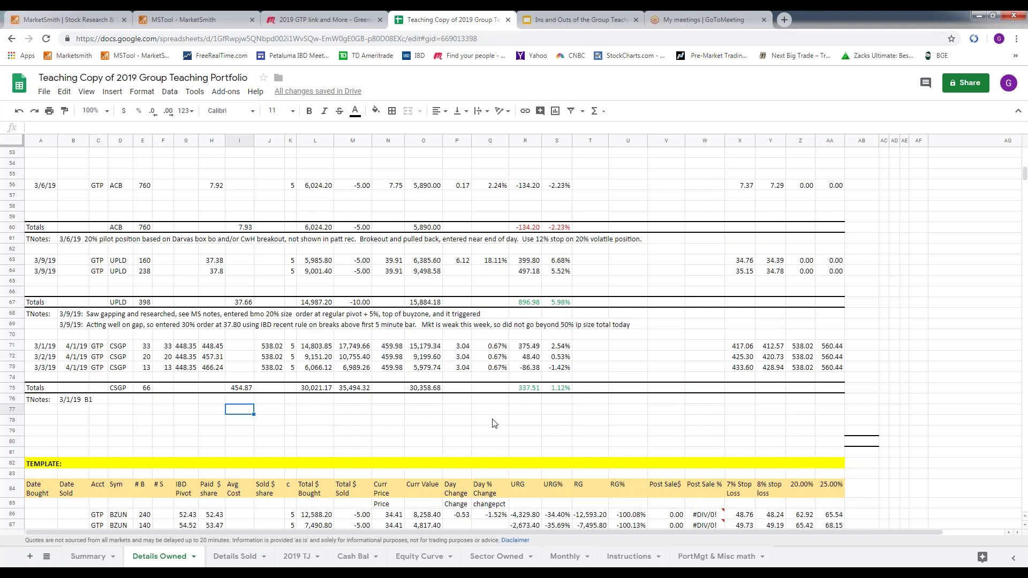
Copy the template's RG, RG%, Post Sale$ and Post Sale % formulas from T86:W90 into the CSGP block starting at T71.
{"action": "scroll", "coordinate": [629, 438], "scroll_direction": "down", "scroll_amount": 1}
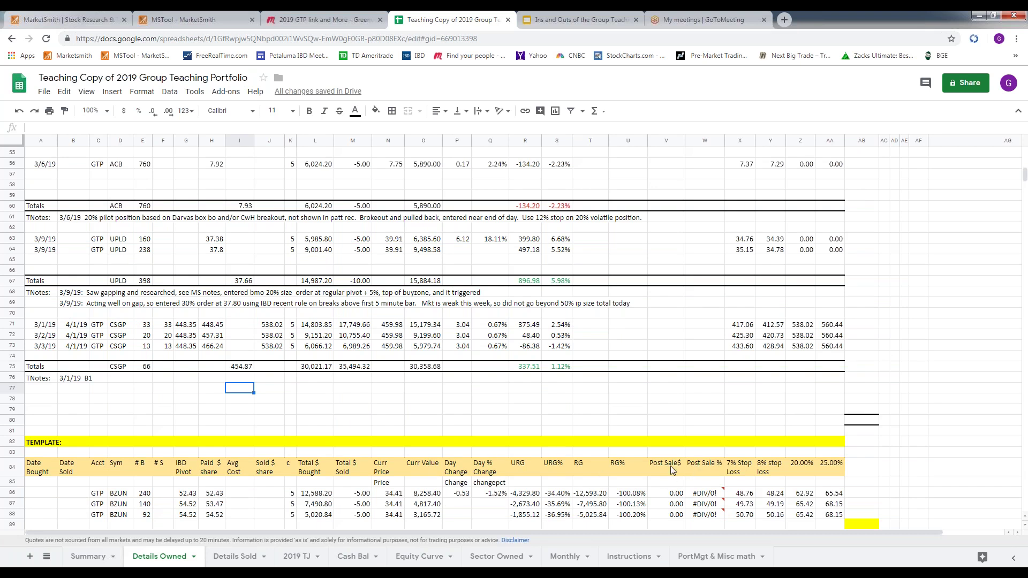
{"action": "scroll", "coordinate": [595, 469], "scroll_direction": "down", "scroll_amount": 1}
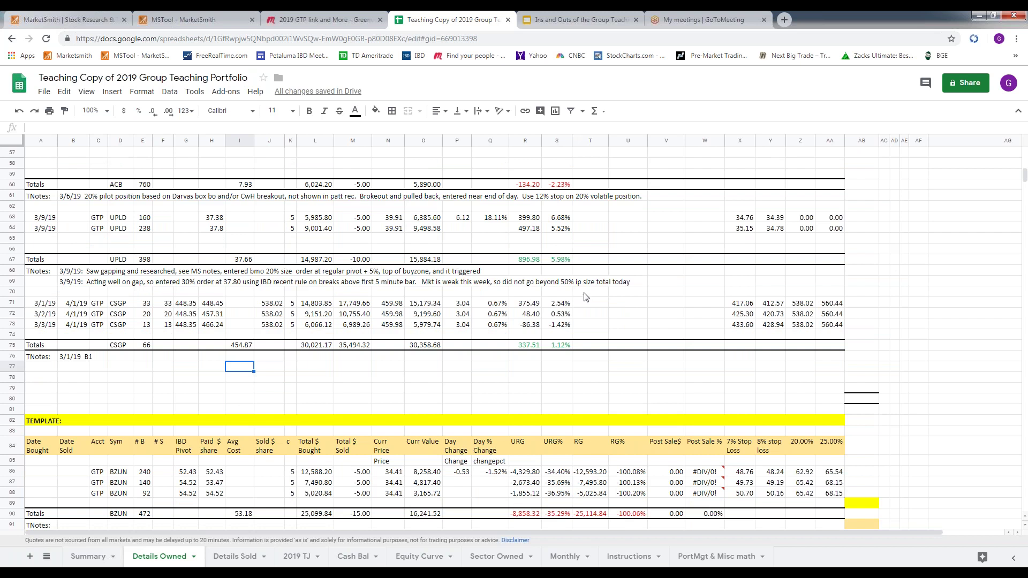
{"action": "left_click", "coordinate": [593, 475]}
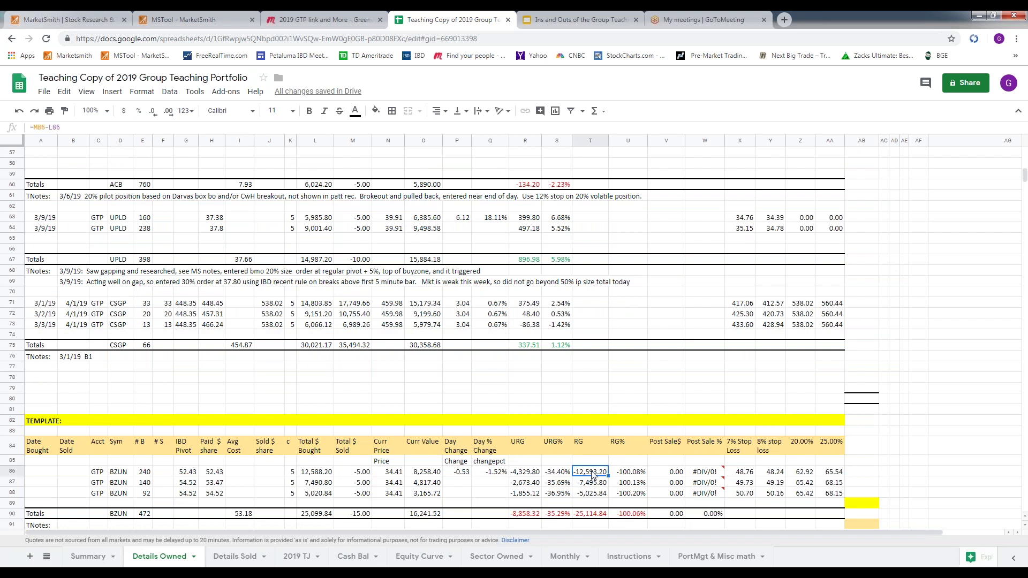
{"action": "left_click", "coordinate": [714, 514], "text": "shift"}
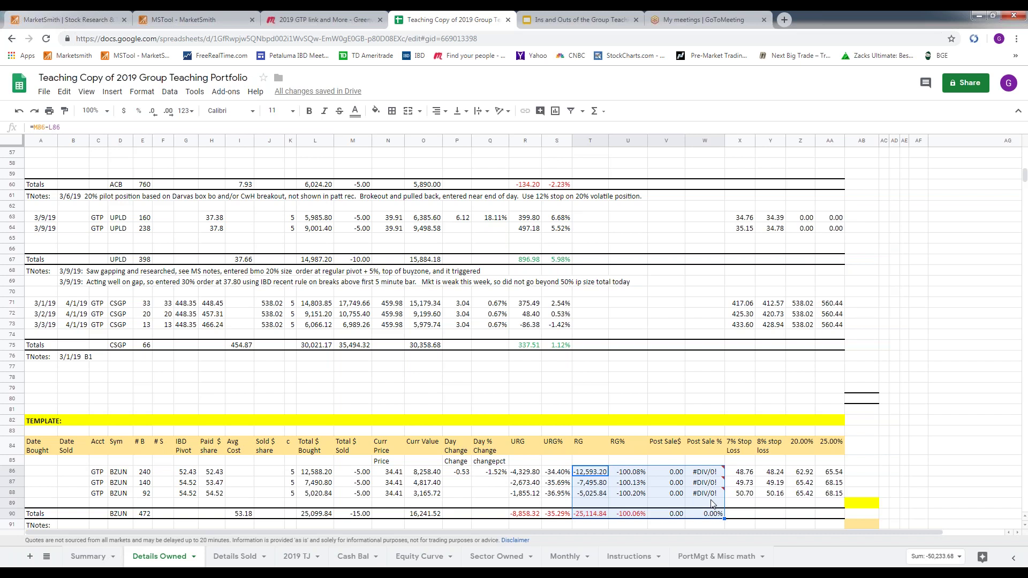
{"action": "left_click", "coordinate": [586, 309]}
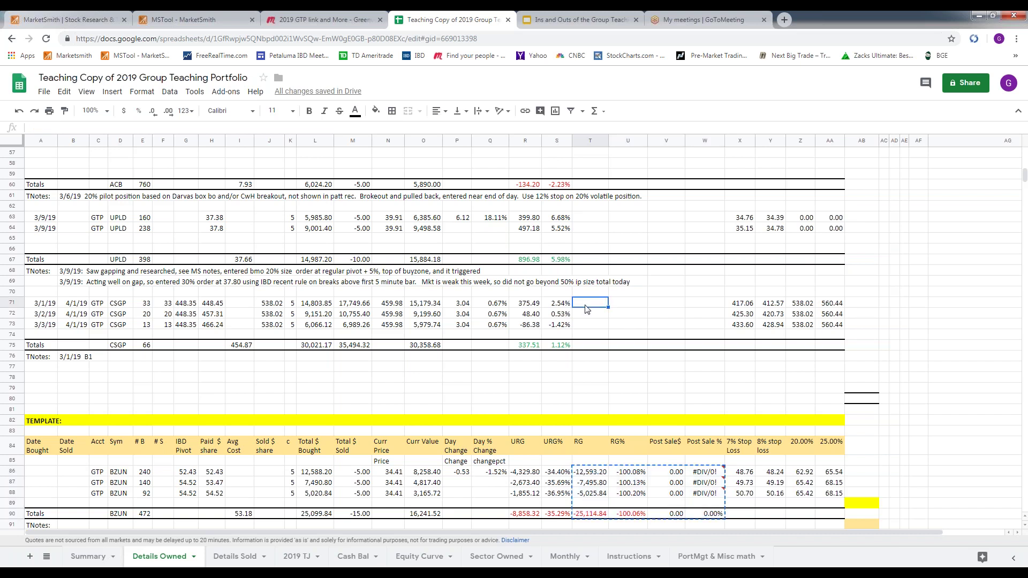
{"action": "key", "text": "ctrl+v"}
{"action": "left_click", "coordinate": [620, 369]}
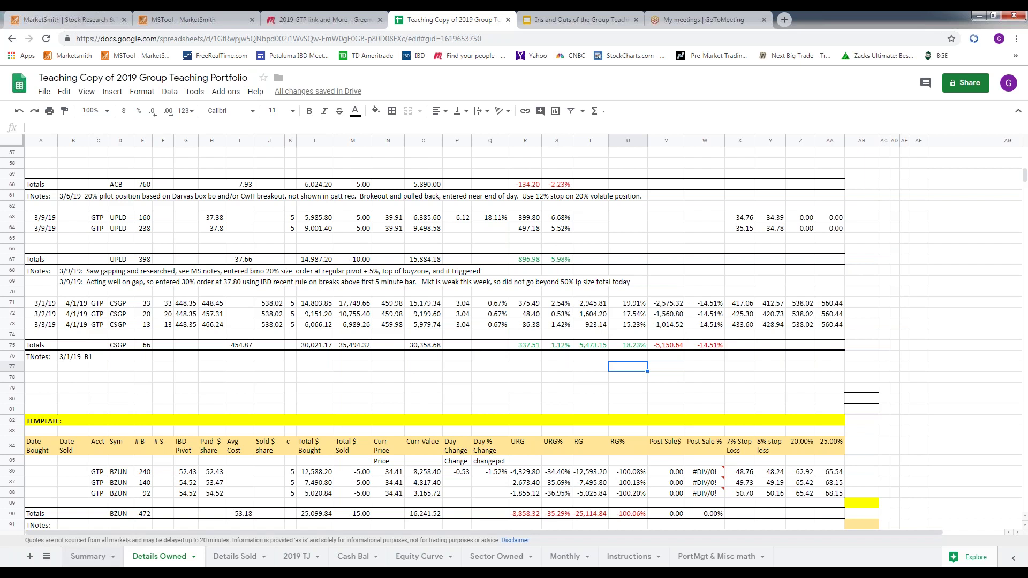
On Summary, delete row 11 holding the CSGP position.
{"action": "left_click", "coordinate": [88, 558]}
{"action": "left_click", "coordinate": [161, 557]}
{"action": "left_click", "coordinate": [101, 560]}
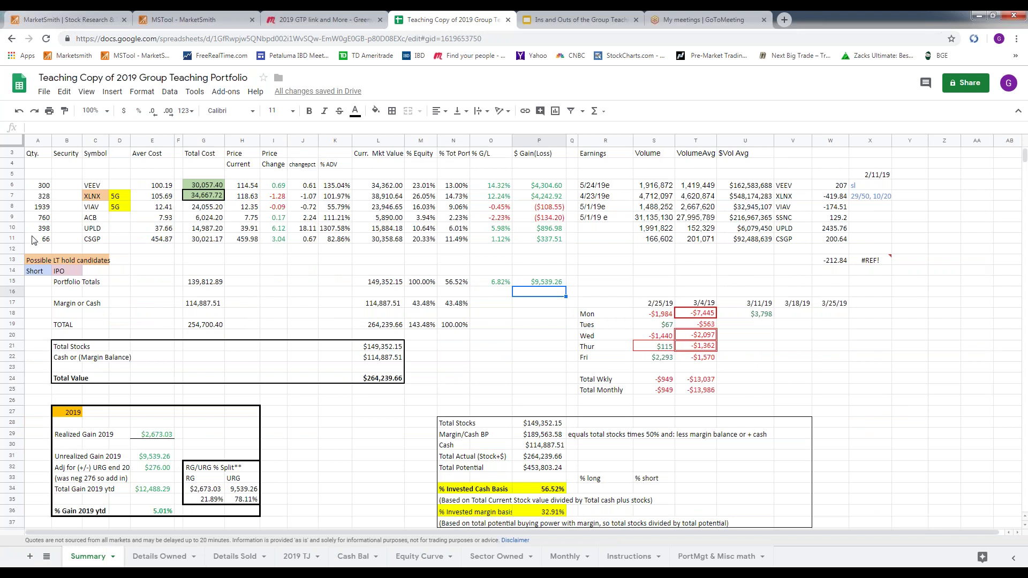
{"action": "left_click", "coordinate": [34, 239]}
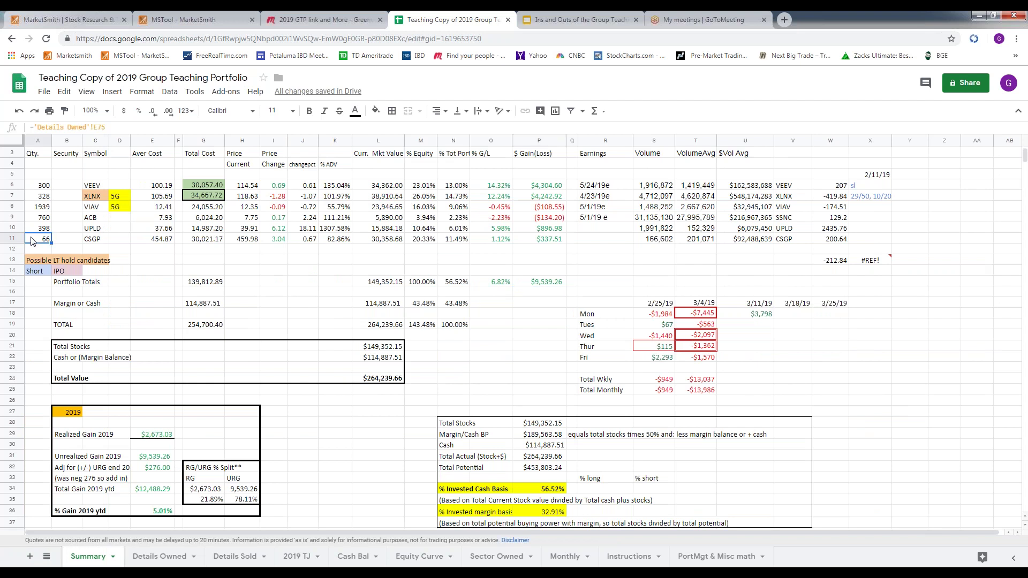
{"action": "left_click", "coordinate": [64, 93]}
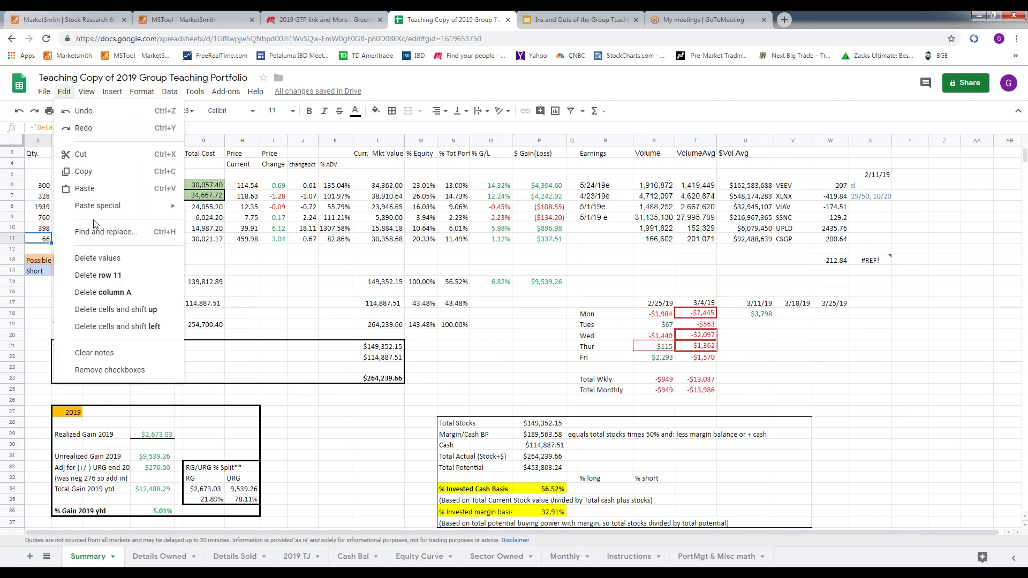
{"action": "left_click", "coordinate": [107, 277]}
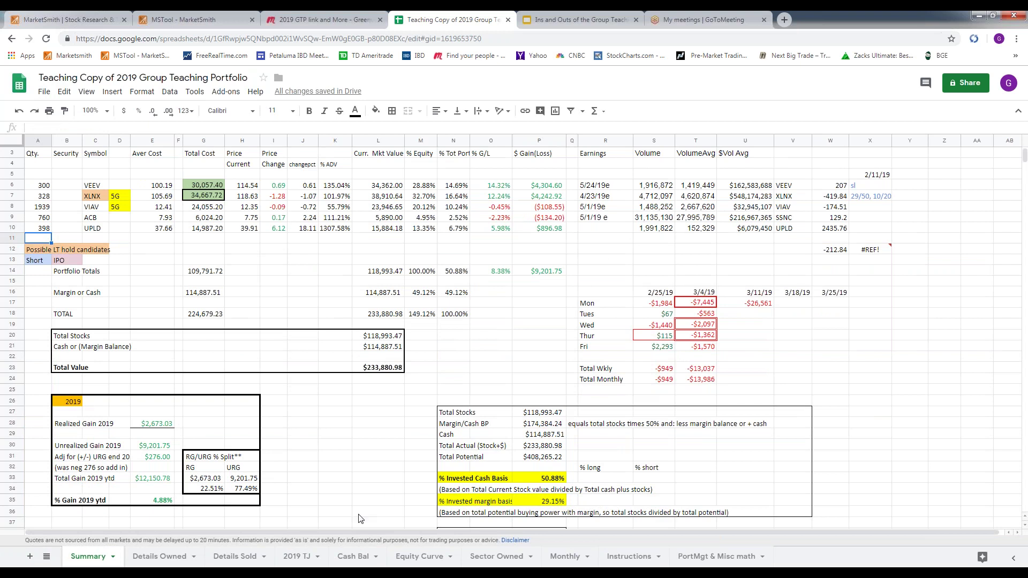
Consult the CSGP Total $ Sold on Details Owned, then record 35494.32 in Cash Bal C78 with the label "Sell all CSGP" in B78.
{"action": "left_click", "coordinate": [159, 557]}
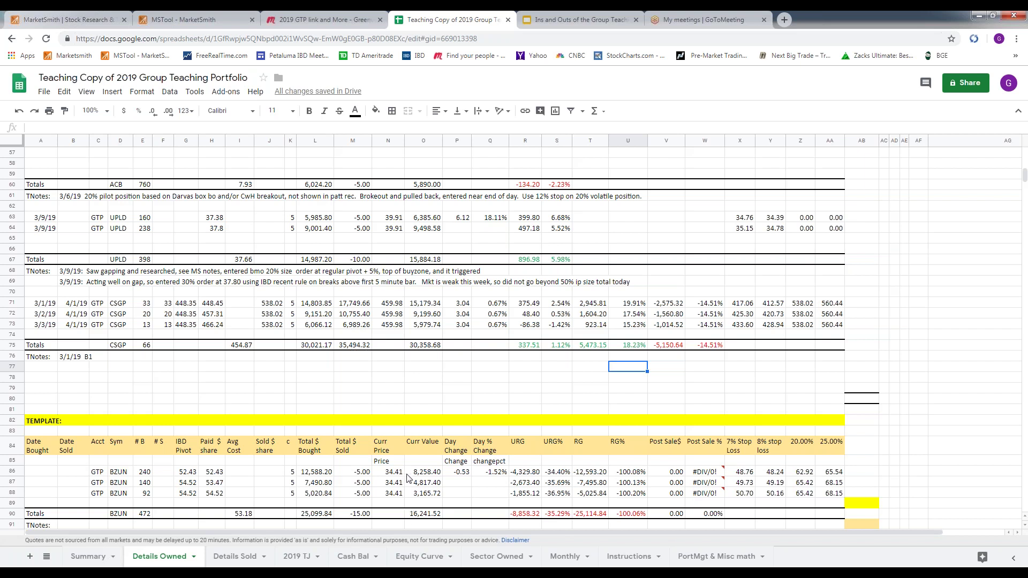
{"action": "left_click", "coordinate": [353, 557]}
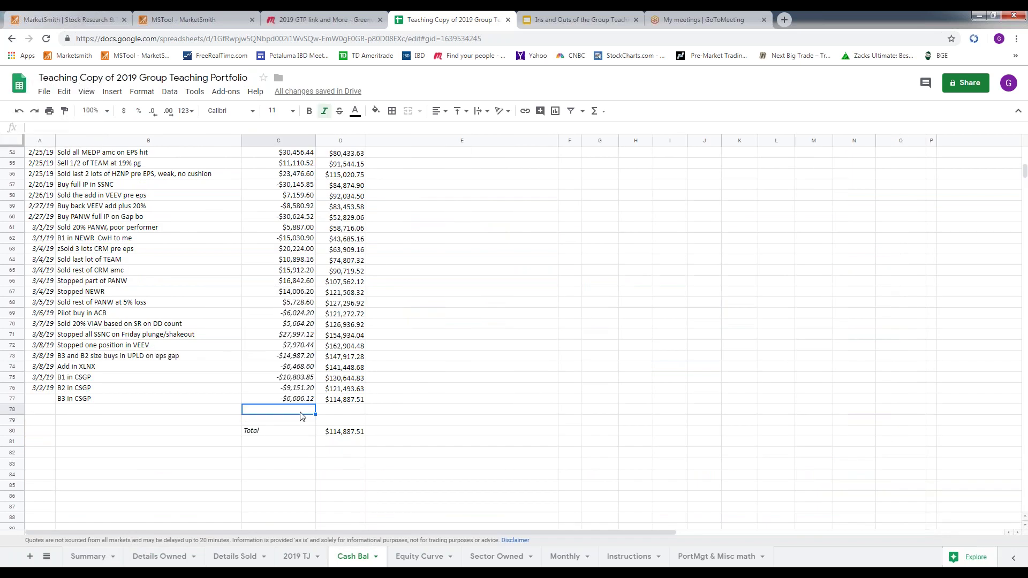
{"action": "type", "text": "35494.32"}
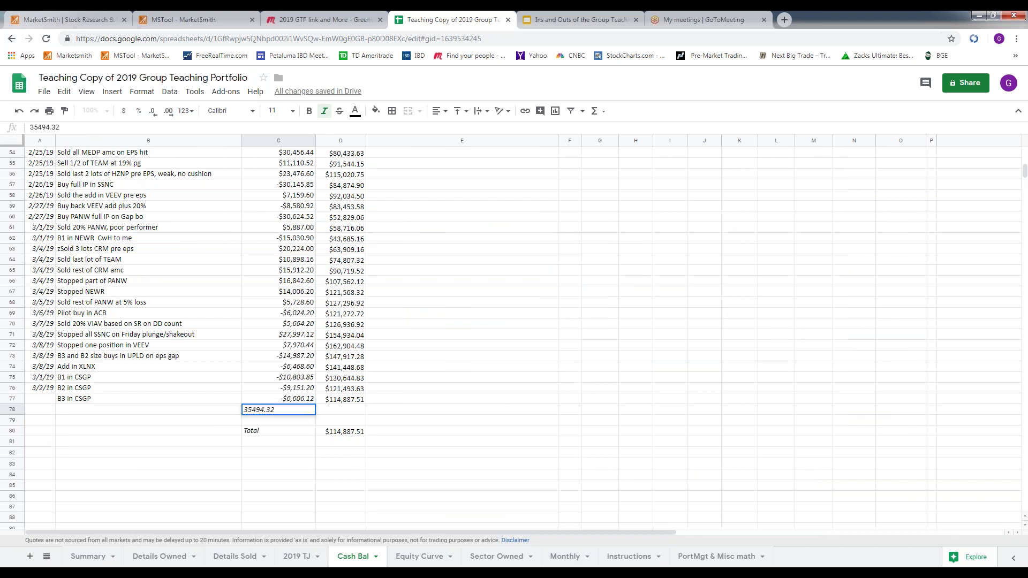
{"action": "left_click", "coordinate": [116, 413]}
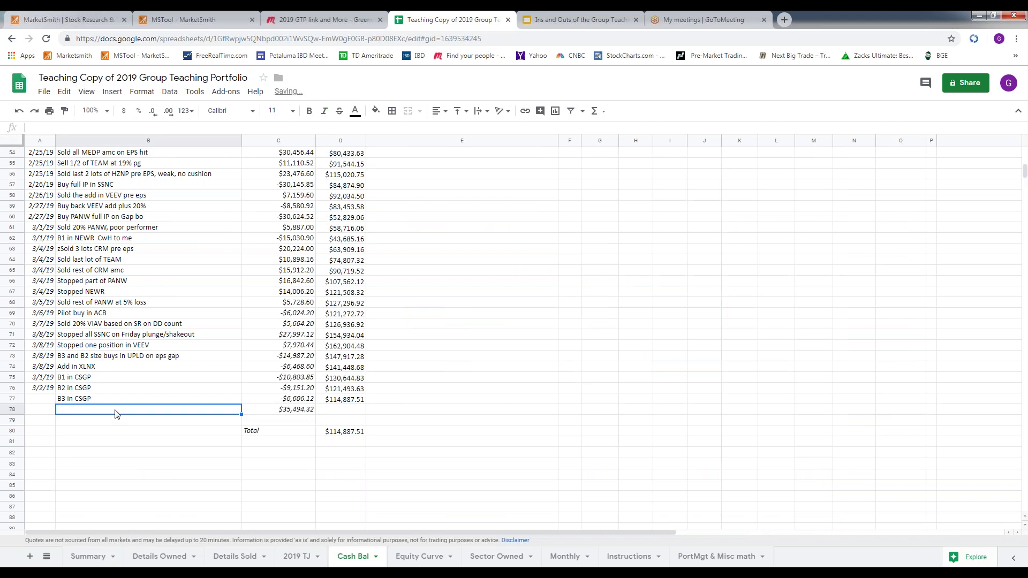
{"action": "type", "text": "Sell all CSGP"}
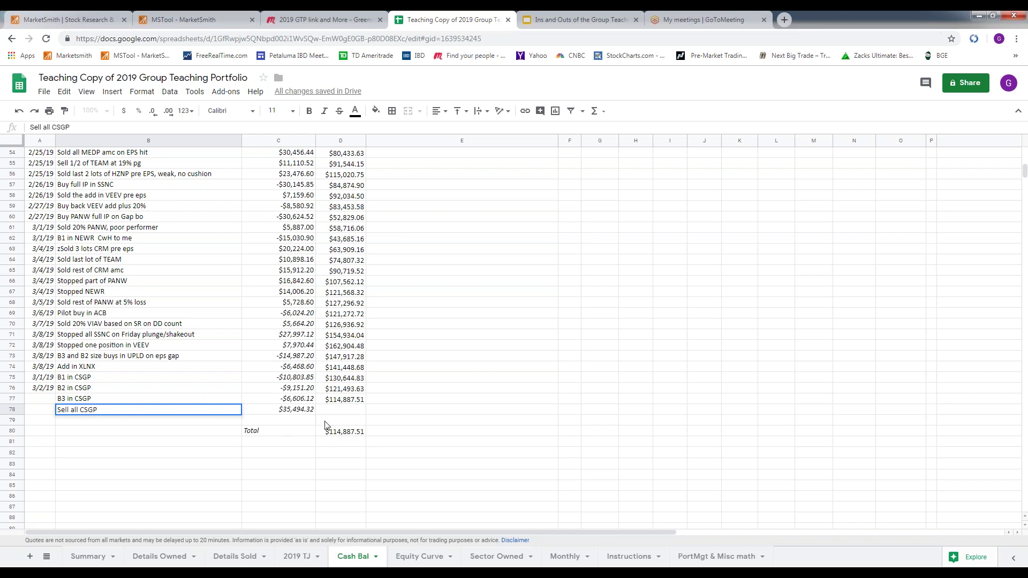
Extend the Cash Bal running-balance formula from D77 to D78 and set the Total in D80 to =D78.
{"action": "left_click", "coordinate": [433, 414]}
{"action": "left_click", "coordinate": [362, 403]}
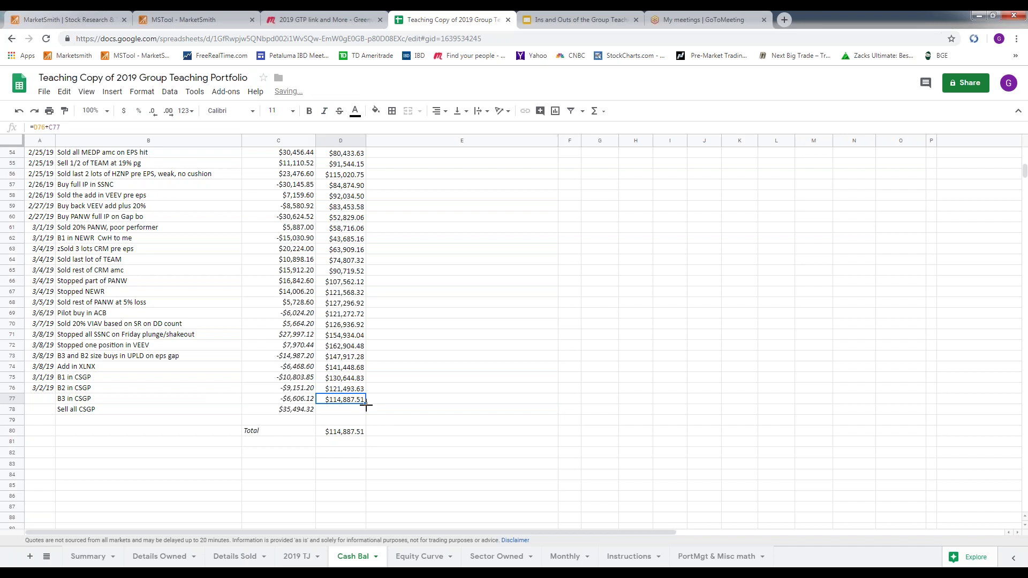
{"action": "left_click_drag", "start_coordinate": [365, 406], "coordinate": [362, 414]}
{"action": "left_click", "coordinate": [333, 435]}
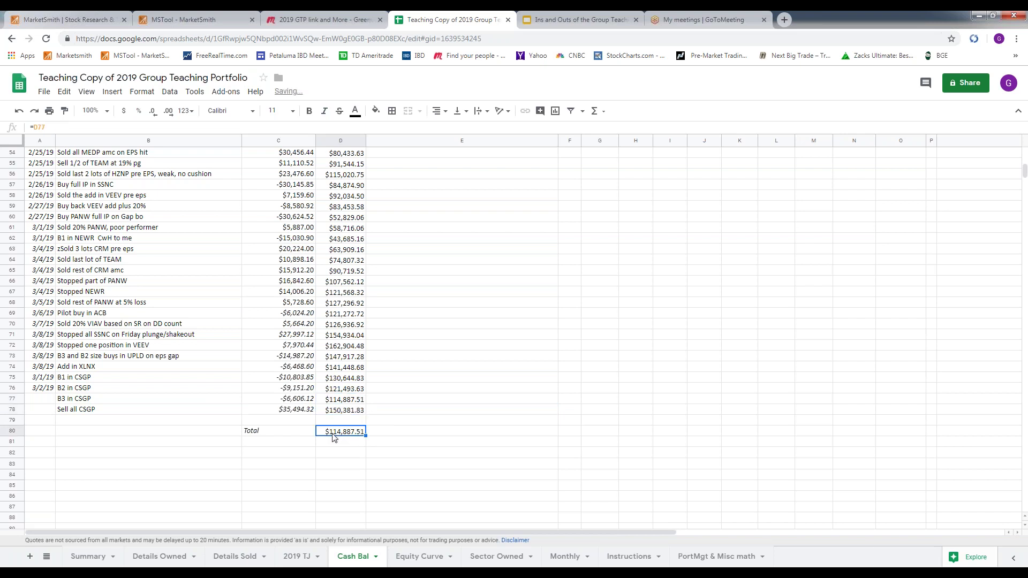
{"action": "type", "text": "="}
{"action": "left_click", "coordinate": [319, 412]}
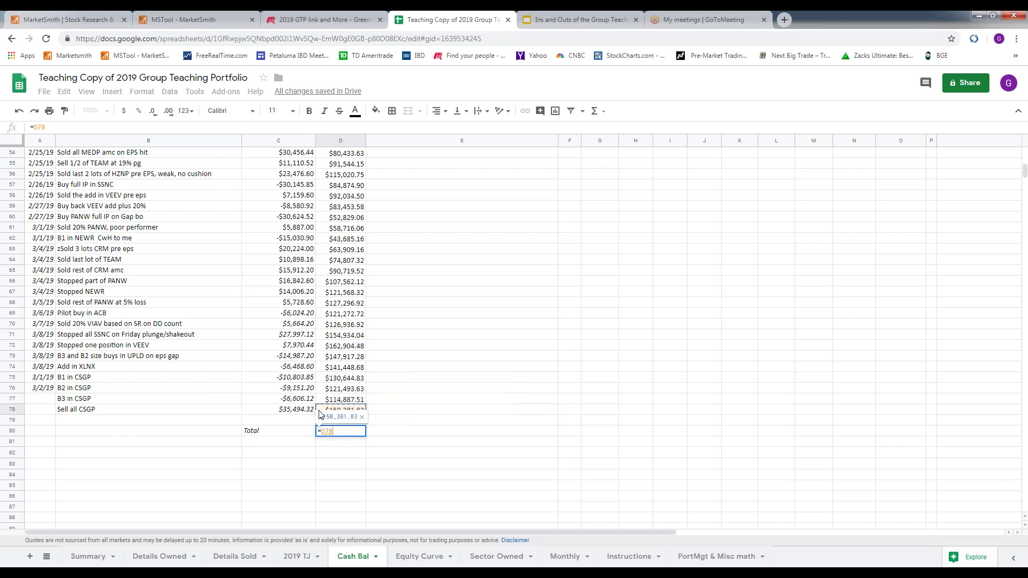
{"action": "key", "text": "Return"}
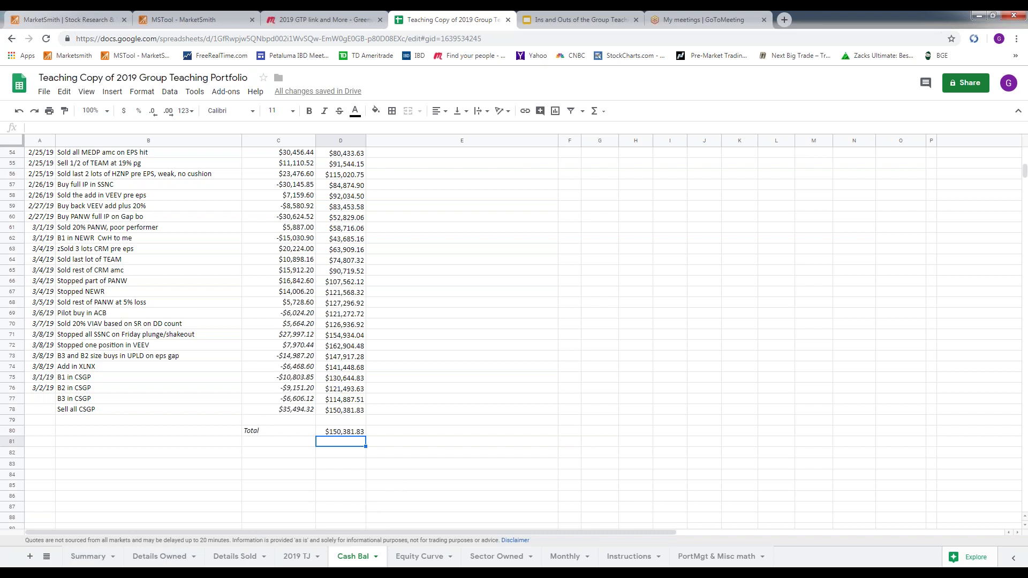
On Details Sold, insert 11 blank rows below row 153, beneath the SSNC block and its notes.
{"action": "left_click", "coordinate": [171, 560]}
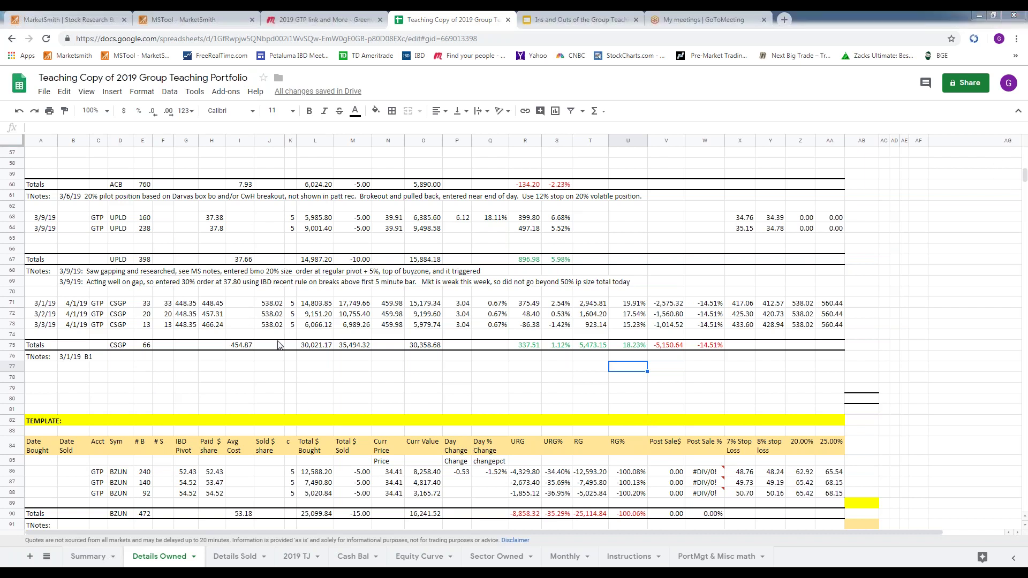
{"action": "left_click", "coordinate": [242, 557]}
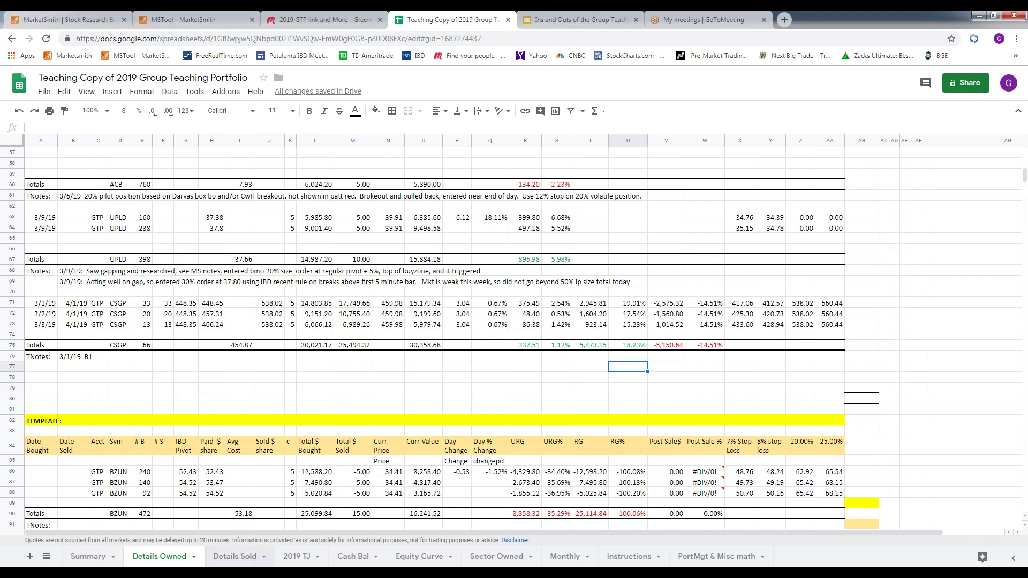
{"action": "scroll", "coordinate": [298, 373], "scroll_direction": "down", "scroll_amount": 14}
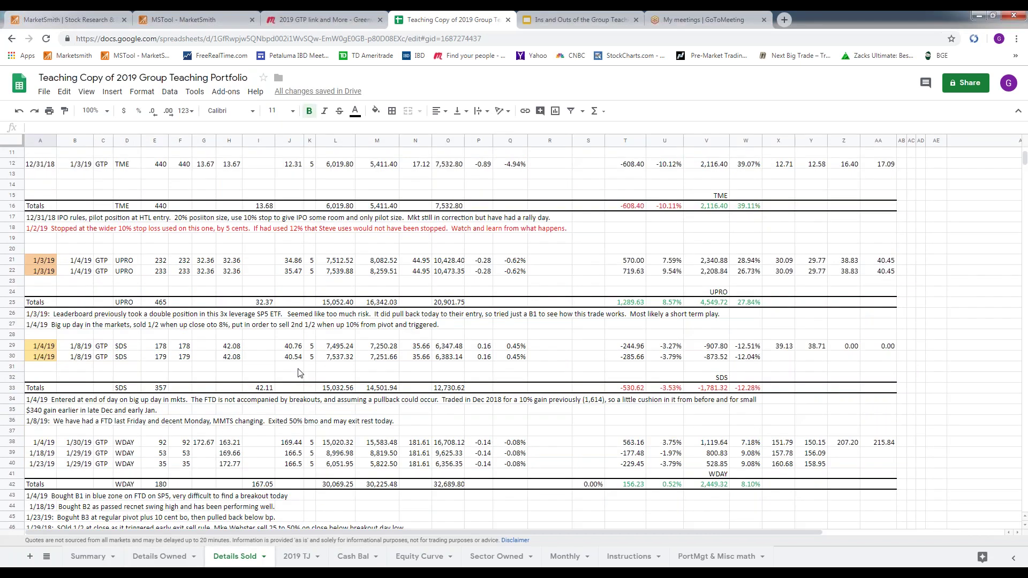
{"action": "scroll", "coordinate": [299, 373], "scroll_direction": "down", "scroll_amount": 12}
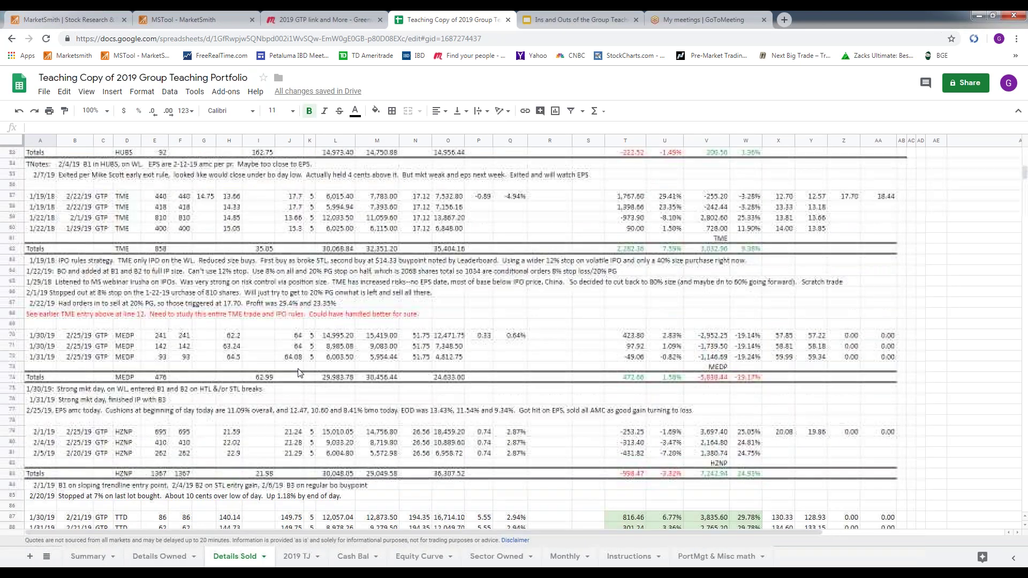
{"action": "scroll", "coordinate": [298, 372], "scroll_direction": "down", "scroll_amount": 18}
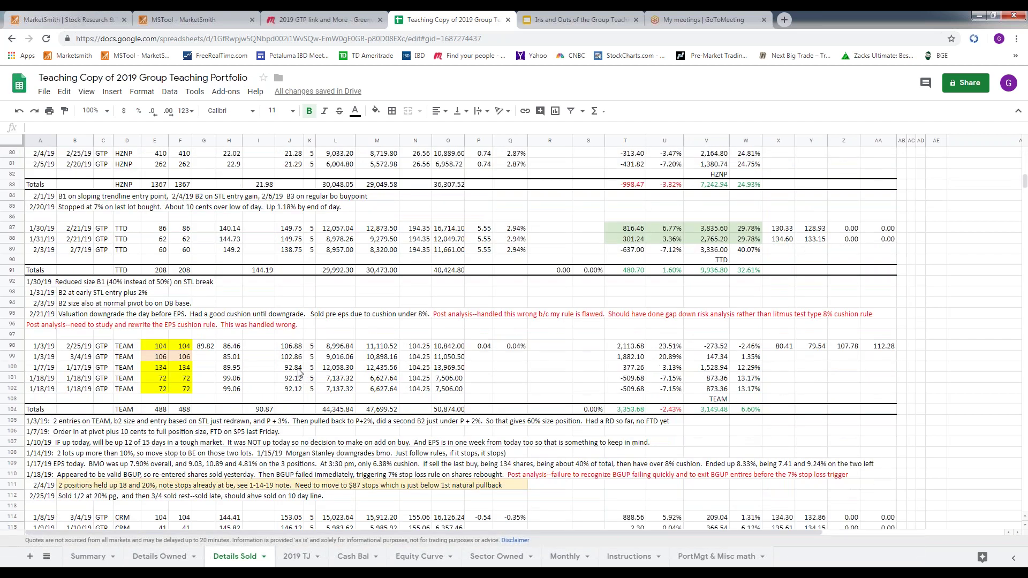
{"action": "scroll", "coordinate": [298, 372], "scroll_direction": "up", "scroll_amount": 3}
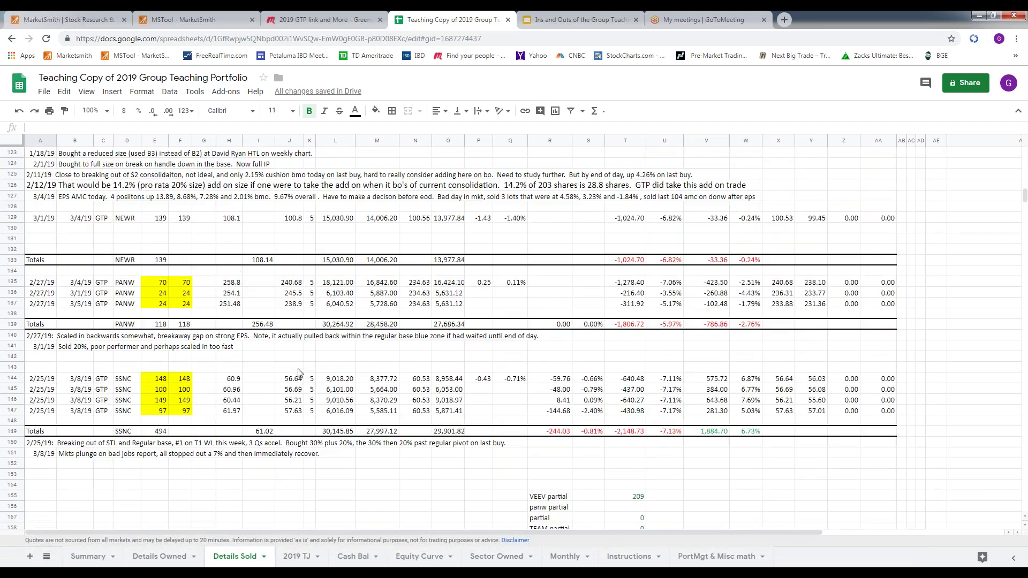
{"action": "left_click", "coordinate": [46, 476]}
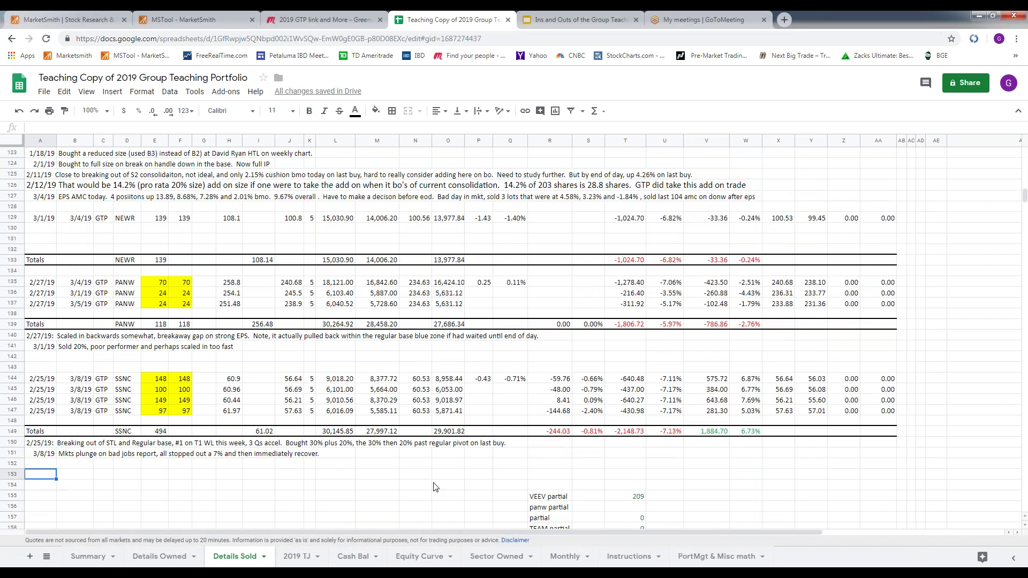
{"action": "left_click", "coordinate": [112, 91]}
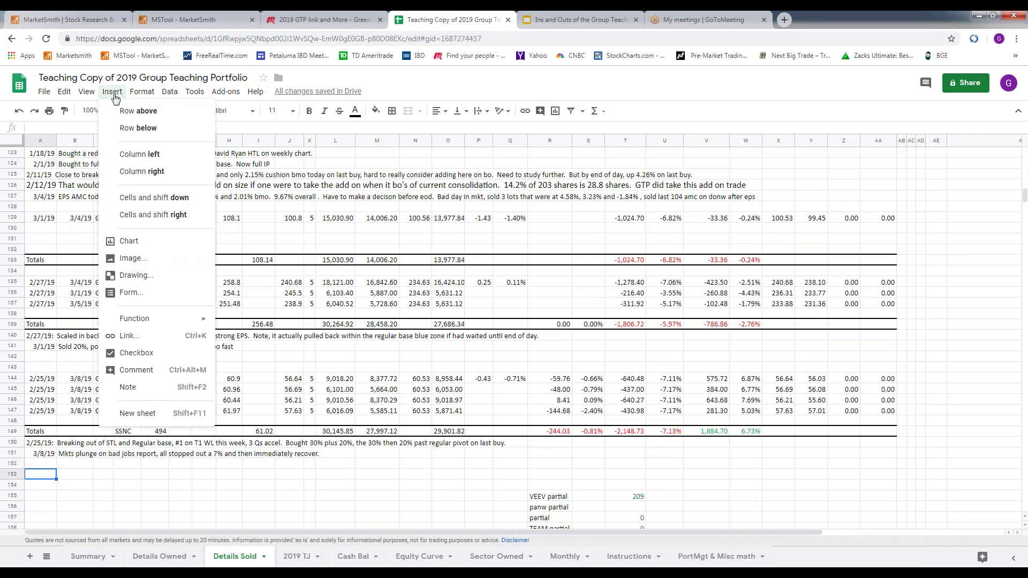
{"action": "left_click", "coordinate": [143, 128]}
{"action": "key", "text": "ctrl+y"}
{"action": "key", "text": "ctrl+y"}
{"action": "key", "text": "ctrl+y"}
{"action": "key", "text": "ctrl+y"}
{"action": "key", "text": "ctrl+y"}
{"action": "key", "text": "ctrl+y"}
{"action": "key", "text": "ctrl+y"}
{"action": "key", "text": "ctrl+y"}
{"action": "key", "text": "ctrl+y"}
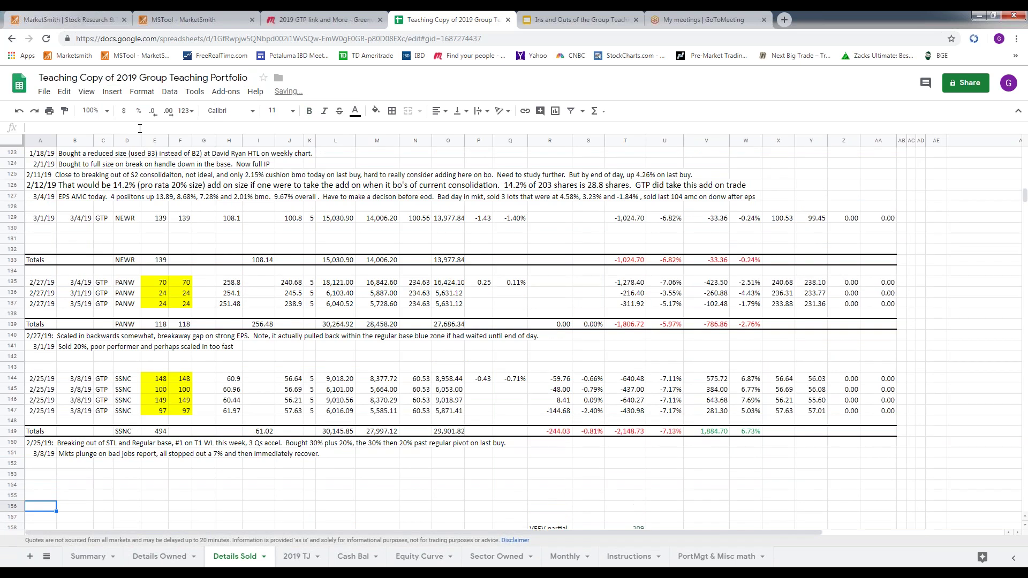
{"action": "key", "text": "ctrl+y"}
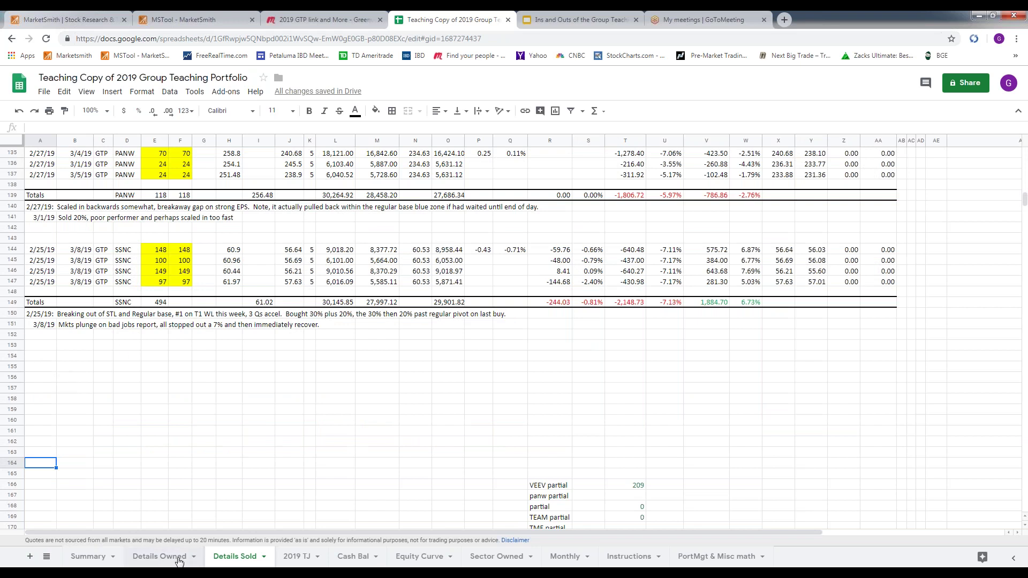
Move the CSGP block A71:AA76 from Details Owned to Details Sold, starting at cell A153.
{"action": "left_click", "coordinate": [172, 560]}
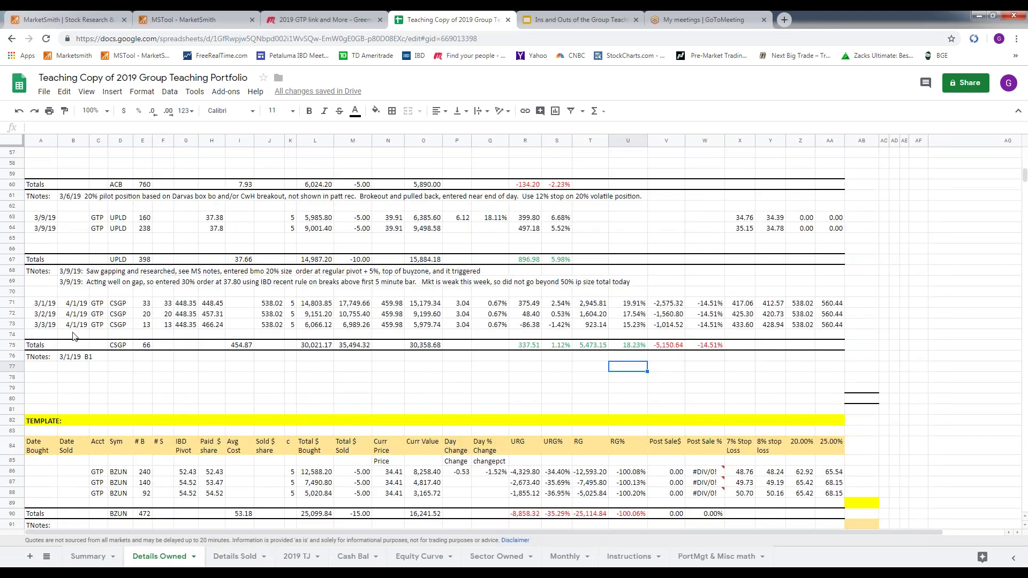
{"action": "left_click", "coordinate": [41, 305]}
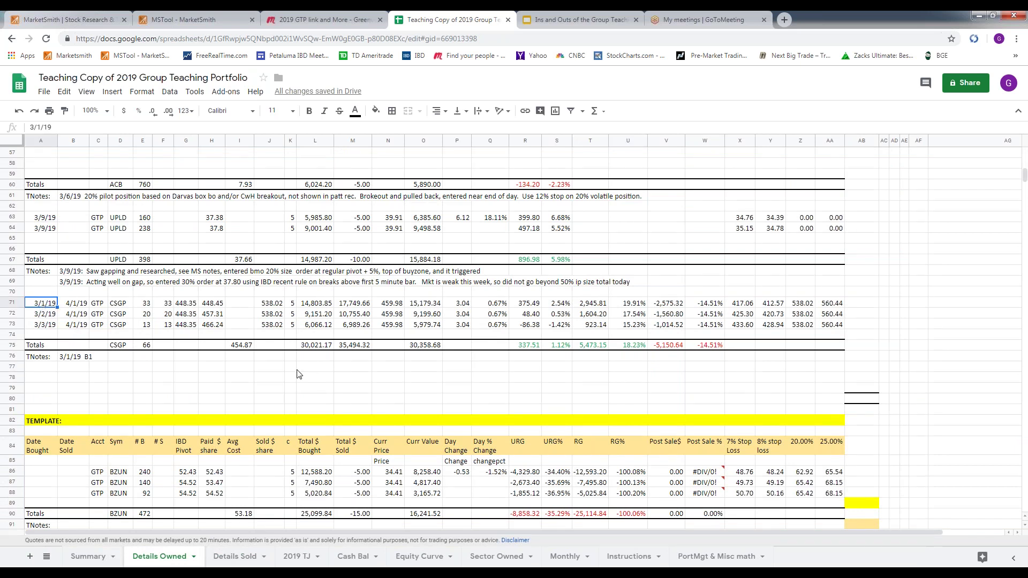
{"action": "left_click", "coordinate": [837, 361], "text": "shift"}
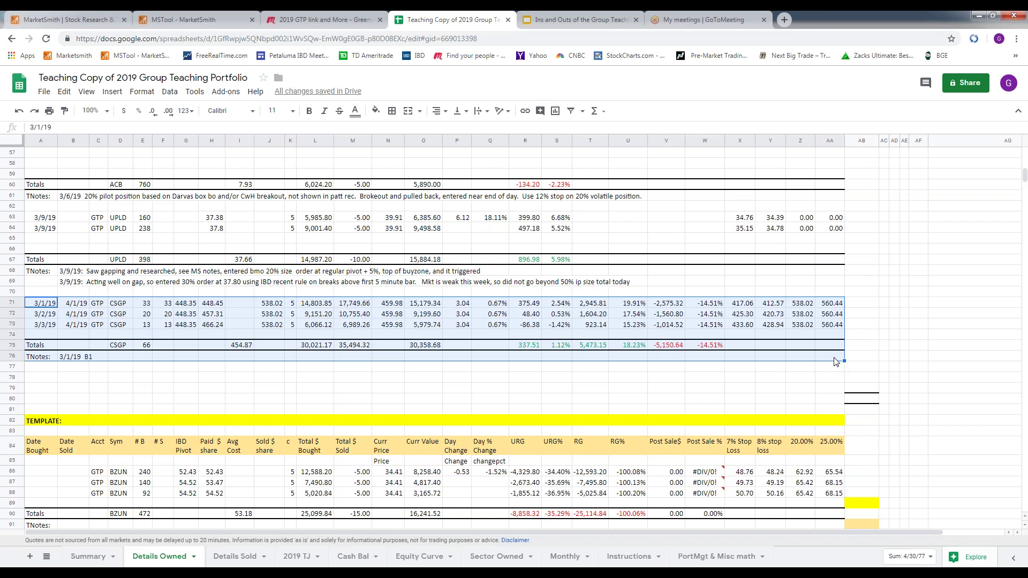
{"action": "key", "text": "ctrl+c"}
{"action": "left_click", "coordinate": [247, 564]}
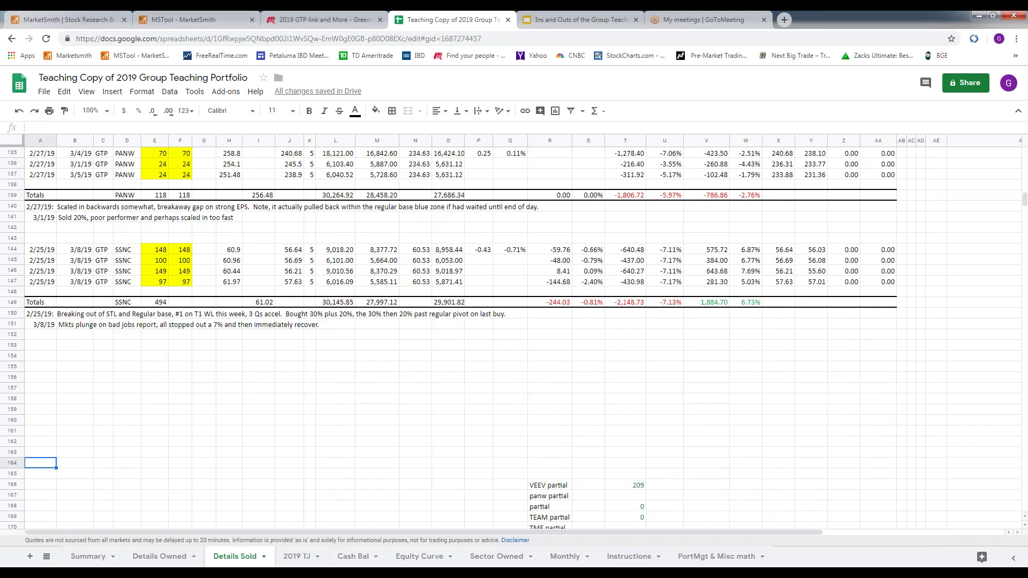
{"action": "left_click", "coordinate": [39, 349]}
{"action": "key", "text": "ctrl+v"}
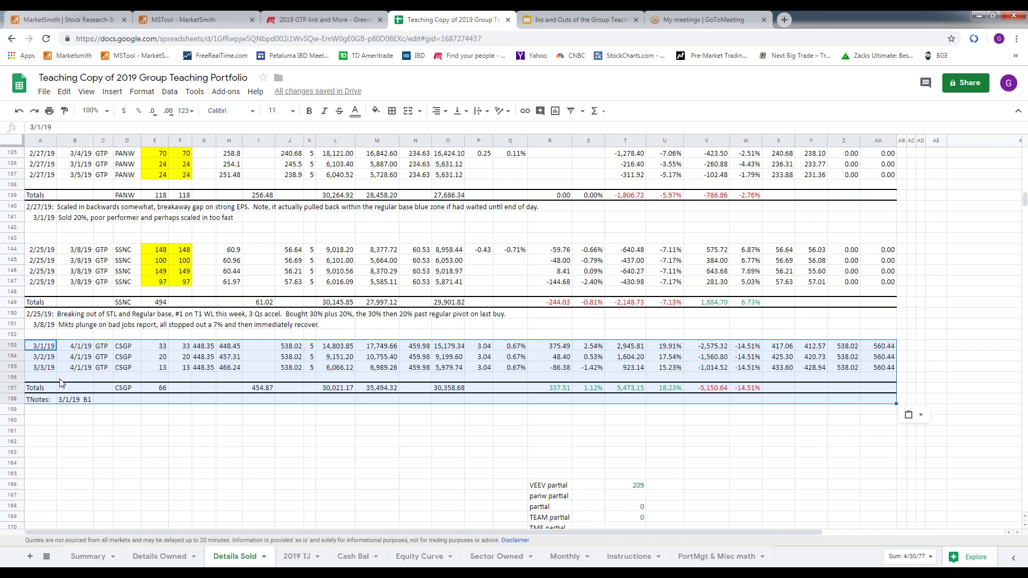
Clear the CSGP unrealized gain and unrealized gain % cells R153:S157 on Details Sold.
{"action": "left_click", "coordinate": [562, 349]}
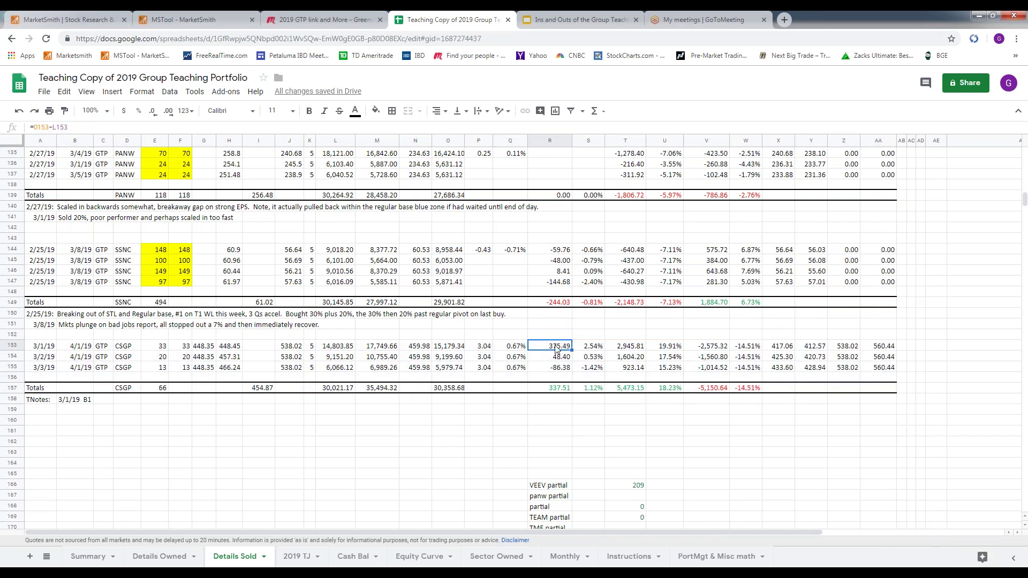
{"action": "left_click_drag", "start_coordinate": [557, 351], "coordinate": [591, 391]}
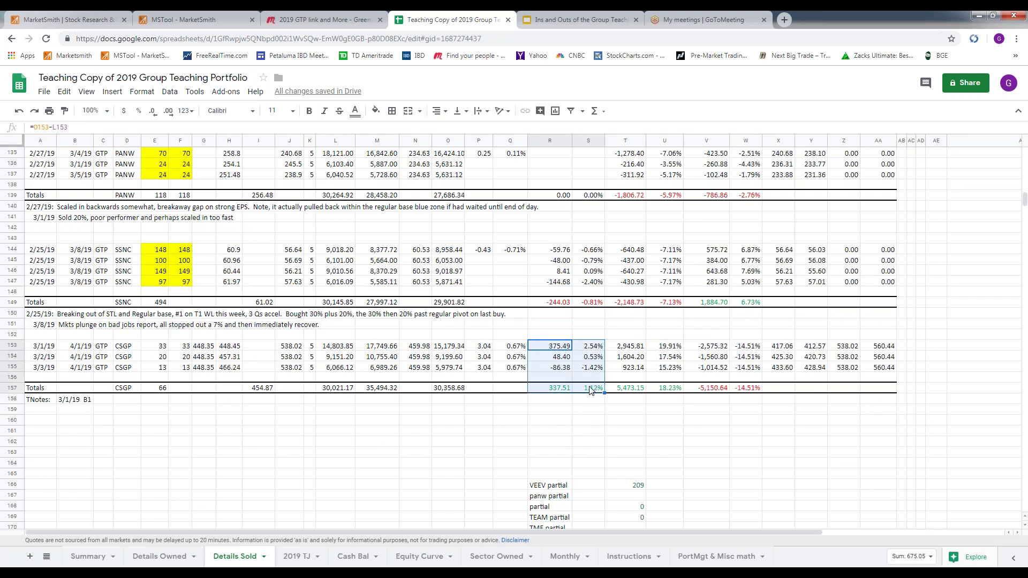
{"action": "key", "text": "Delete"}
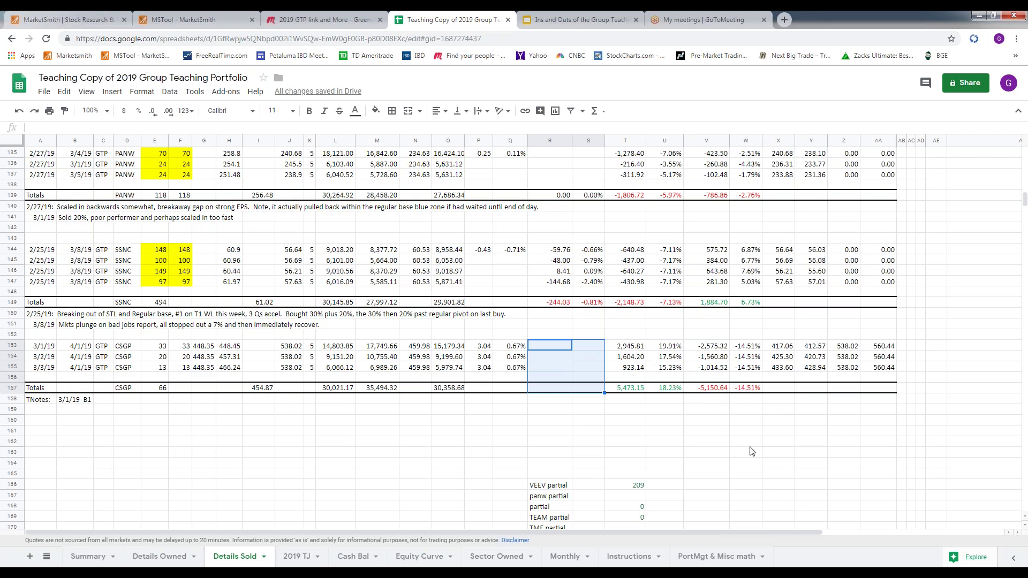
Append +T157, the CSGP realized gain total, to the Total YTD RG formula in T172, then check the realized gain on Summary.
{"action": "scroll", "coordinate": [752, 451], "scroll_direction": "down", "scroll_amount": 2}
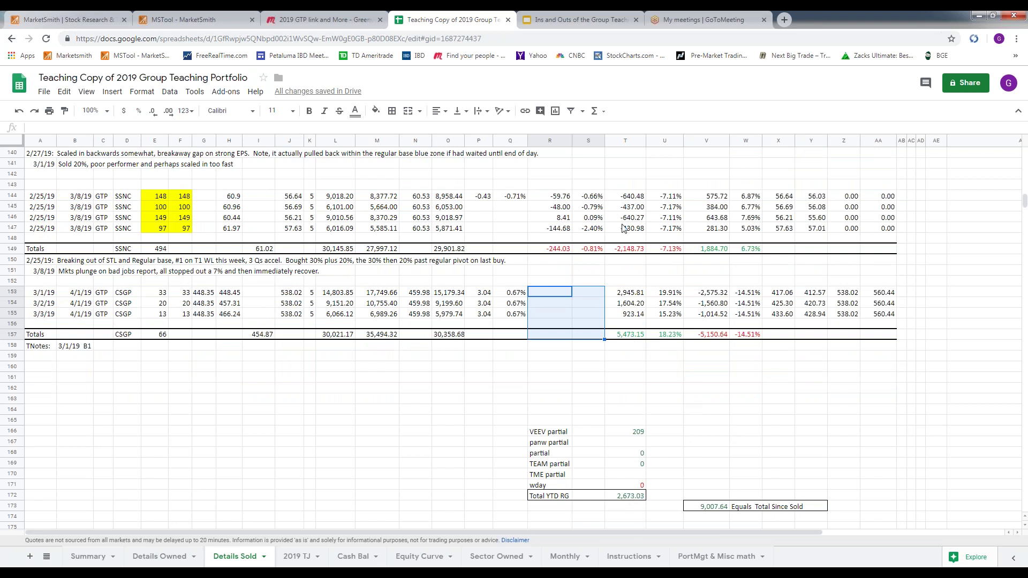
{"action": "left_click", "coordinate": [625, 497]}
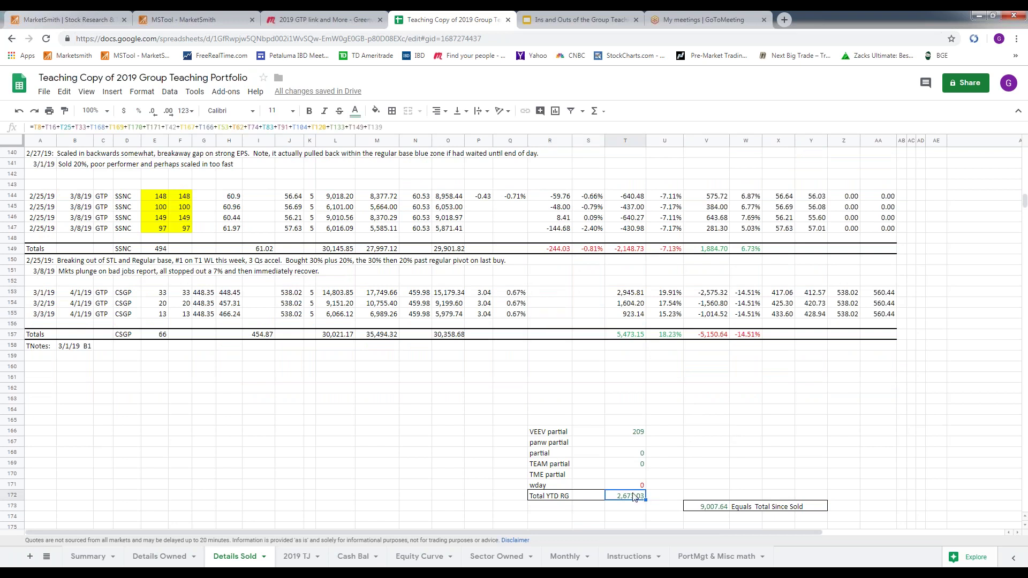
{"action": "double_click", "coordinate": [631, 498]}
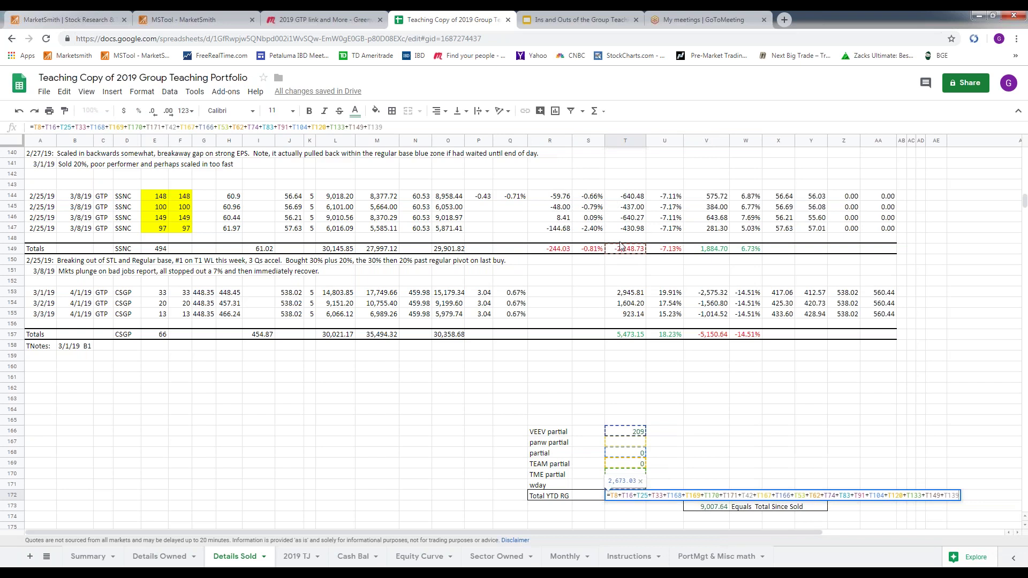
{"action": "scroll", "coordinate": [935, 374], "scroll_direction": "up", "scroll_amount": 3}
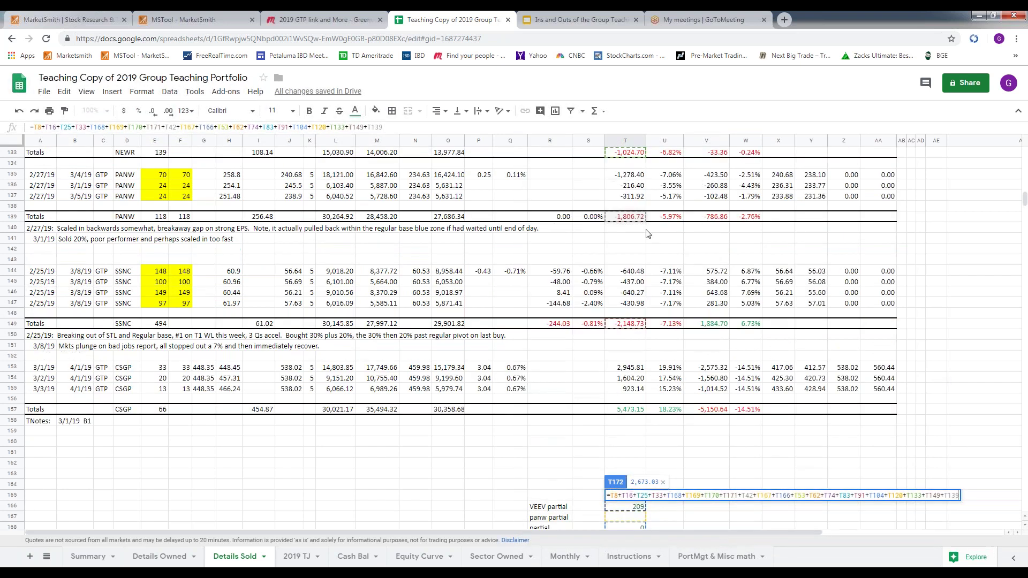
{"action": "scroll", "coordinate": [935, 299], "scroll_direction": "down", "scroll_amount": 2}
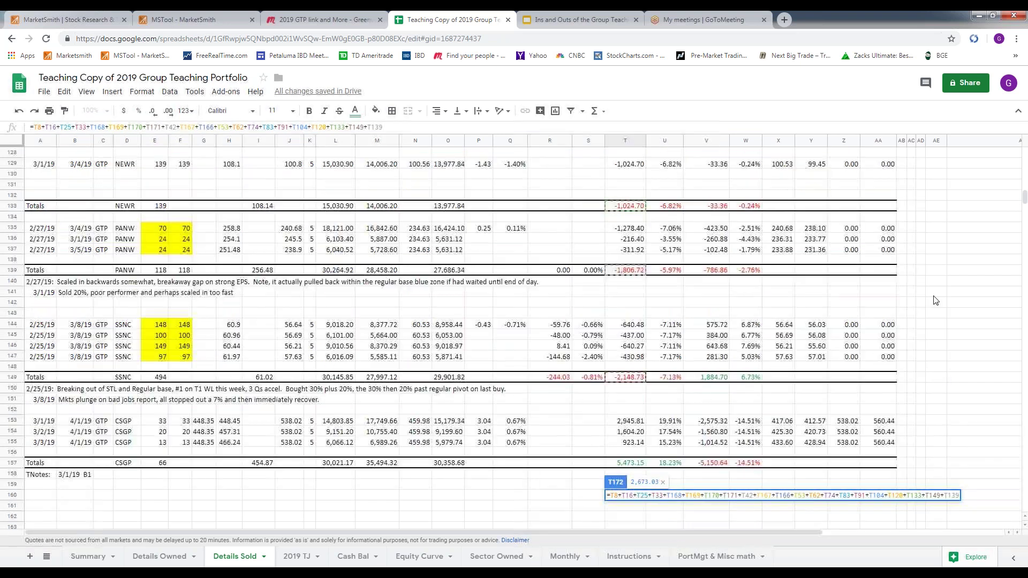
{"action": "scroll", "coordinate": [937, 305], "scroll_direction": "down", "scroll_amount": 4}
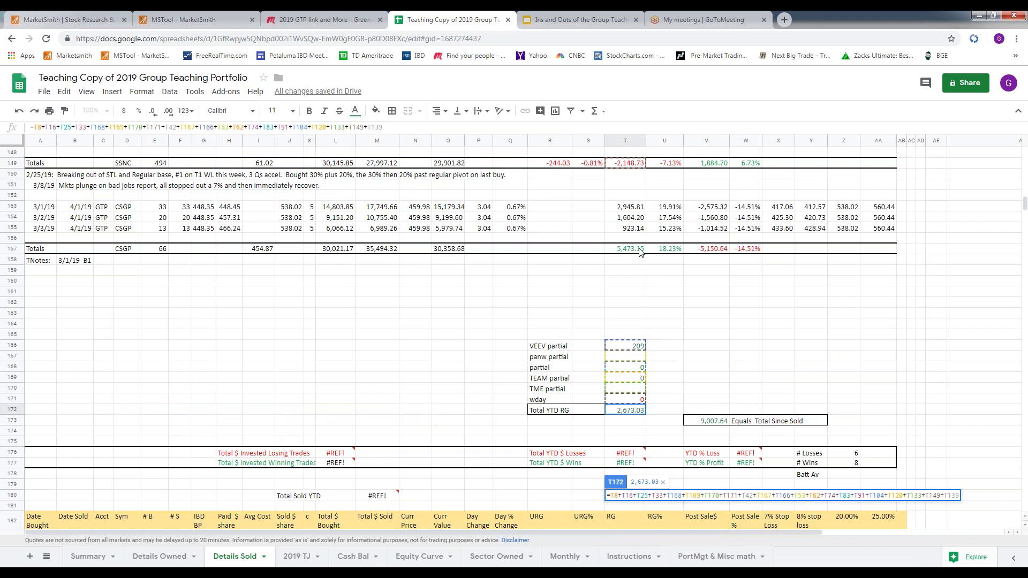
{"action": "left_click", "coordinate": [401, 128]}
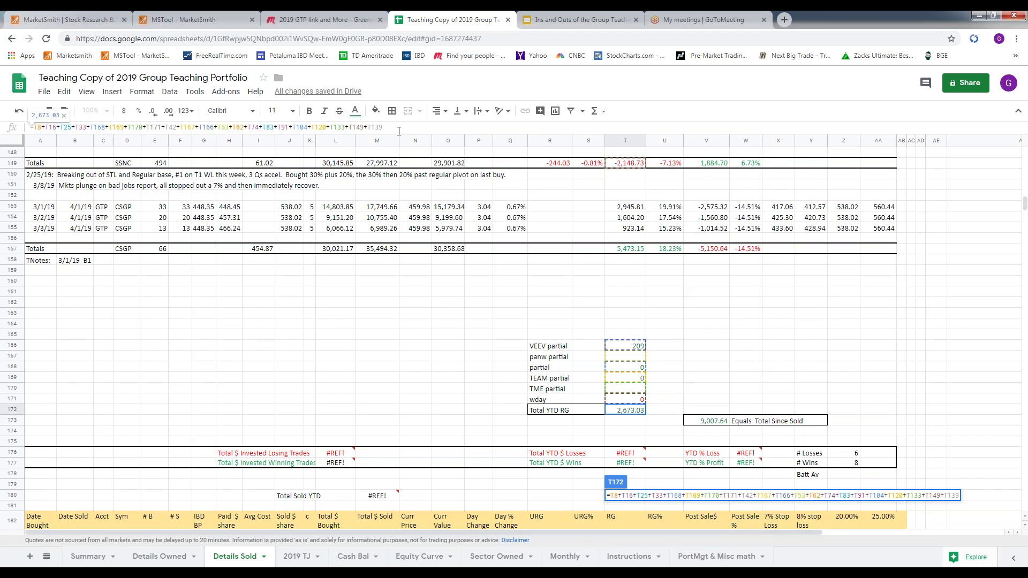
{"action": "type", "text": "+"}
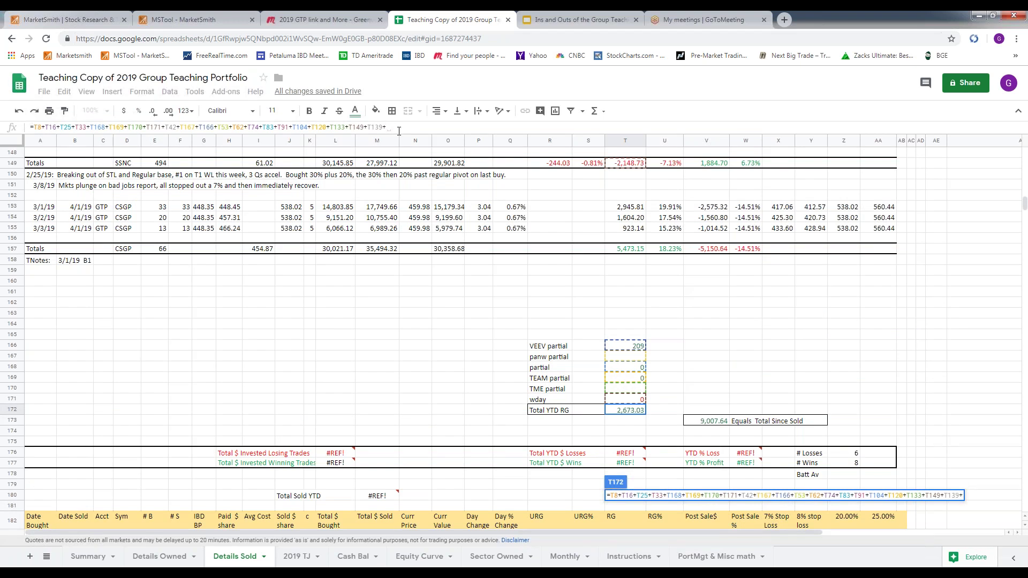
{"action": "left_click", "coordinate": [637, 253]}
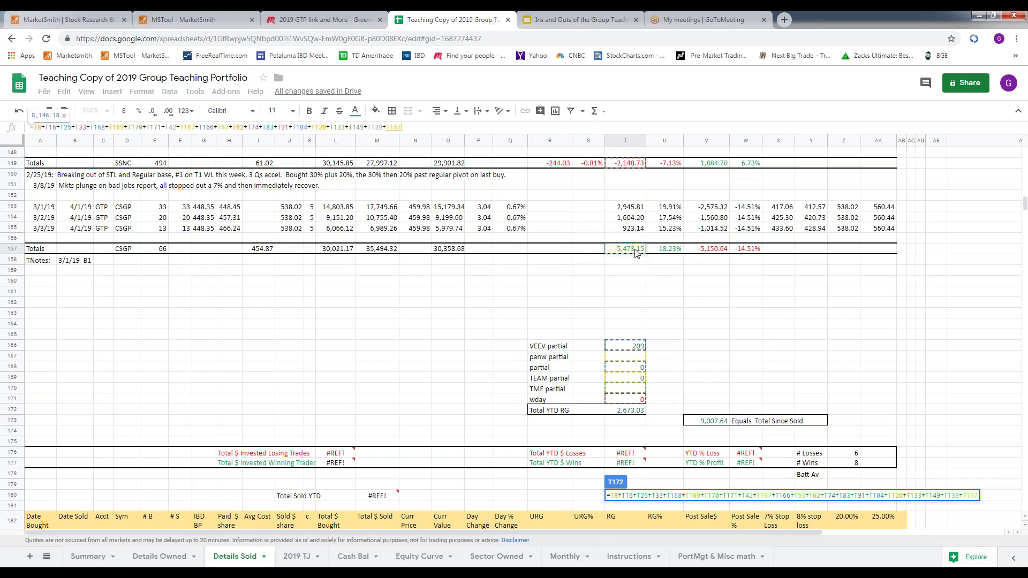
{"action": "key", "text": "Return"}
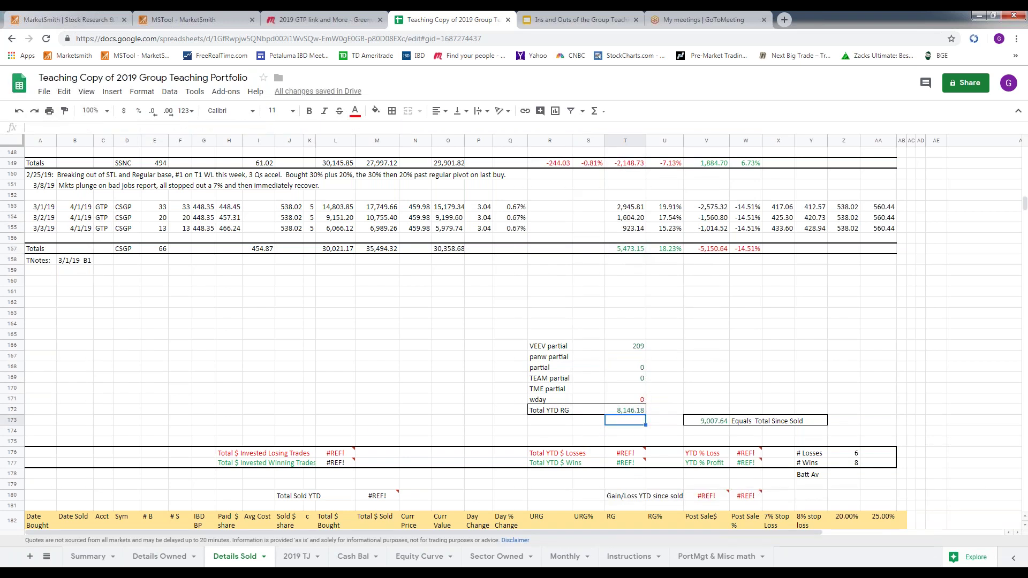
{"action": "left_click", "coordinate": [86, 557]}
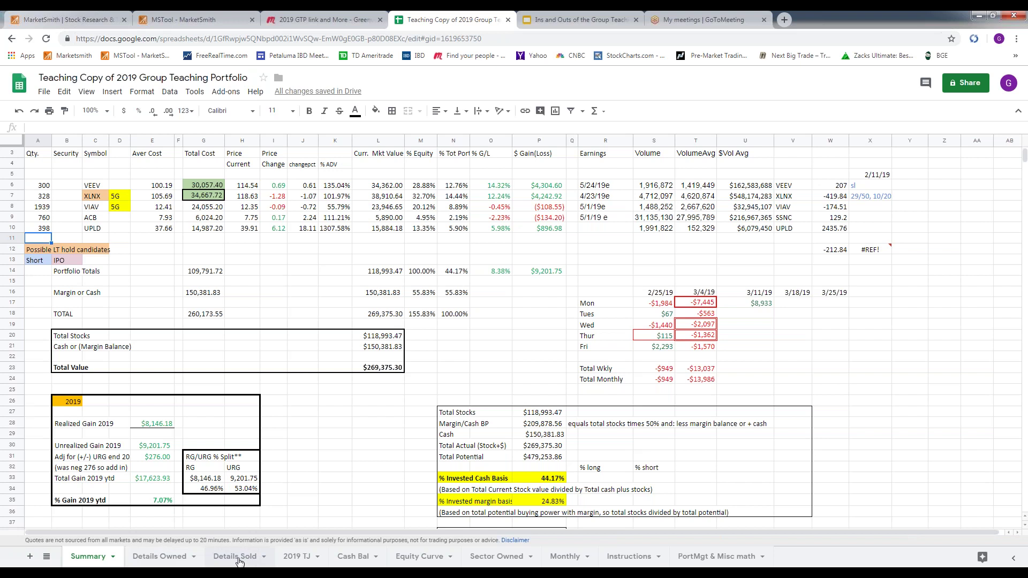
Delete the emptied rows 71 to 76 on Details Owned, where the CSGP block used to be.
{"action": "left_click", "coordinate": [173, 561]}
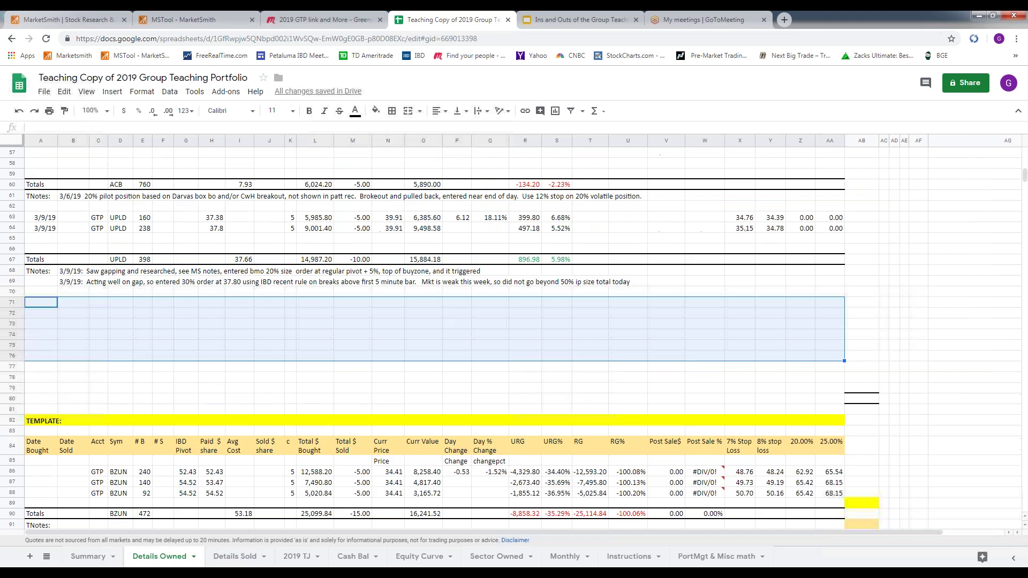
{"action": "left_click", "coordinate": [62, 94]}
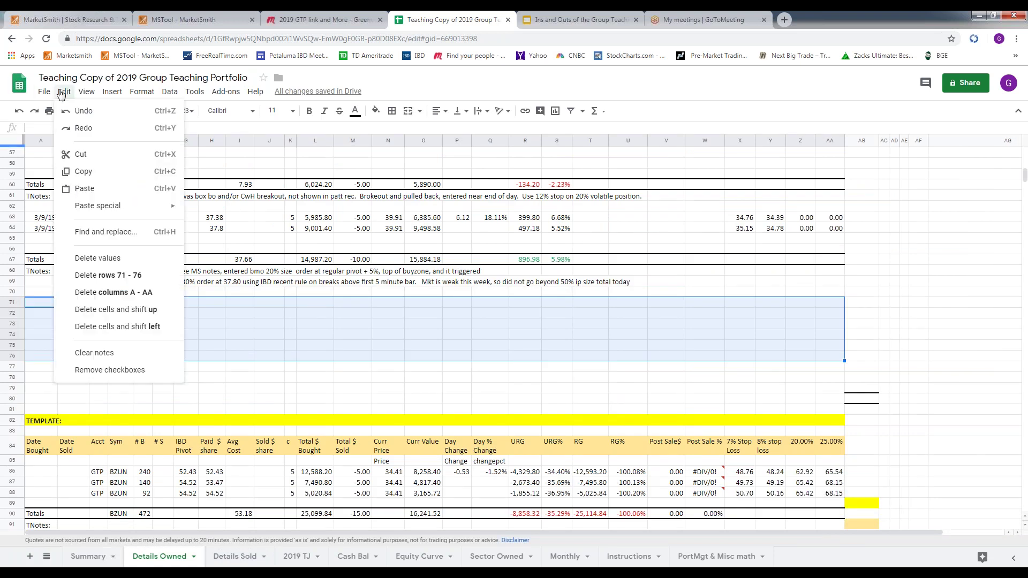
{"action": "left_click", "coordinate": [94, 279]}
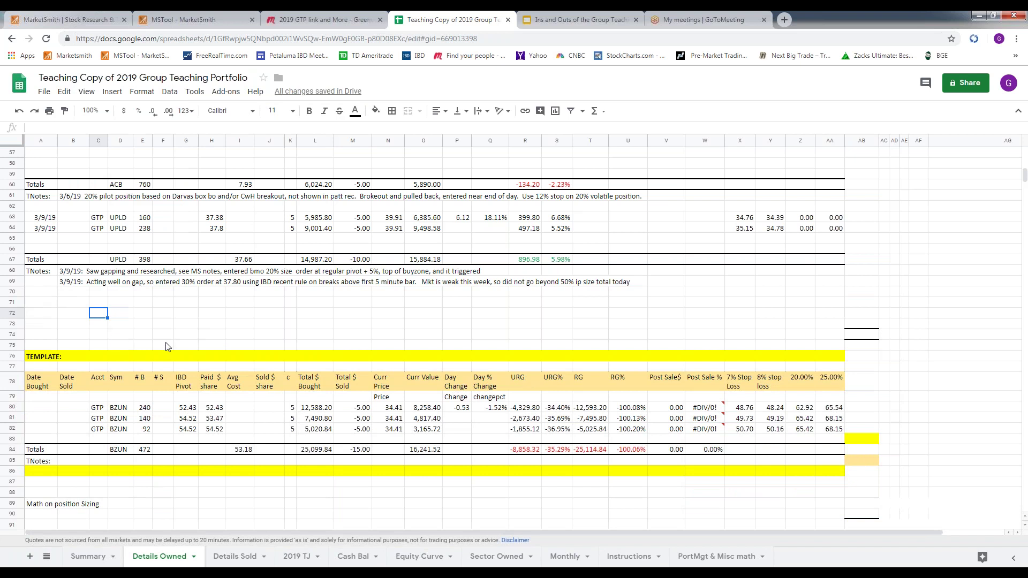
Re-enter the VIAV total shares formula in E46 on Details Owned as the sum of E41:E43, leaving out the sold lot.
{"action": "scroll", "coordinate": [166, 347], "scroll_direction": "up", "scroll_amount": 10}
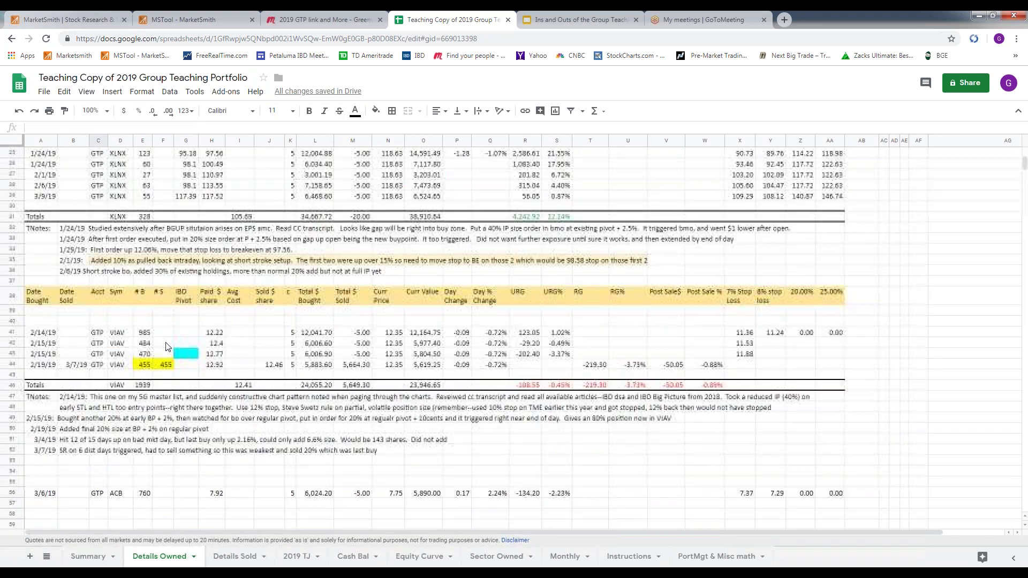
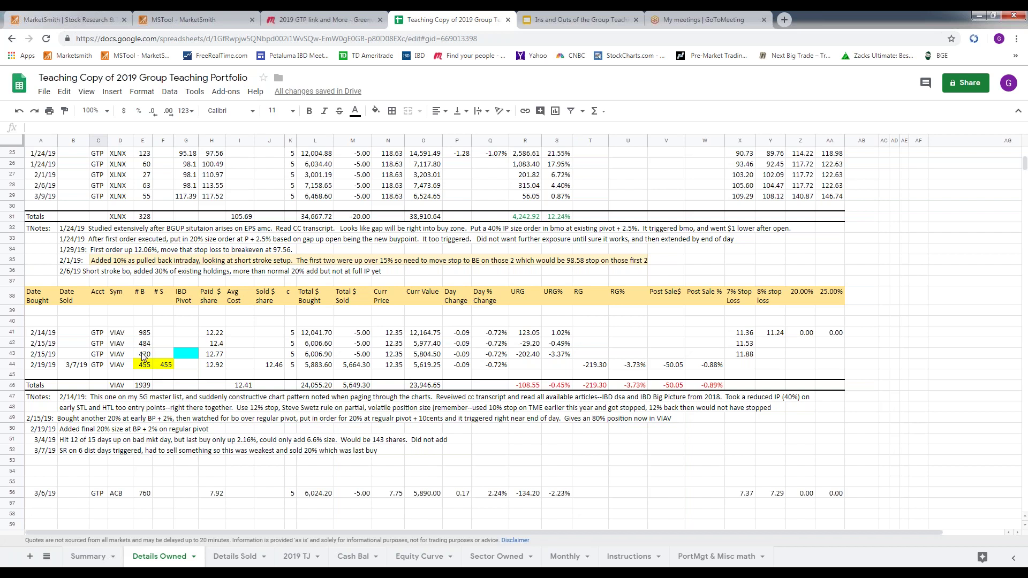
{"action": "left_click", "coordinate": [144, 385]}
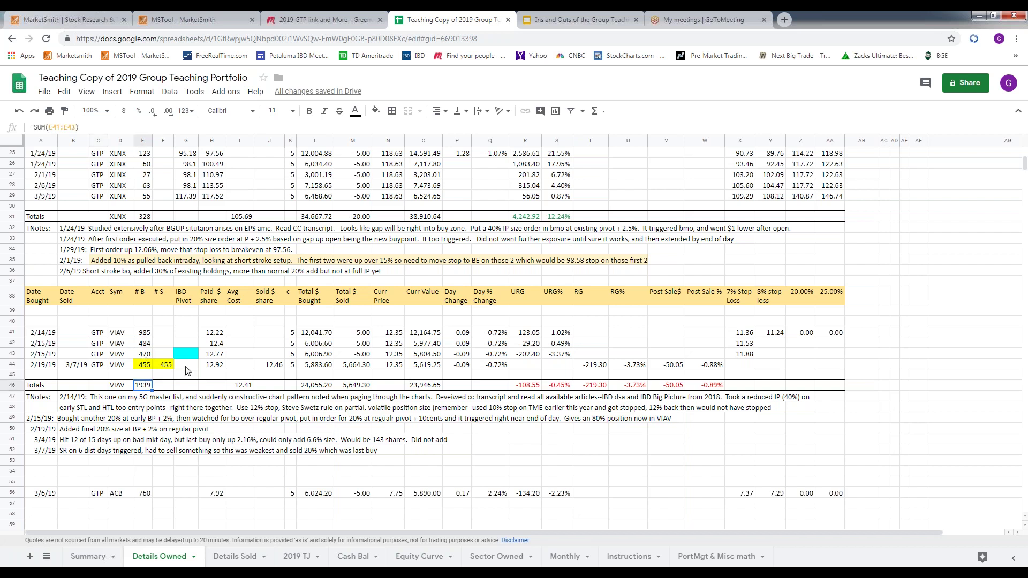
{"action": "left_click", "coordinate": [596, 110]}
{"action": "left_click", "coordinate": [605, 129]}
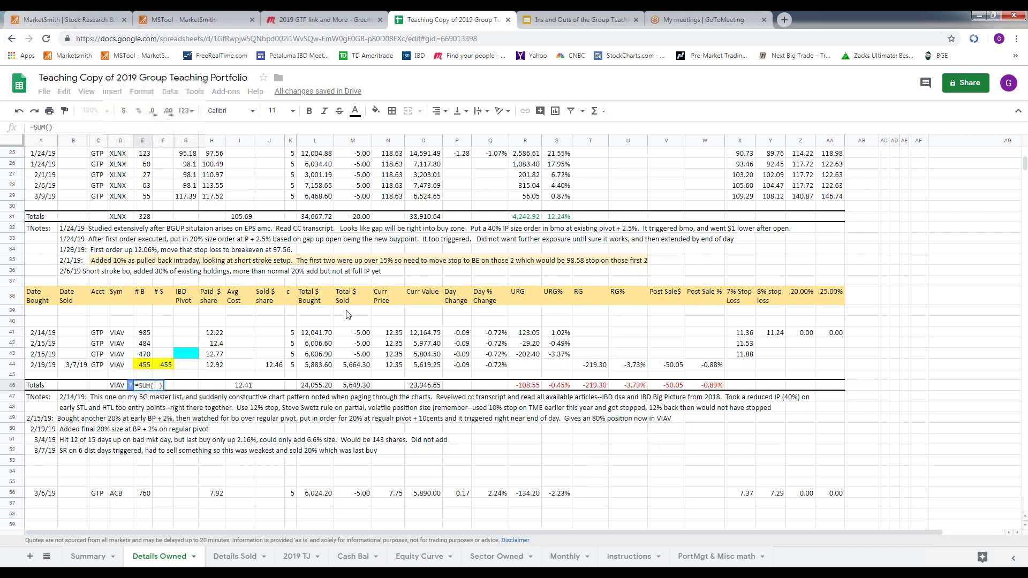
{"action": "left_click_drag", "start_coordinate": [145, 358], "coordinate": [145, 339]}
{"action": "key", "text": "Return"}
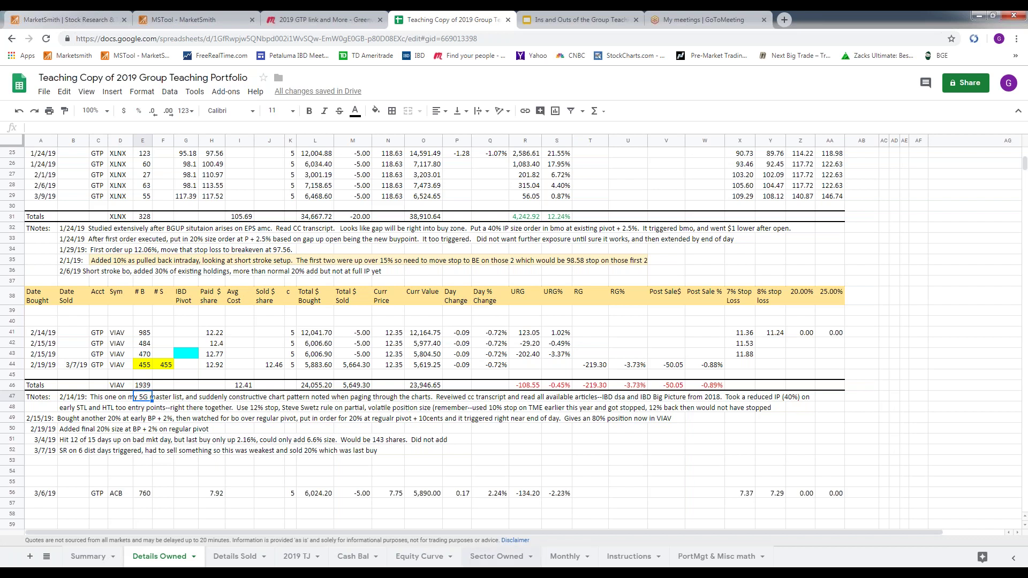
Review the Cash Bal entries, the VIAV block on Details Owned and the sold totals on Details Sold.
{"action": "left_click", "coordinate": [350, 557]}
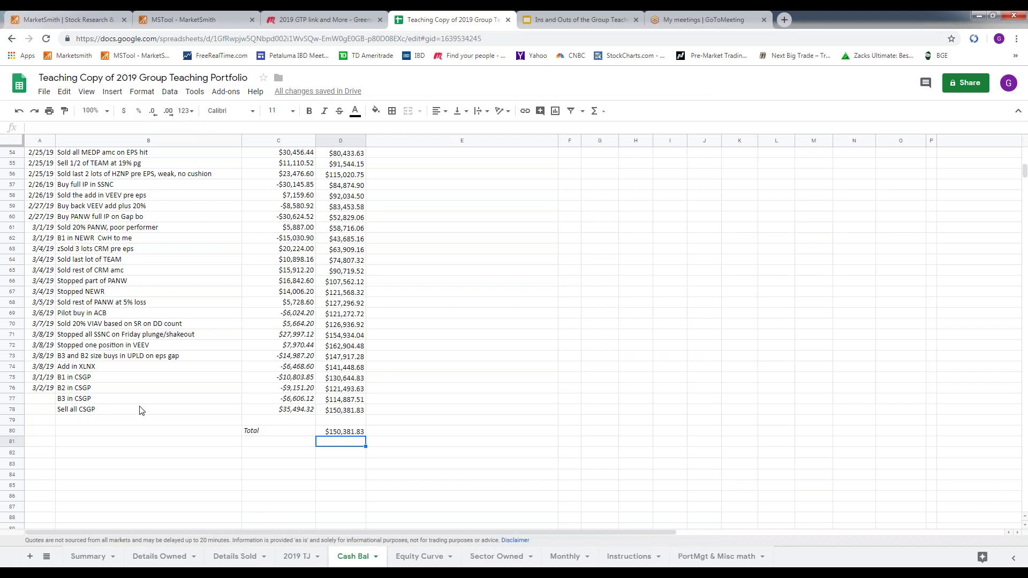
{"action": "left_click", "coordinate": [162, 558]}
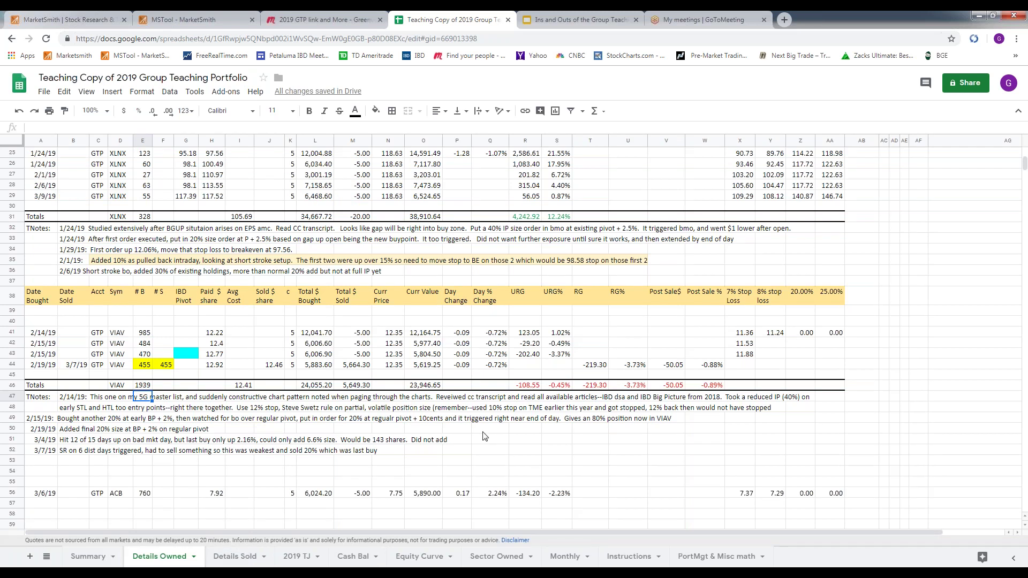
{"action": "left_click", "coordinate": [236, 557]}
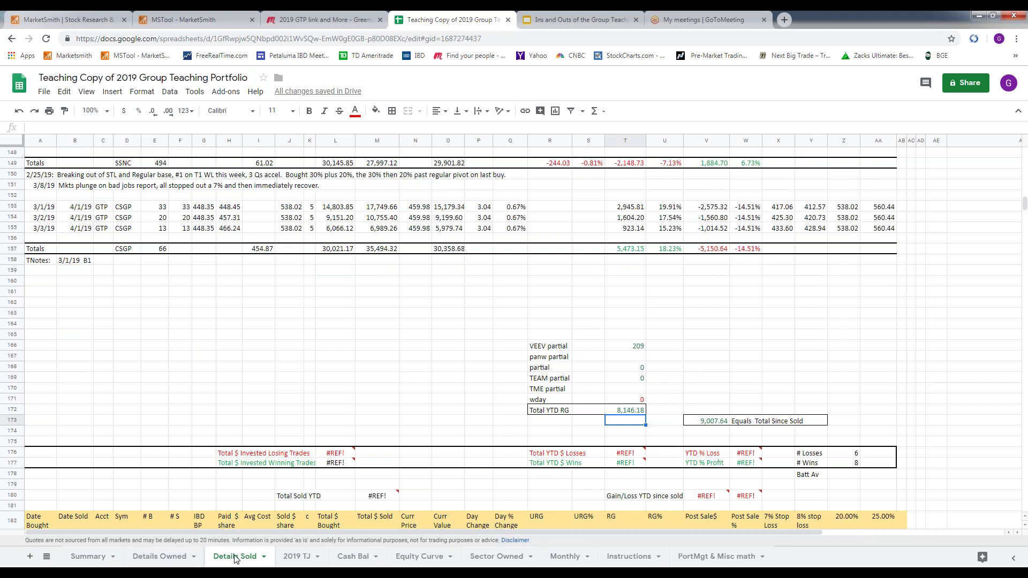
{"action": "left_click", "coordinate": [167, 558]}
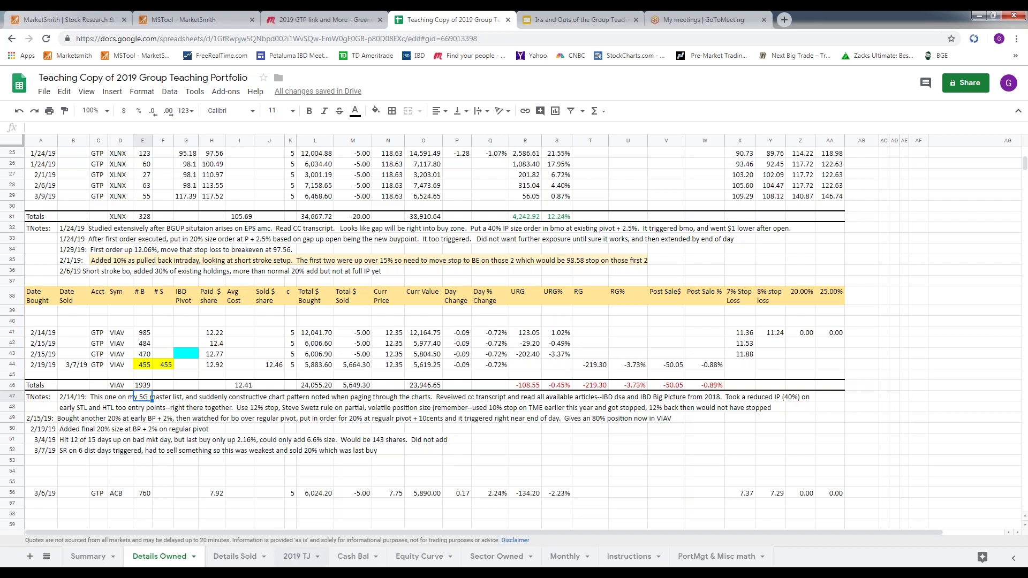
On Details Sold, relabel R167 as VIAV partial and enter -108.55 as its realized gain in T167.
{"action": "left_click", "coordinate": [241, 562]}
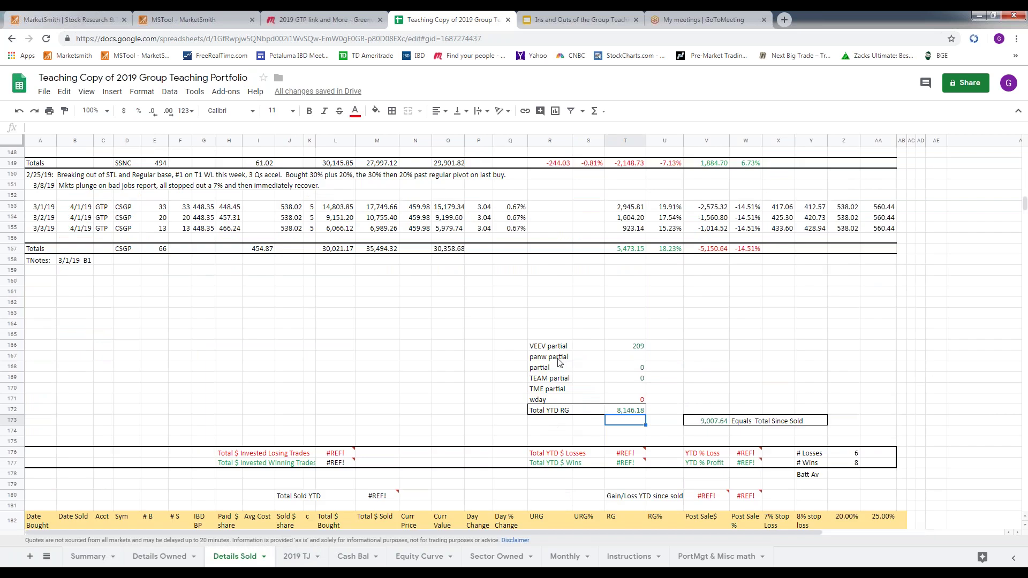
{"action": "left_click", "coordinate": [547, 358]}
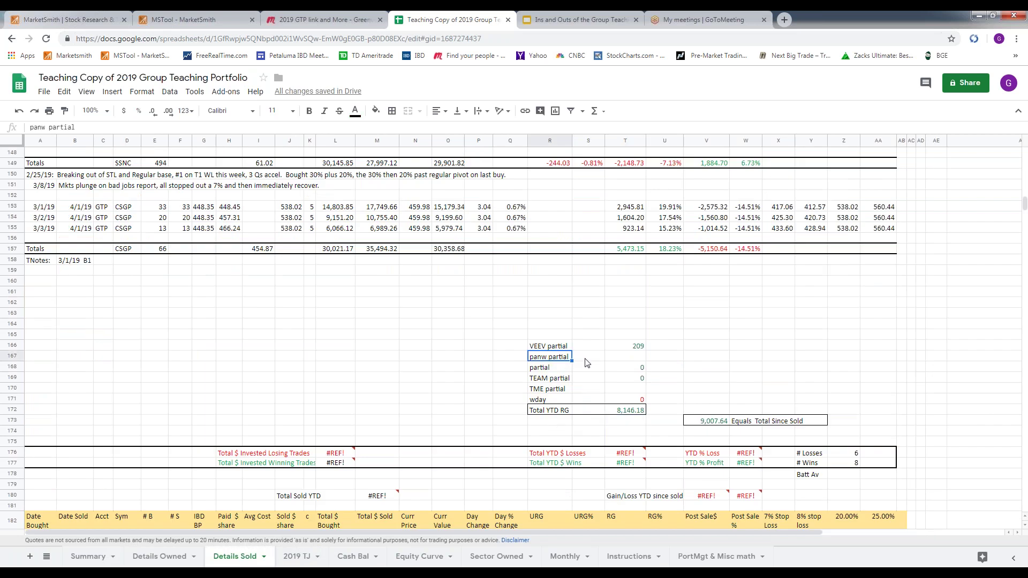
{"action": "type", "text": "VIAV "}
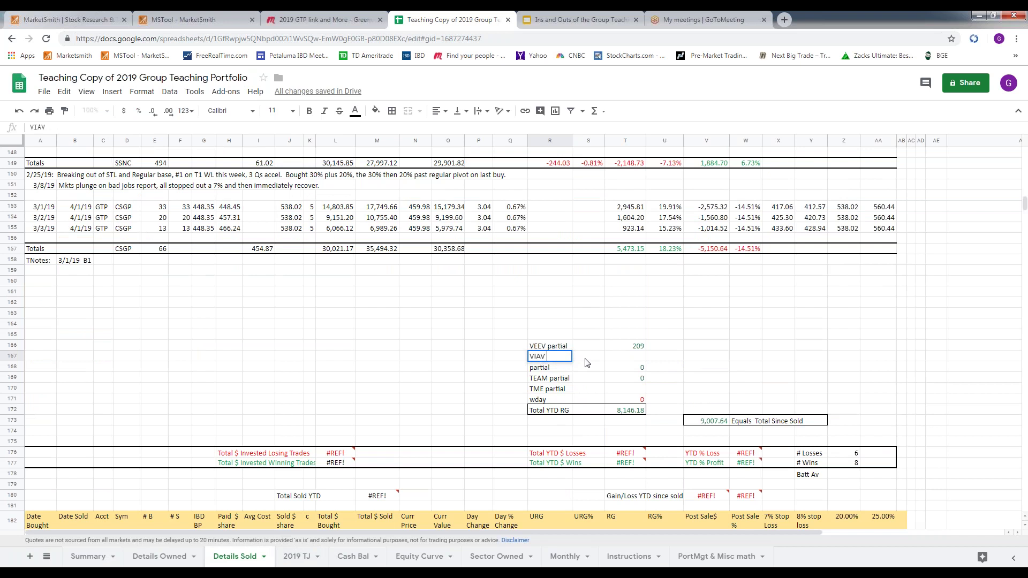
{"action": "type", "text": "partial"}
{"action": "left_click", "coordinate": [635, 358]}
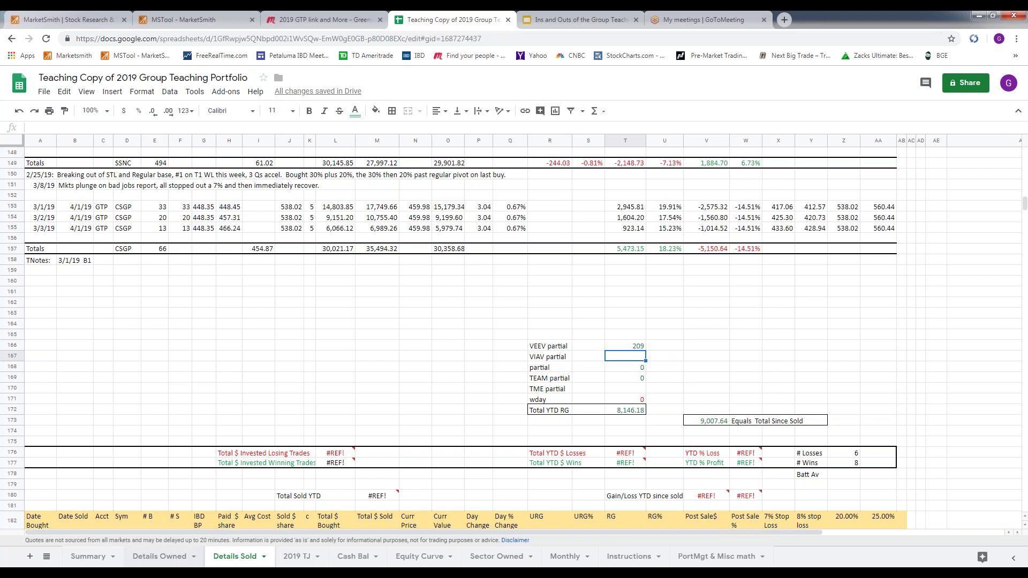
{"action": "left_click", "coordinate": [177, 560]}
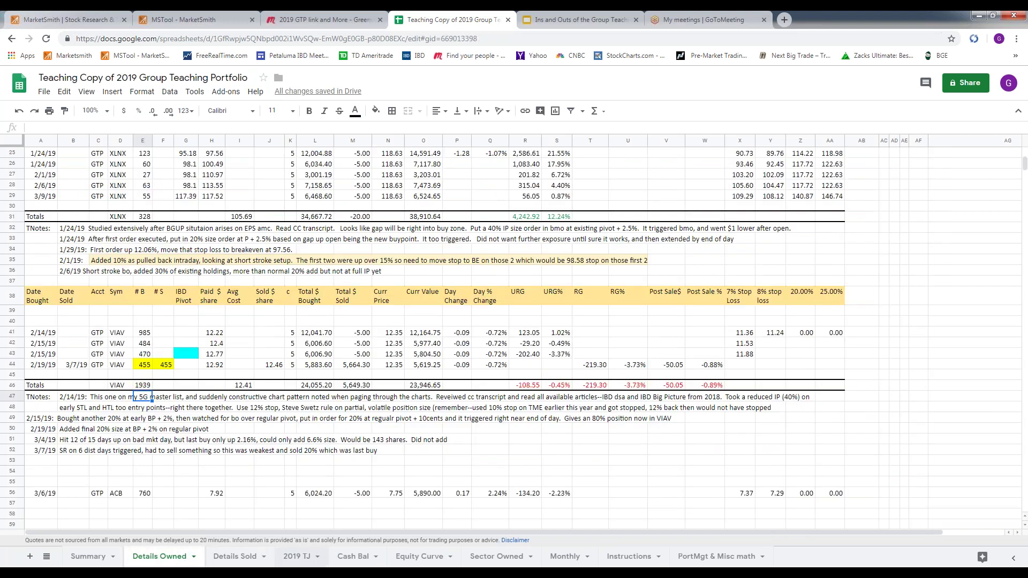
{"action": "left_click", "coordinate": [242, 557]}
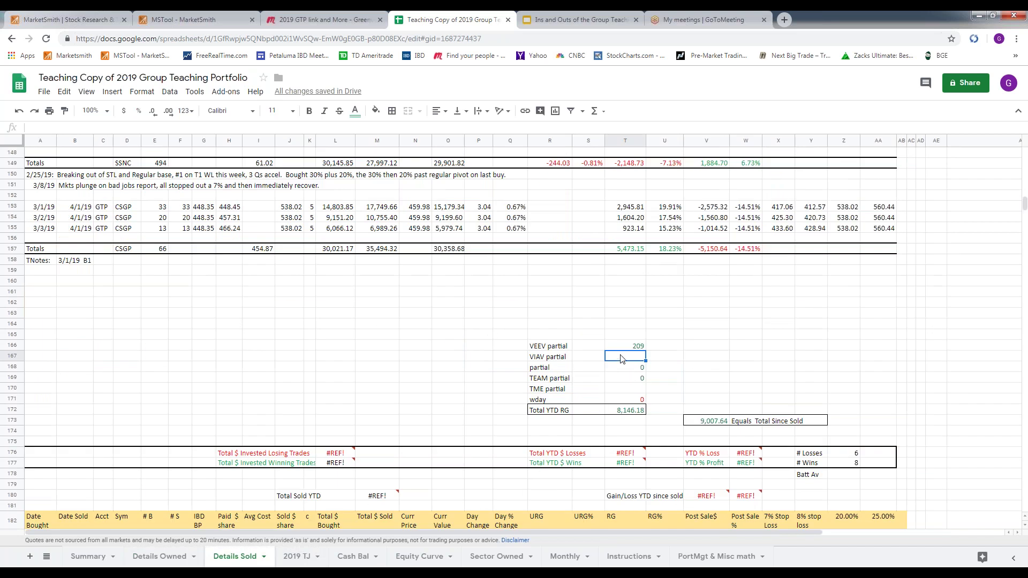
{"action": "type", "text": "-108.55"}
{"action": "key", "text": "Return"}
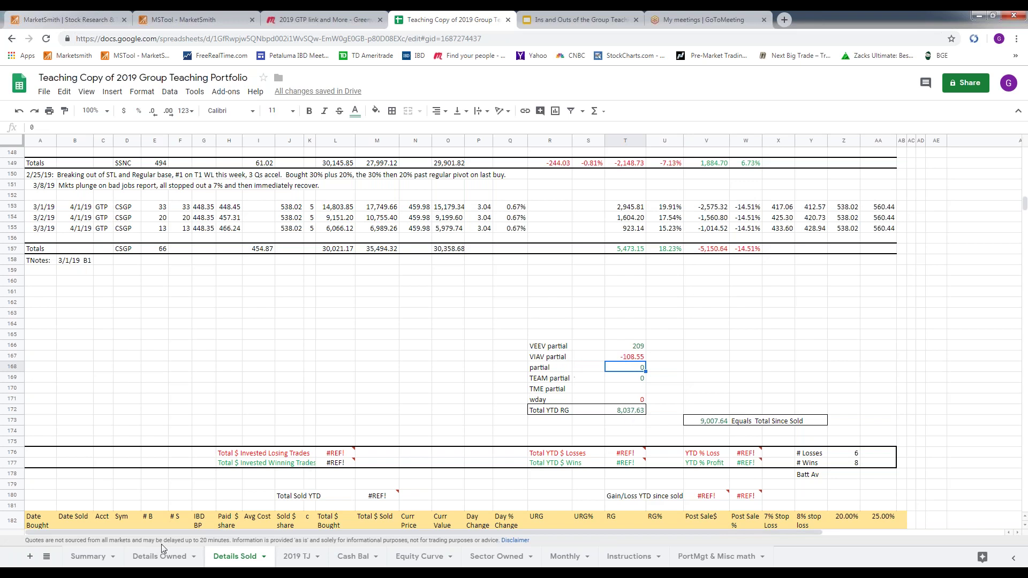
Check the VIAV realized gain total on Details Owned, and examine the earlier closed trades and their notes on Details Sold.
{"action": "left_click", "coordinate": [174, 557]}
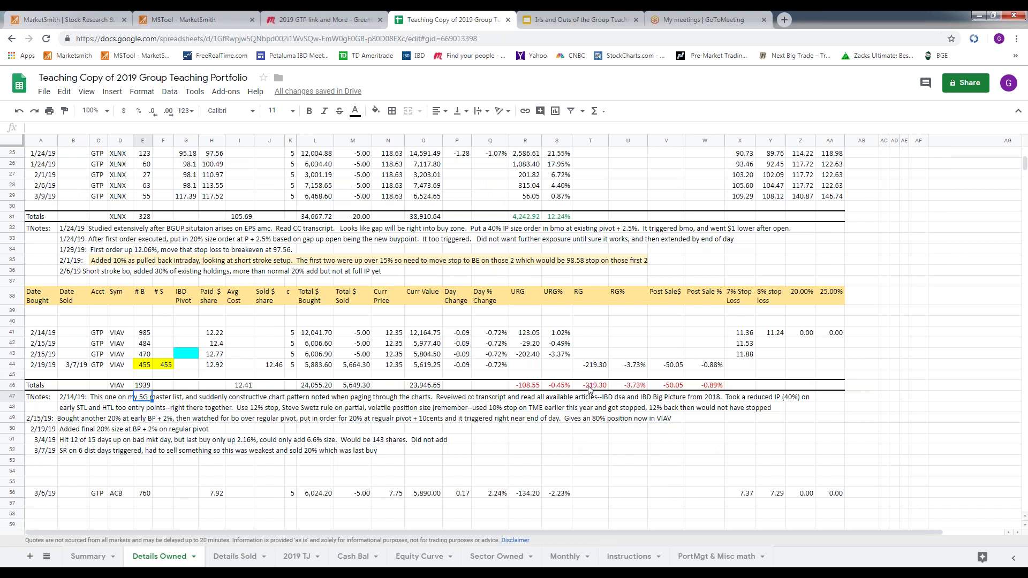
{"action": "left_click", "coordinate": [235, 557]}
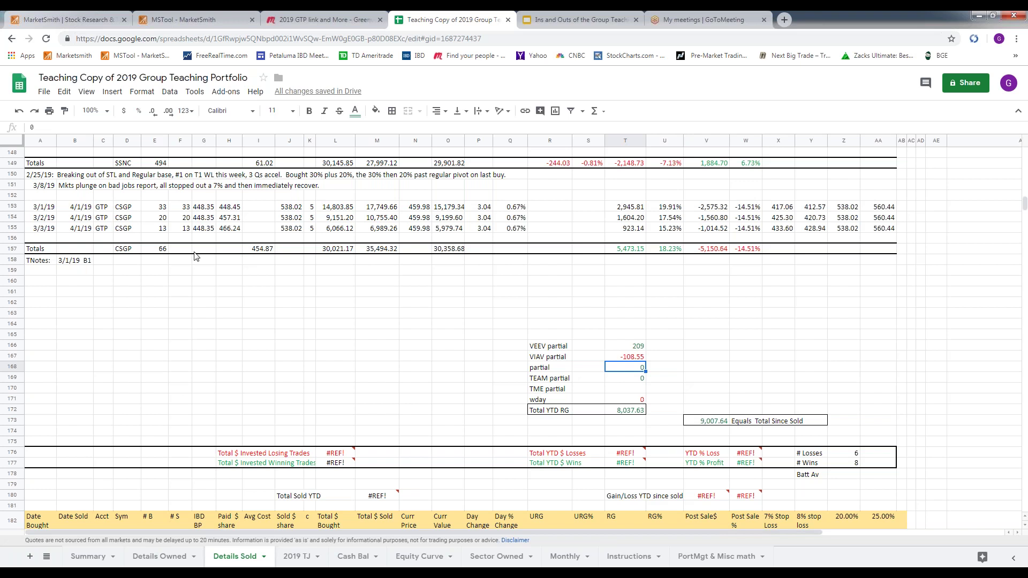
{"action": "scroll", "coordinate": [195, 256], "scroll_direction": "up", "scroll_amount": 5}
{"action": "scroll", "coordinate": [195, 256], "scroll_direction": "up", "scroll_amount": 14}
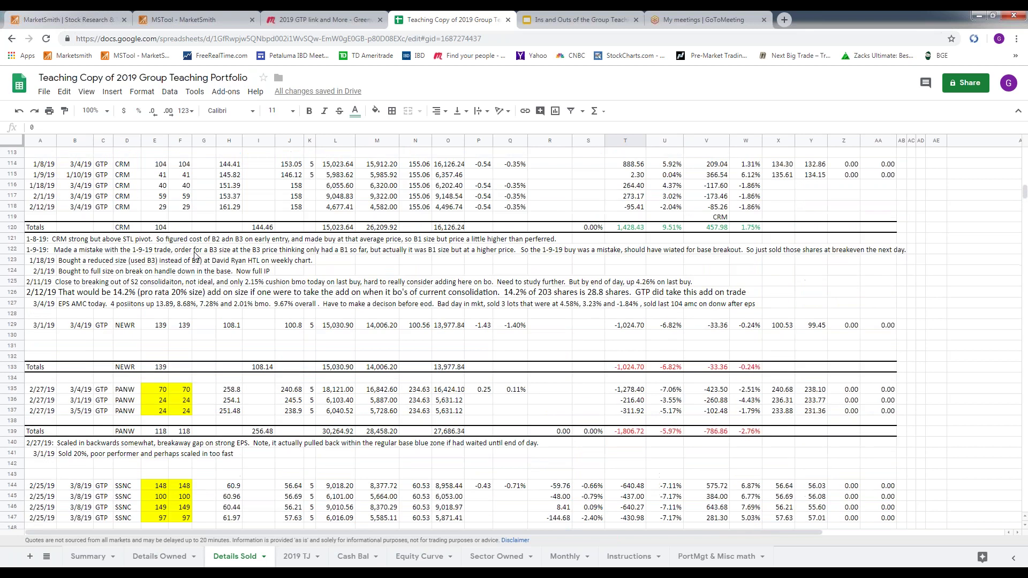
{"action": "scroll", "coordinate": [193, 256], "scroll_direction": "up", "scroll_amount": 16}
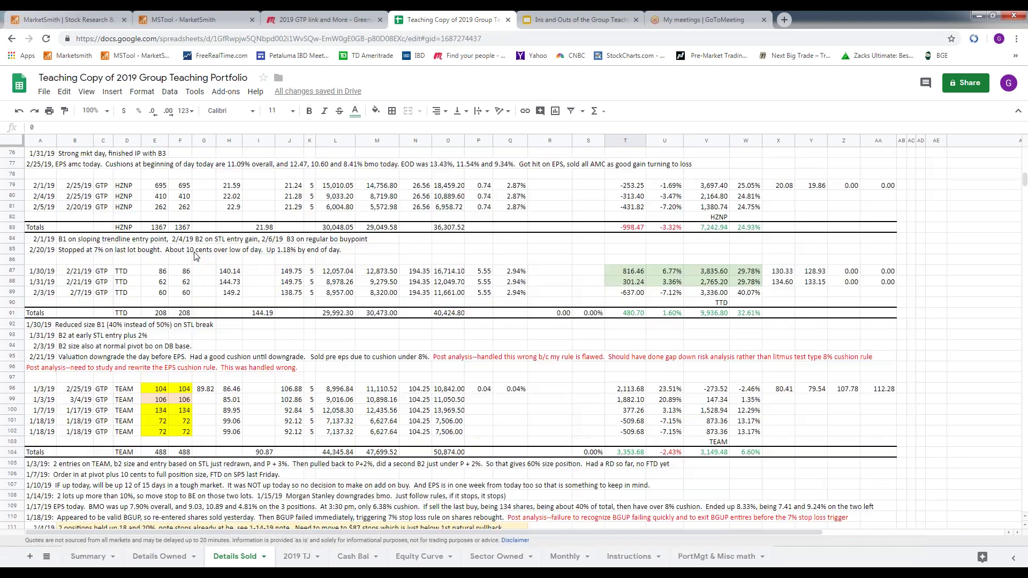
{"action": "scroll", "coordinate": [194, 259], "scroll_direction": "up", "scroll_amount": 12}
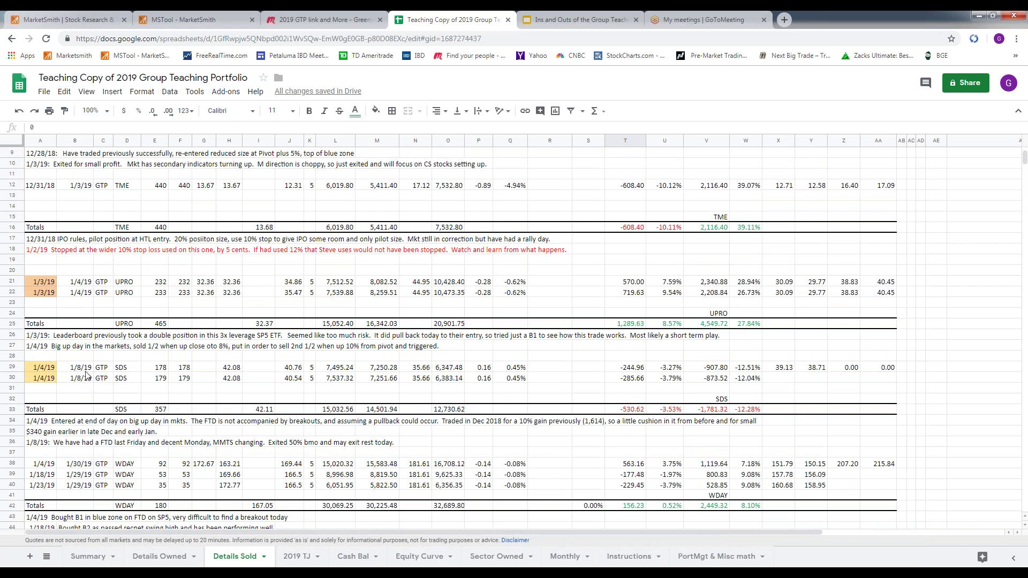
{"action": "scroll", "coordinate": [127, 373], "scroll_direction": "up", "scroll_amount": 1}
{"action": "scroll", "coordinate": [127, 373], "scroll_direction": "up", "scroll_amount": 2}
{"action": "scroll", "coordinate": [127, 373], "scroll_direction": "down", "scroll_amount": 9}
{"action": "scroll", "coordinate": [127, 371], "scroll_direction": "down", "scroll_amount": 3}
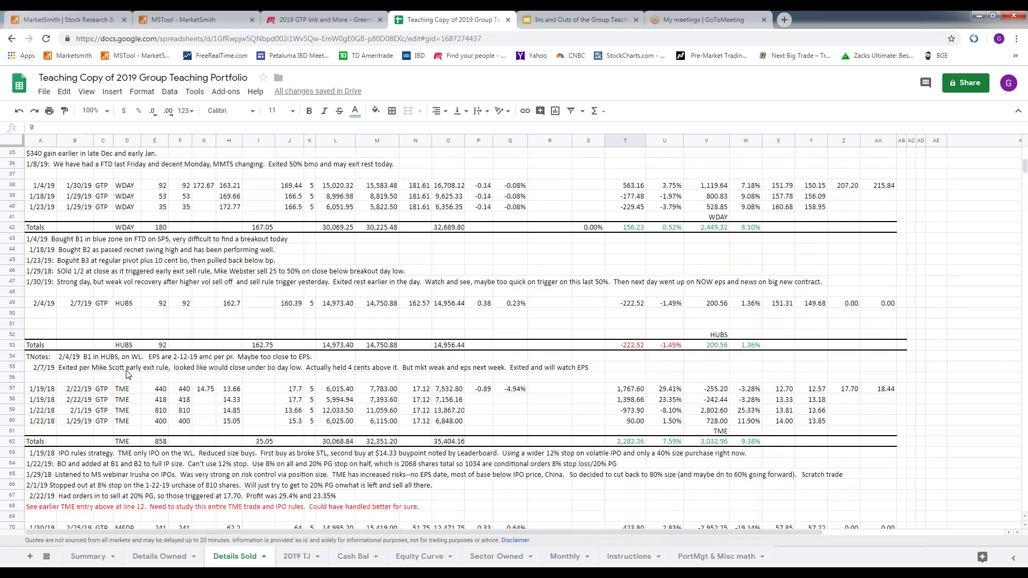
{"action": "scroll", "coordinate": [127, 373], "scroll_direction": "up", "scroll_amount": 3}
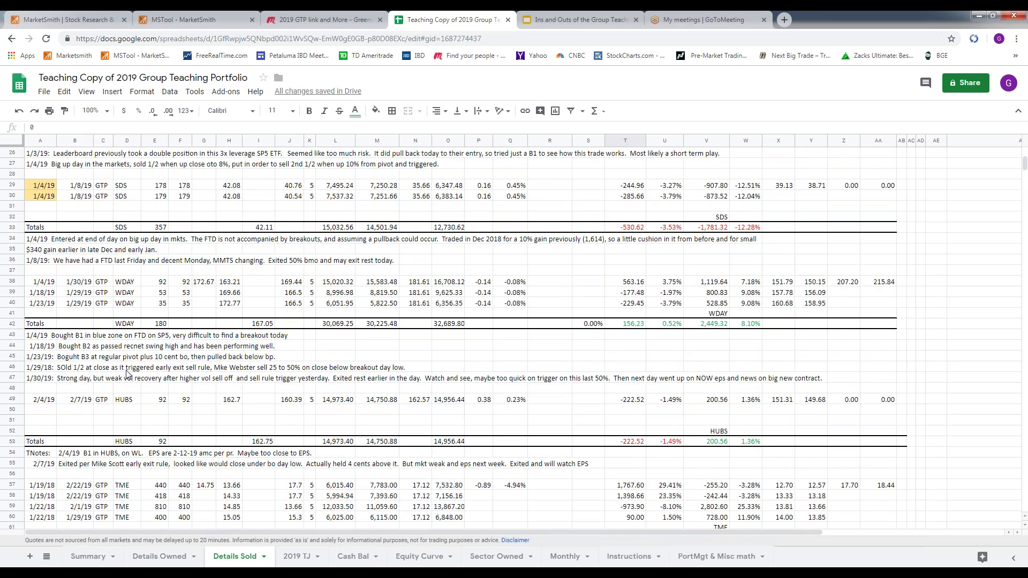
{"action": "scroll", "coordinate": [127, 374], "scroll_direction": "up", "scroll_amount": 3}
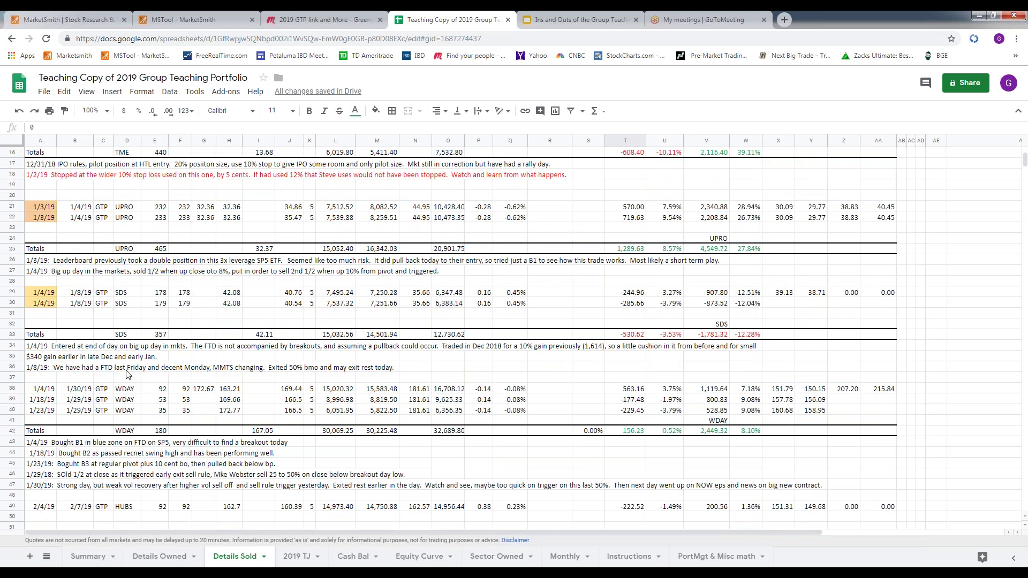
{"action": "scroll", "coordinate": [127, 374], "scroll_direction": "up", "scroll_amount": 5}
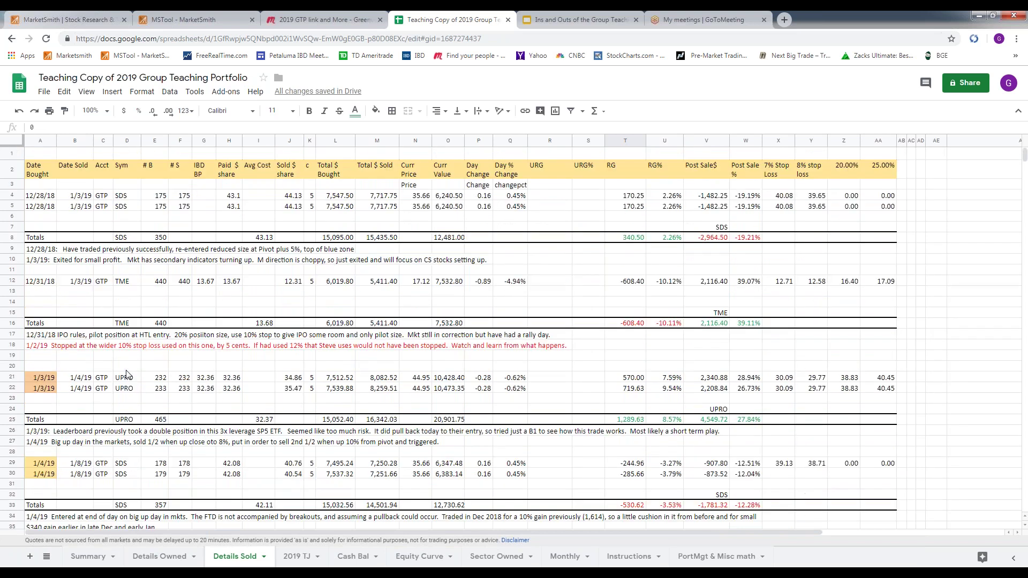
{"action": "scroll", "coordinate": [127, 374], "scroll_direction": "down", "scroll_amount": 20}
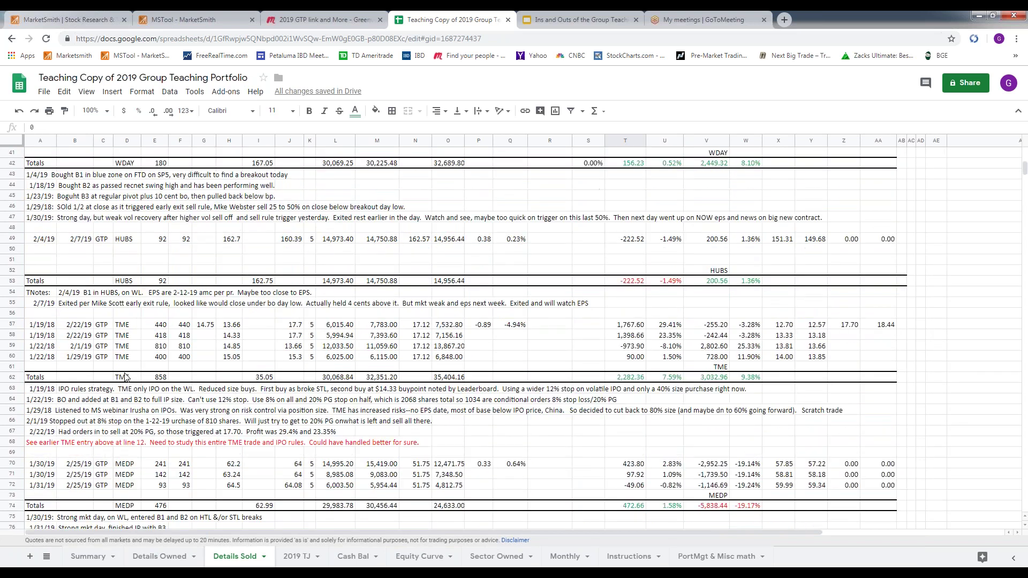
On Details Owned, insert a row above the 2/19/19 VIAV lot in row 44 and fill A43:S43 down into it.
{"action": "left_click", "coordinate": [160, 556]}
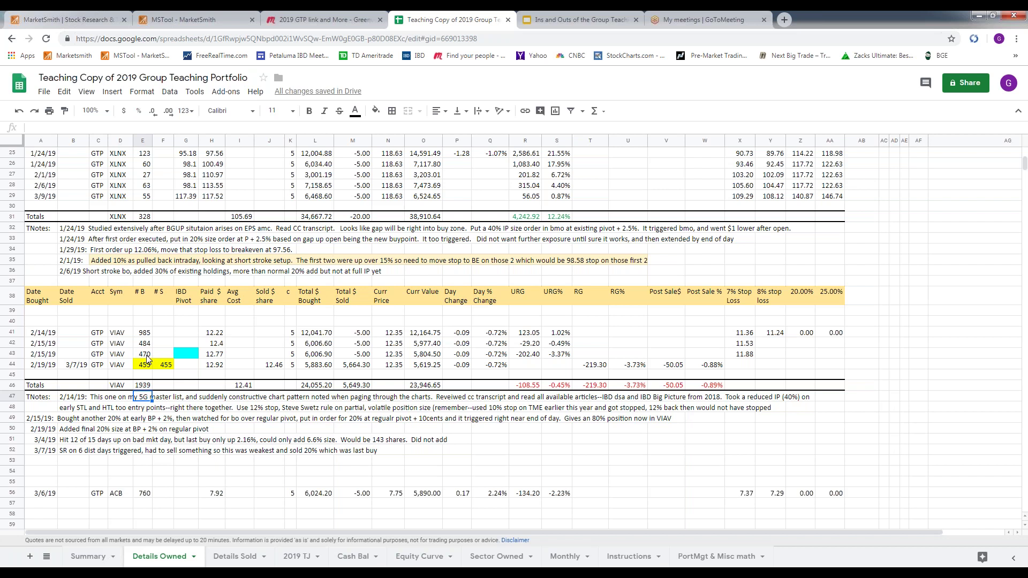
{"action": "left_click", "coordinate": [49, 367]}
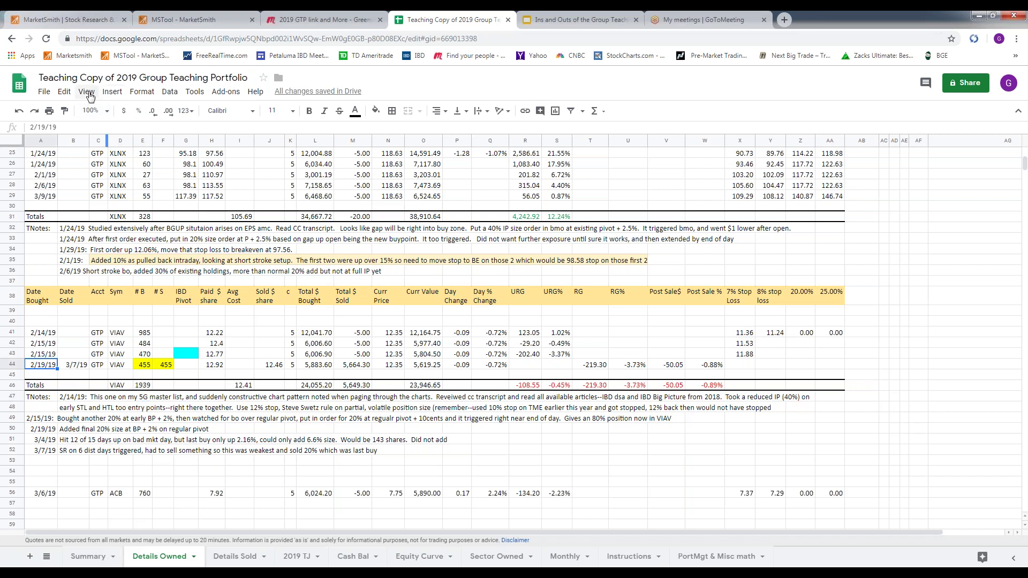
{"action": "left_click", "coordinate": [116, 96]}
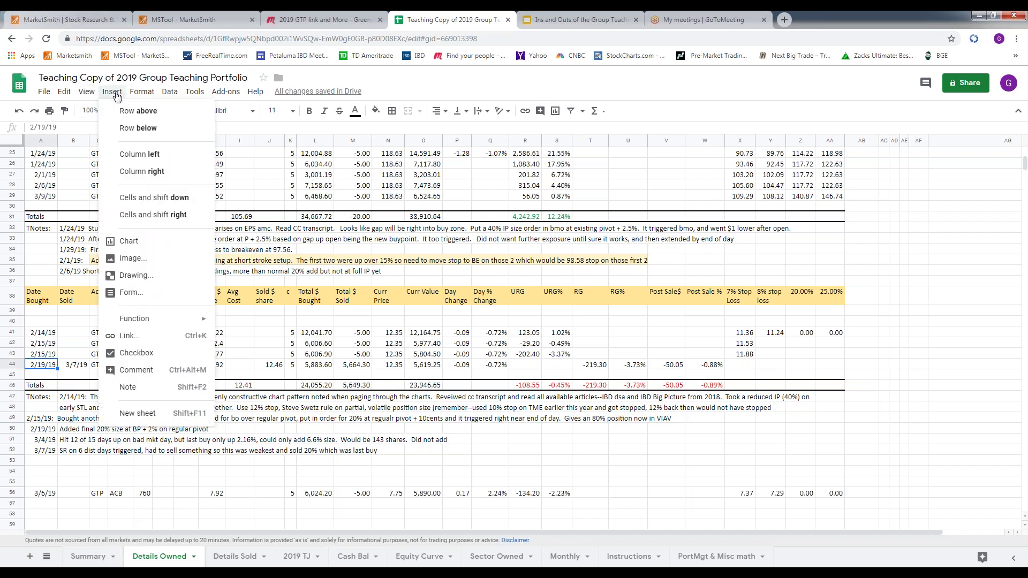
{"action": "left_click", "coordinate": [139, 110]}
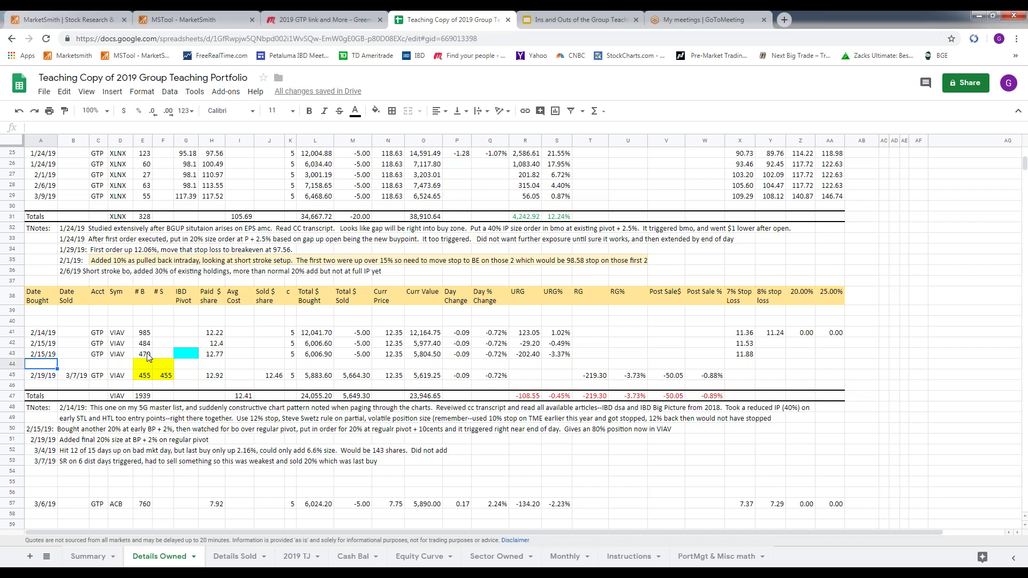
{"action": "left_click_drag", "start_coordinate": [49, 357], "coordinate": [566, 357]}
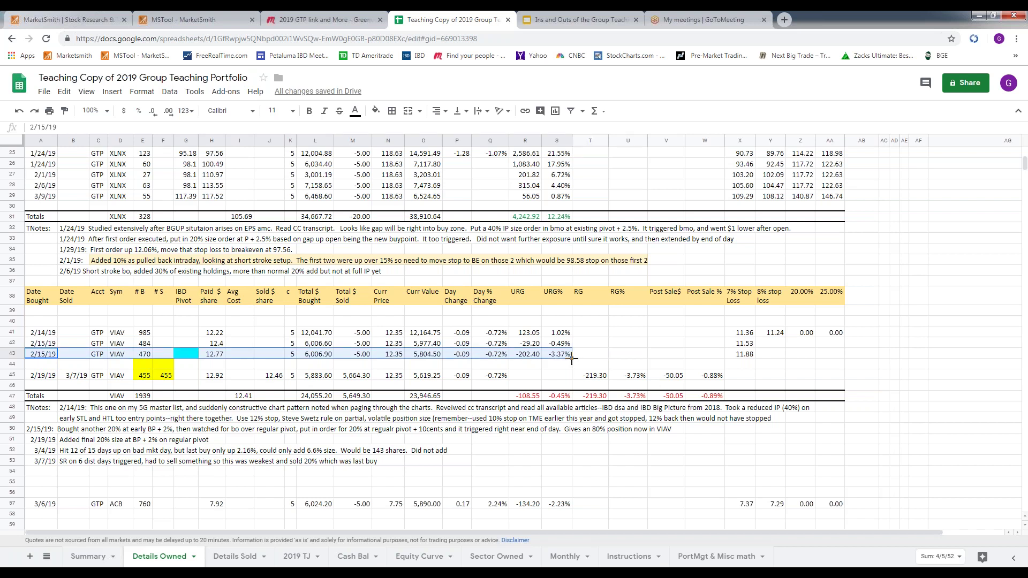
{"action": "left_click_drag", "start_coordinate": [572, 360], "coordinate": [565, 367]}
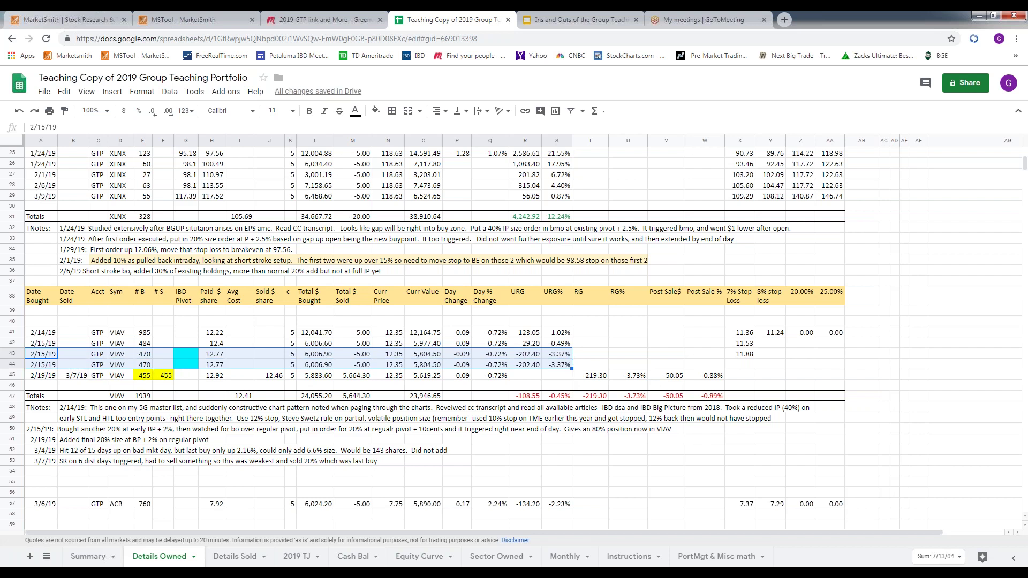
Split the duplicated 2/15/19 VIAV lot by setting the bought shares to 170 in E43 and 300 in E44.
{"action": "left_click", "coordinate": [144, 355]}
{"action": "type", "text": "1"}
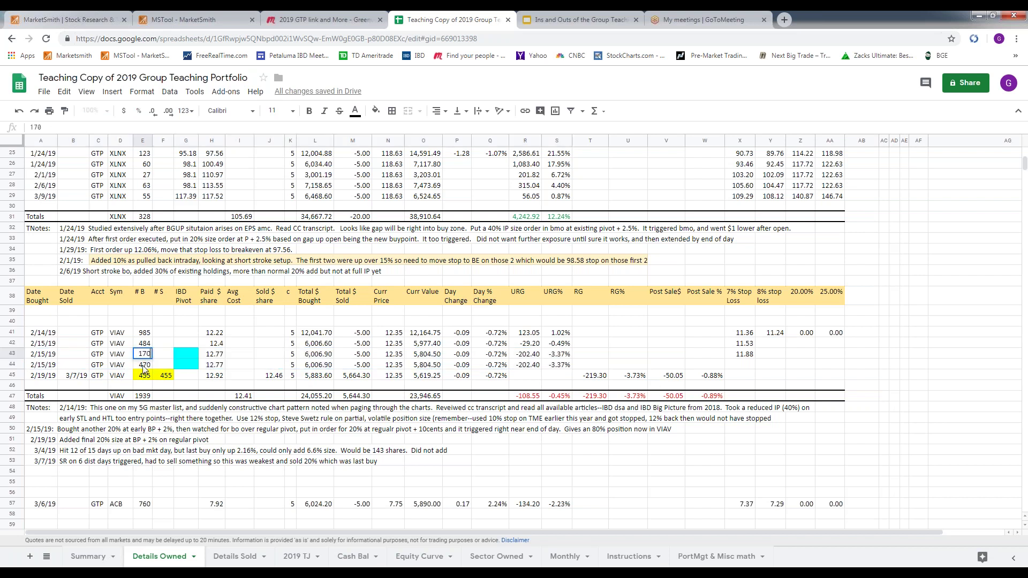
{"action": "key", "text": "Return"}
{"action": "type", "text": "3"}
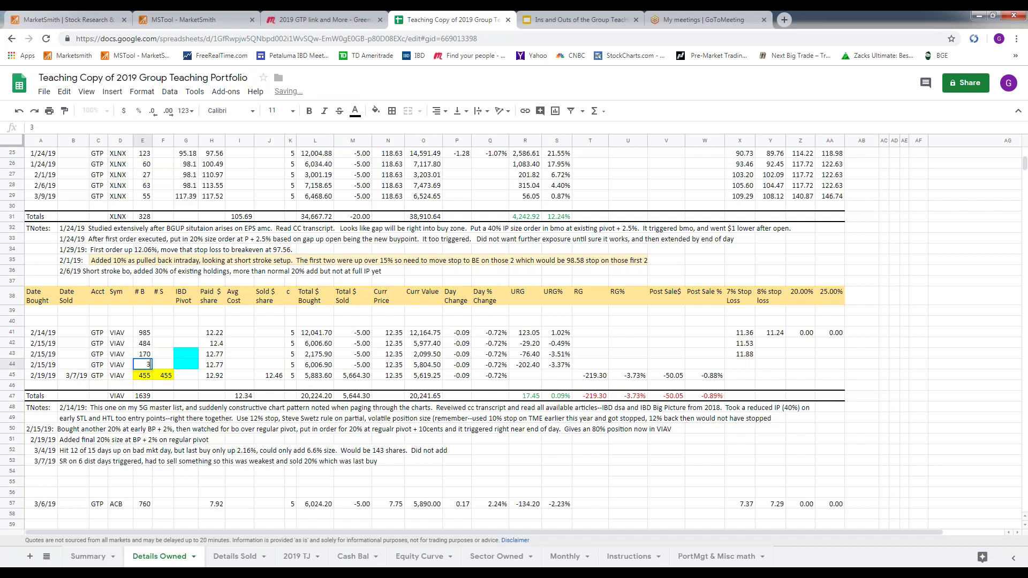
{"action": "type", "text": "00"}
{"action": "left_click", "coordinate": [259, 356]}
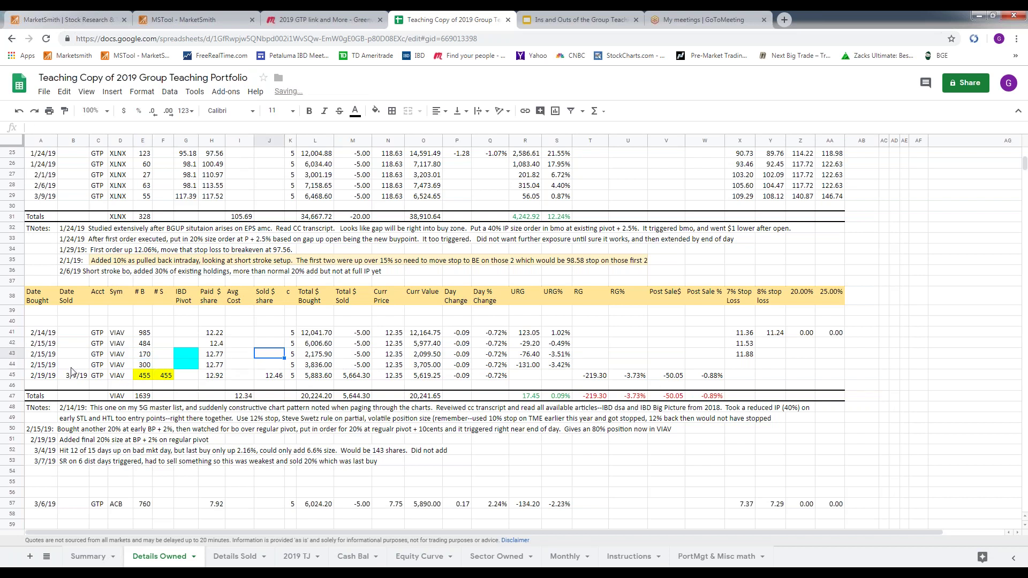
Shade the VIAV purchase dates in A43:A44 light orange and enter 3/9/19 as the sold date in B44.
{"action": "left_click_drag", "start_coordinate": [46, 355], "coordinate": [46, 366]}
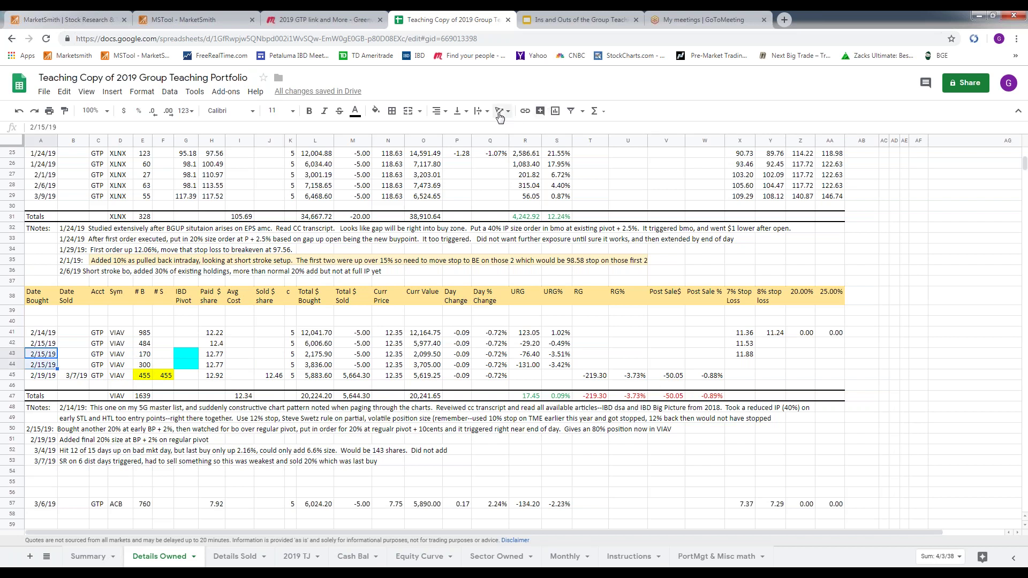
{"action": "left_click", "coordinate": [376, 111]}
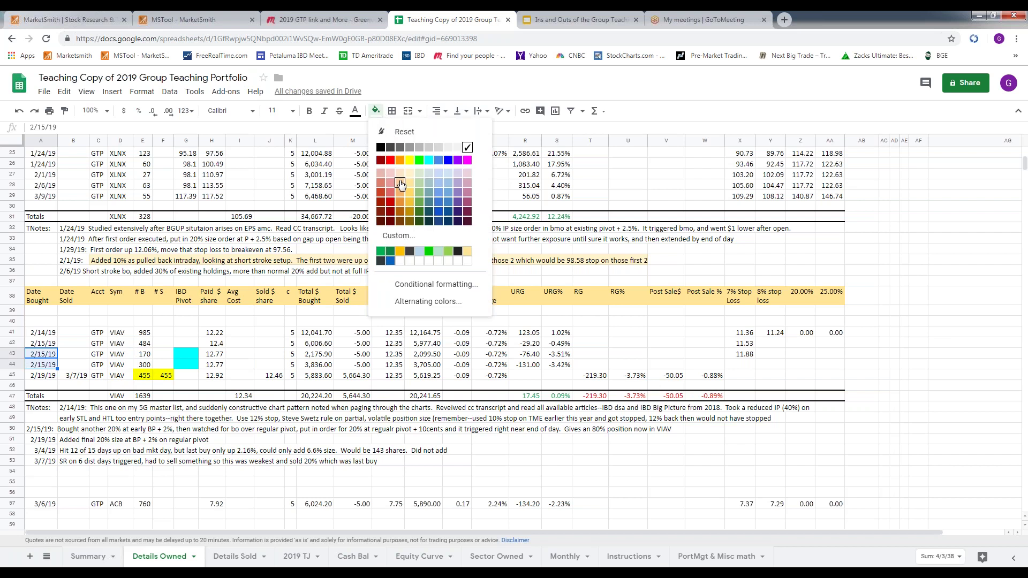
{"action": "left_click", "coordinate": [400, 184]}
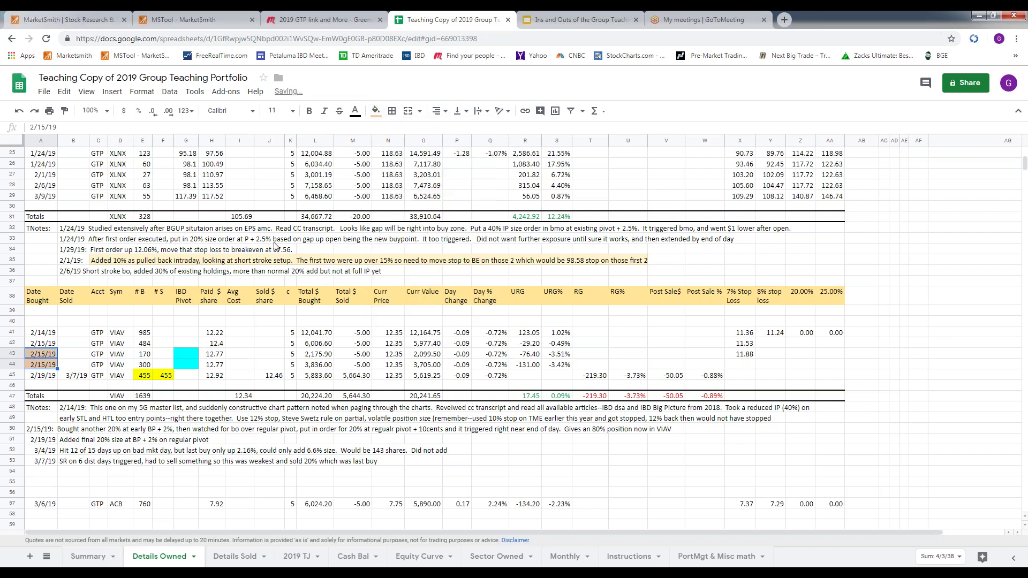
{"action": "left_click", "coordinate": [56, 322]}
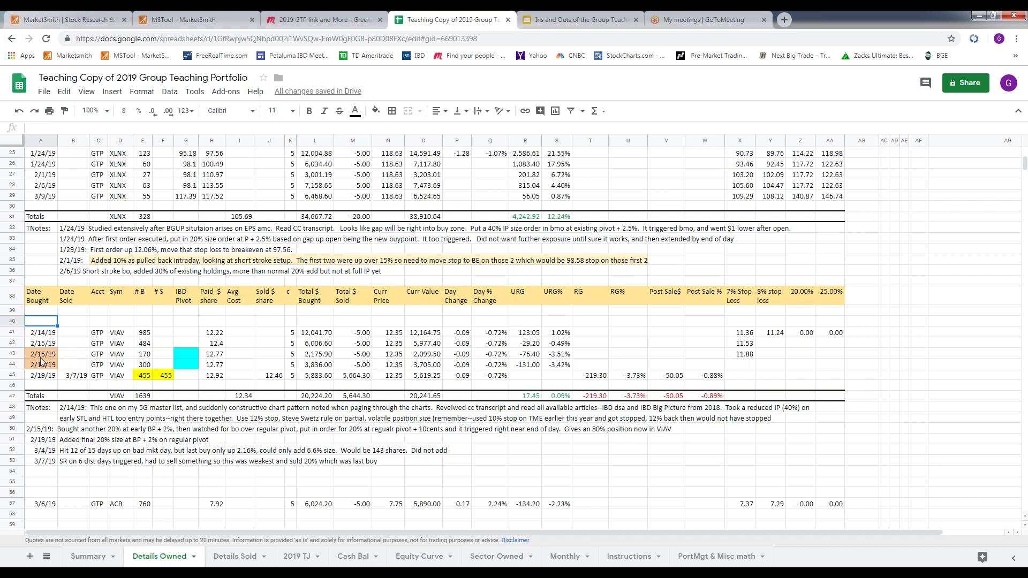
{"action": "left_click", "coordinate": [75, 368]}
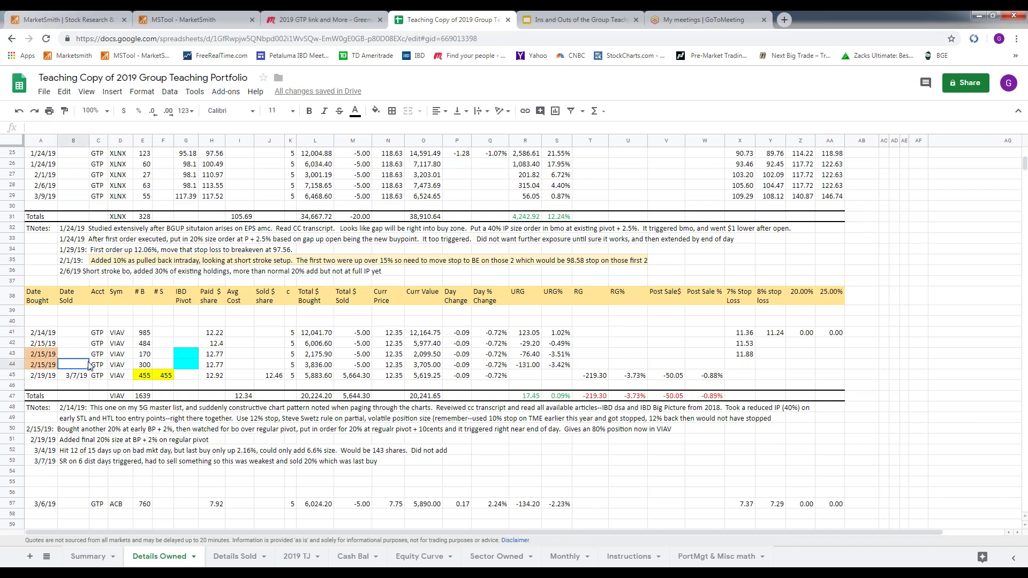
{"action": "type", "text": "3/9/19"}
Review the partial realized gains on Details Sold, the holdings on Summary, and the XLNX and VIAV blocks on Details Owned.
{"action": "left_click", "coordinate": [248, 560]}
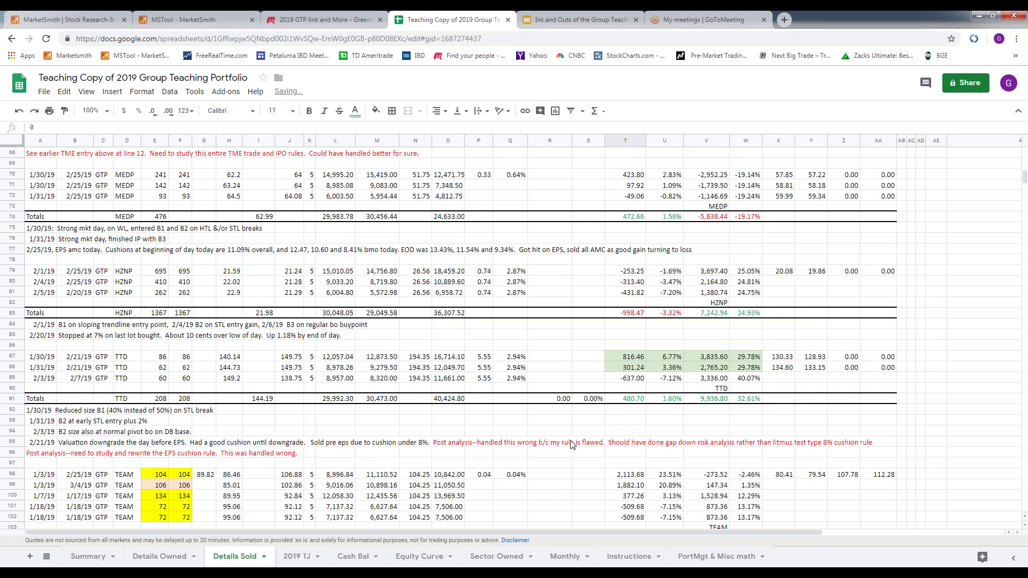
{"action": "scroll", "coordinate": [582, 481], "scroll_direction": "down", "scroll_amount": 4}
{"action": "scroll", "coordinate": [582, 481], "scroll_direction": "down", "scroll_amount": 11}
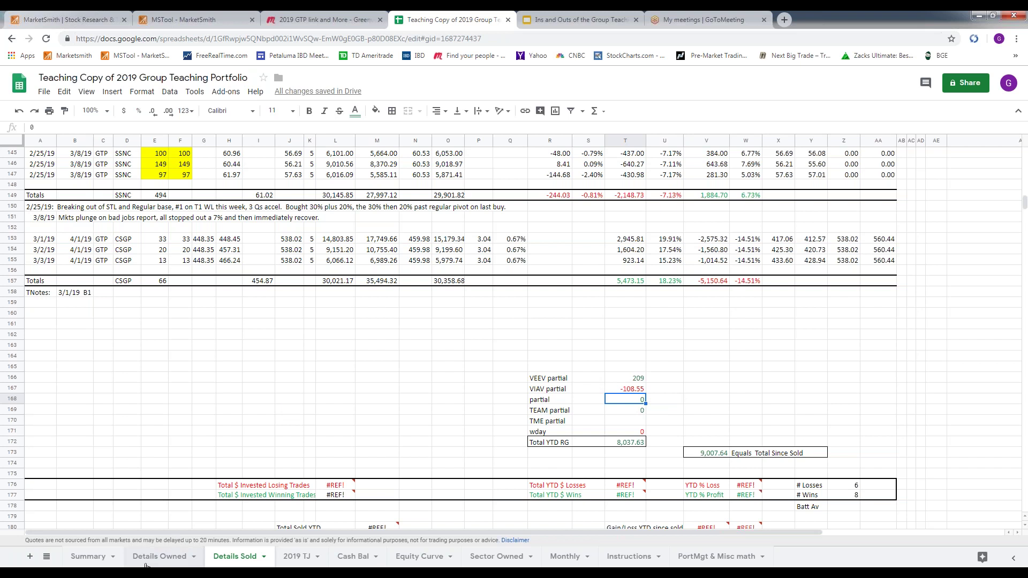
{"action": "left_click", "coordinate": [91, 557]}
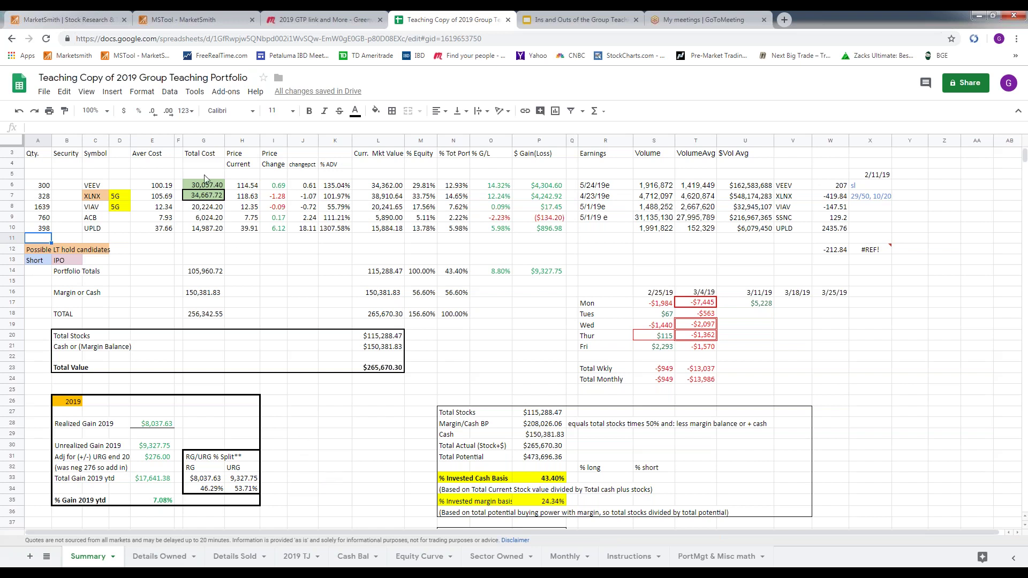
{"action": "left_click", "coordinate": [170, 558]}
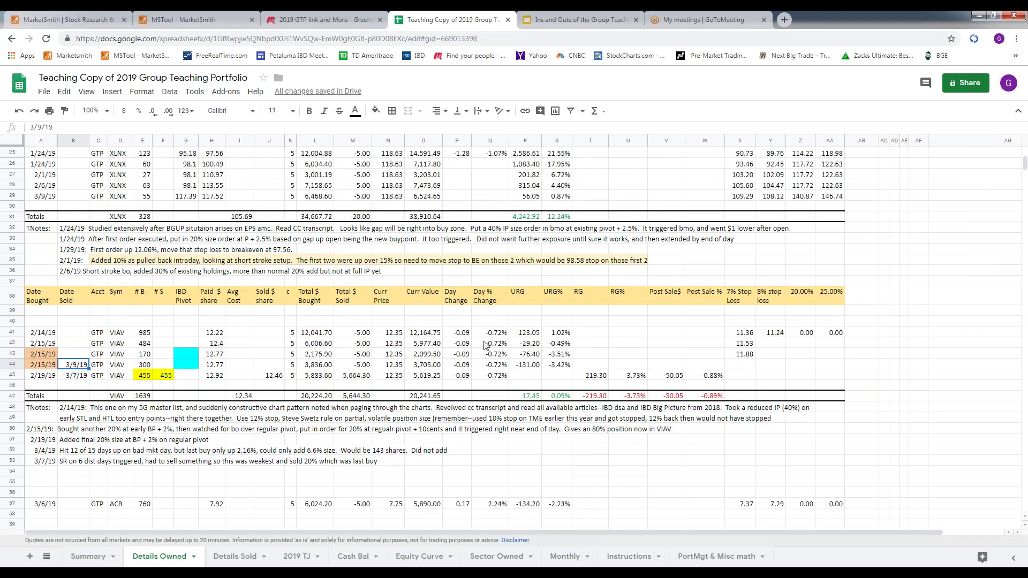
{"action": "scroll", "coordinate": [484, 345], "scroll_direction": "up", "scroll_amount": 3}
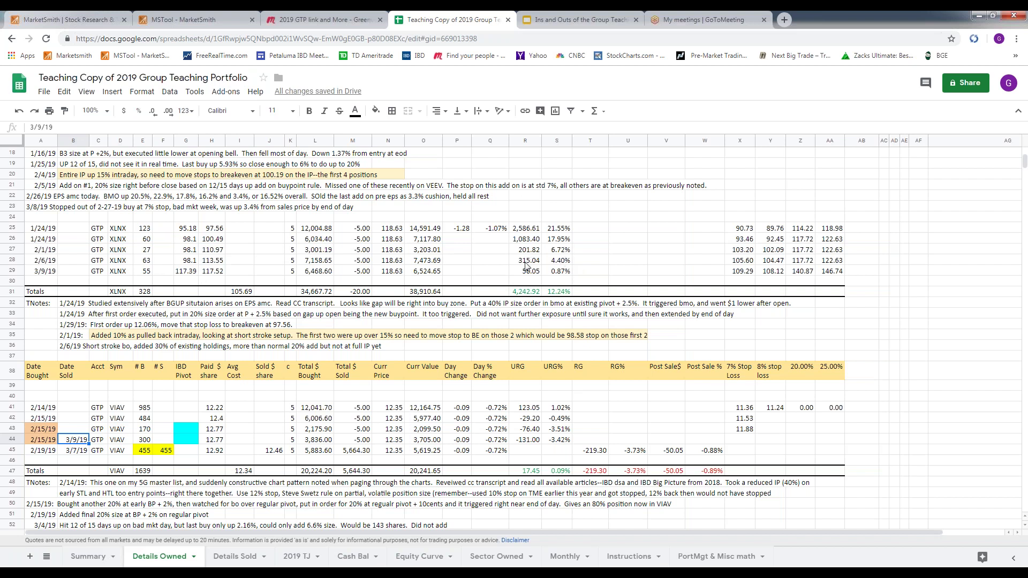
Switch to the Ins and Outs of the Group Teaching Portfolio Spreadsheet presentation and present the contributions slide full screen.
{"action": "left_click", "coordinate": [571, 21]}
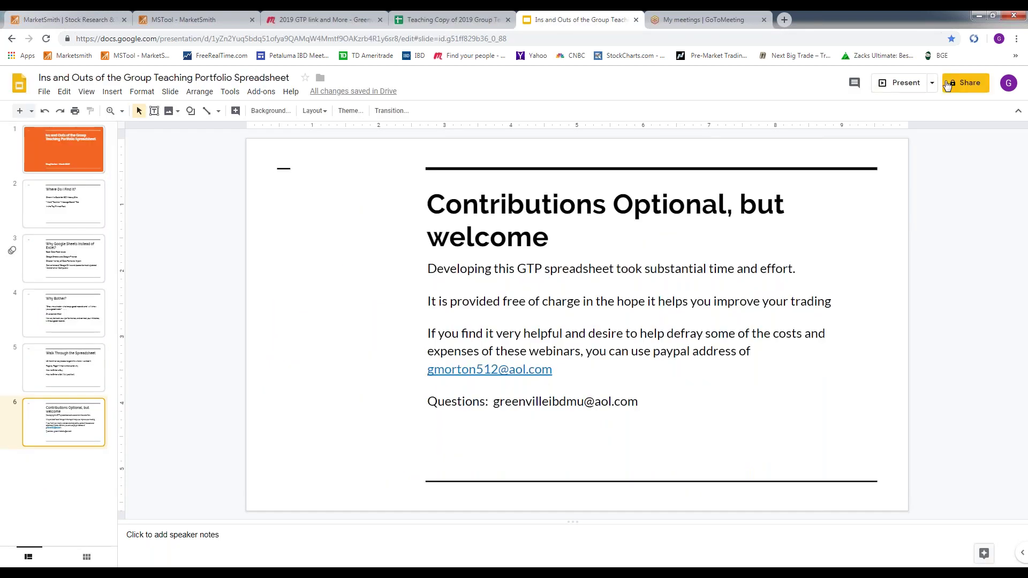
{"action": "left_click", "coordinate": [906, 83]}
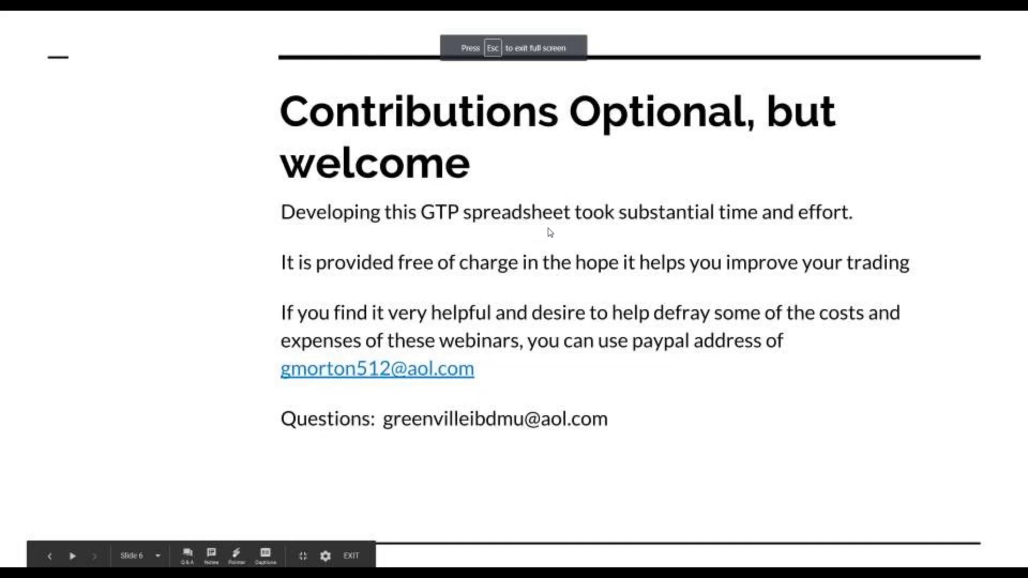